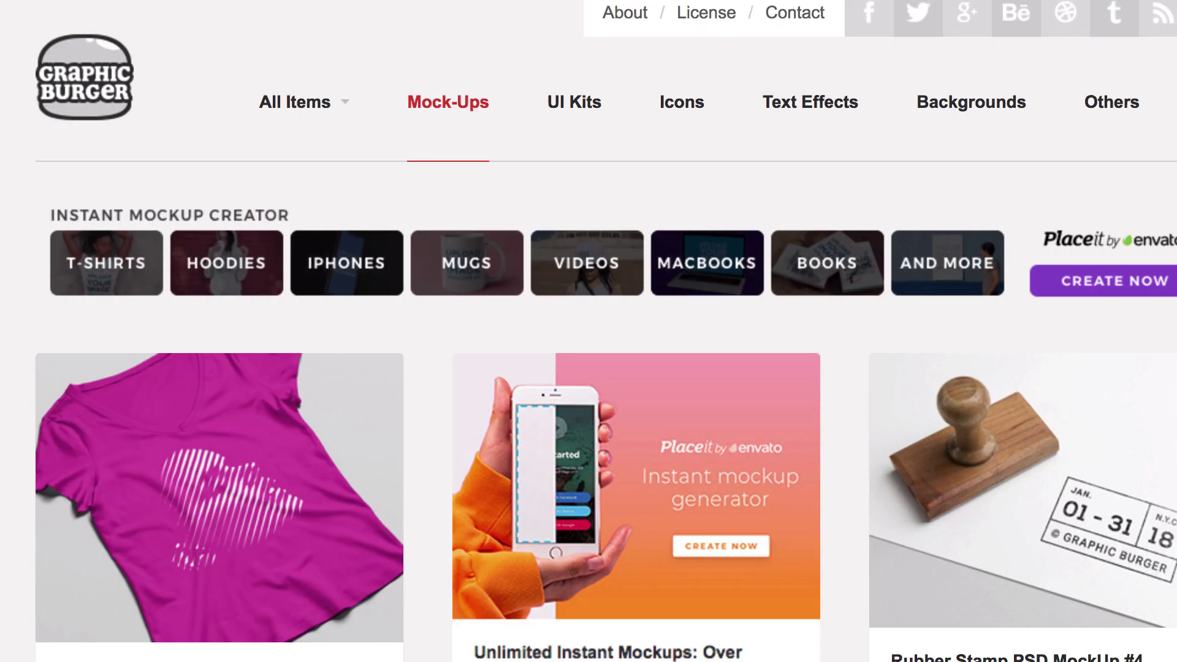
# Scroll the GraphicBurger Mock-Ups listing past the T-shirt and bottle cards to the Leggings MockUp PSD.
pyautogui.scroll(-10, 588, 331)
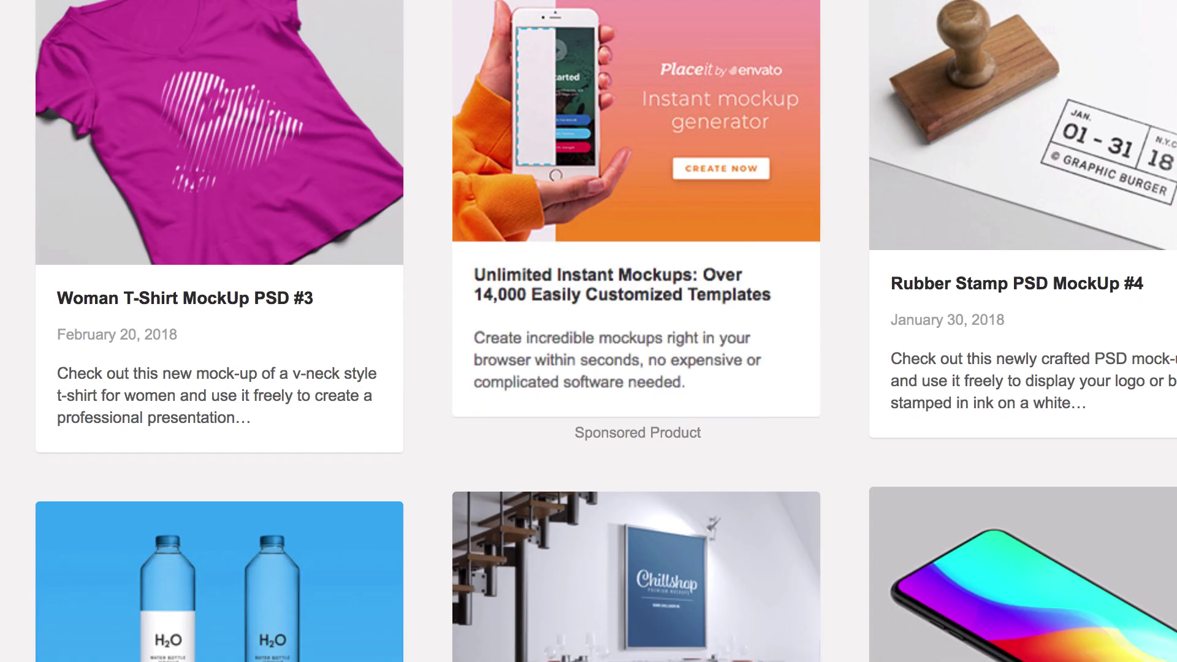
pyautogui.scroll(-7, 588, 331)
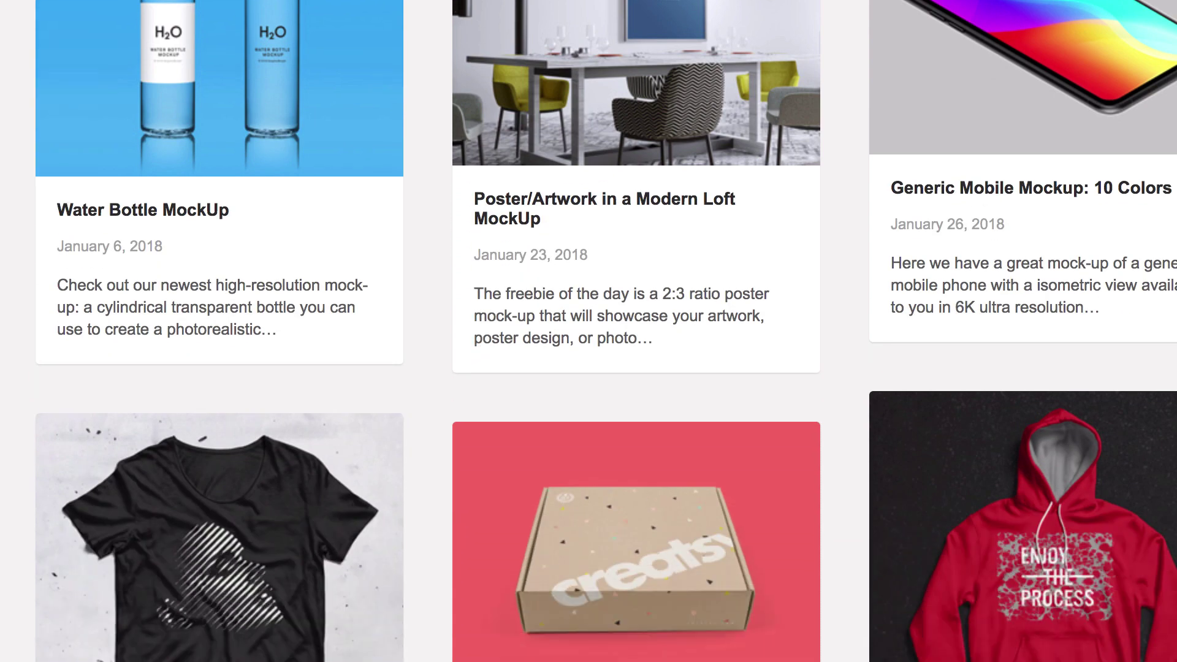
pyautogui.scroll(-8, 588, 331)
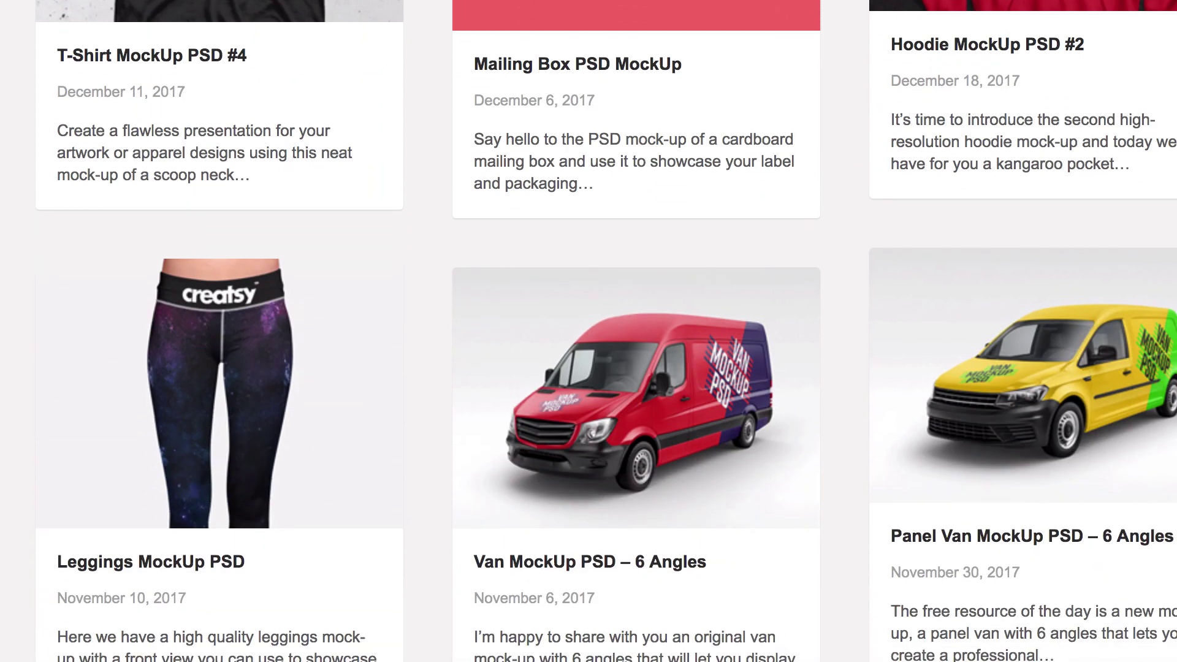
pyautogui.scroll(-4, 588, 330)
pyautogui.scroll(-1, 588, 331)
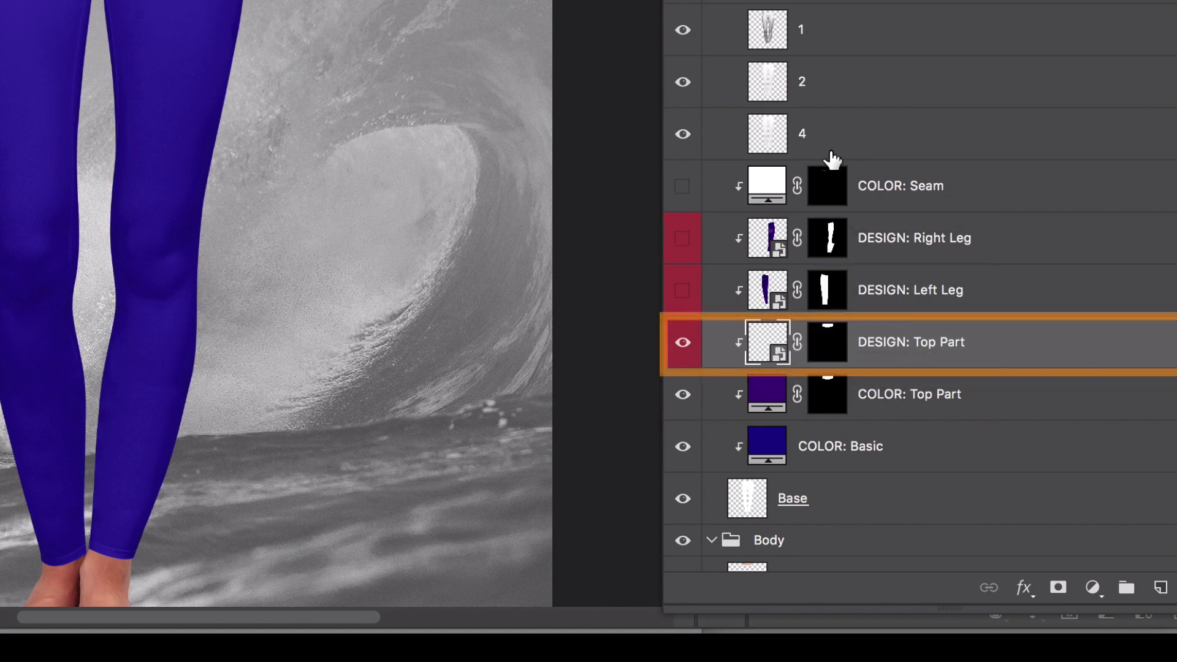
# Open the DESIGN: Top Part smart object and place Illustrator beside Photoshop.
pyautogui.doubleClick(768, 346)
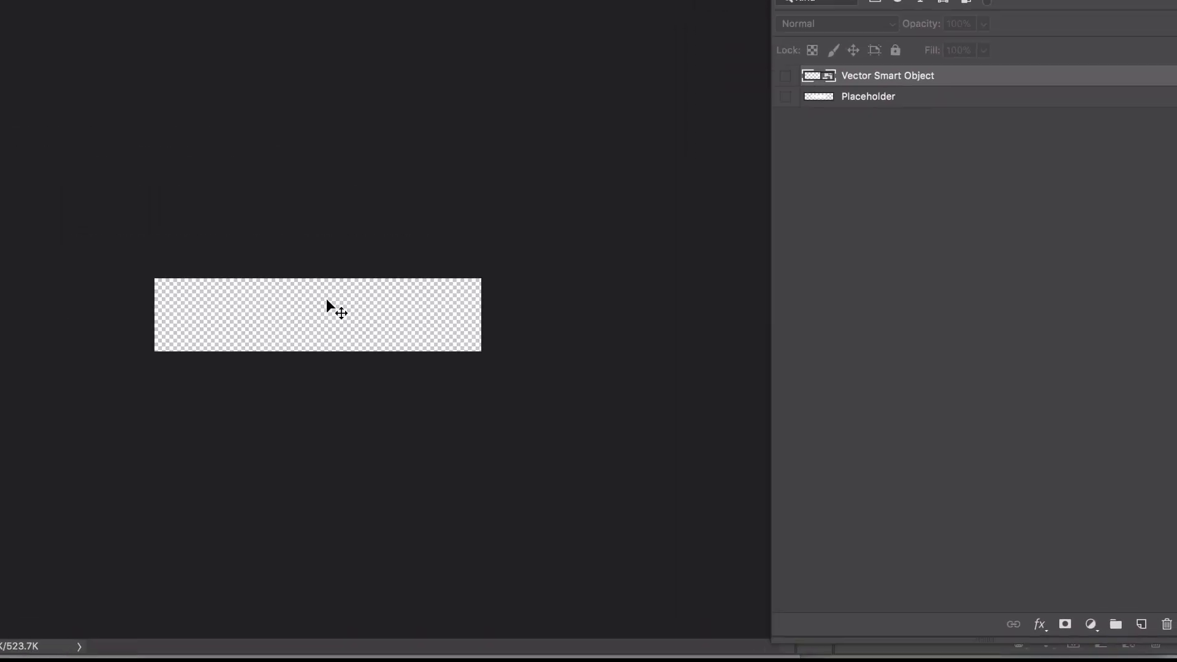
pyautogui.click(469, 74)
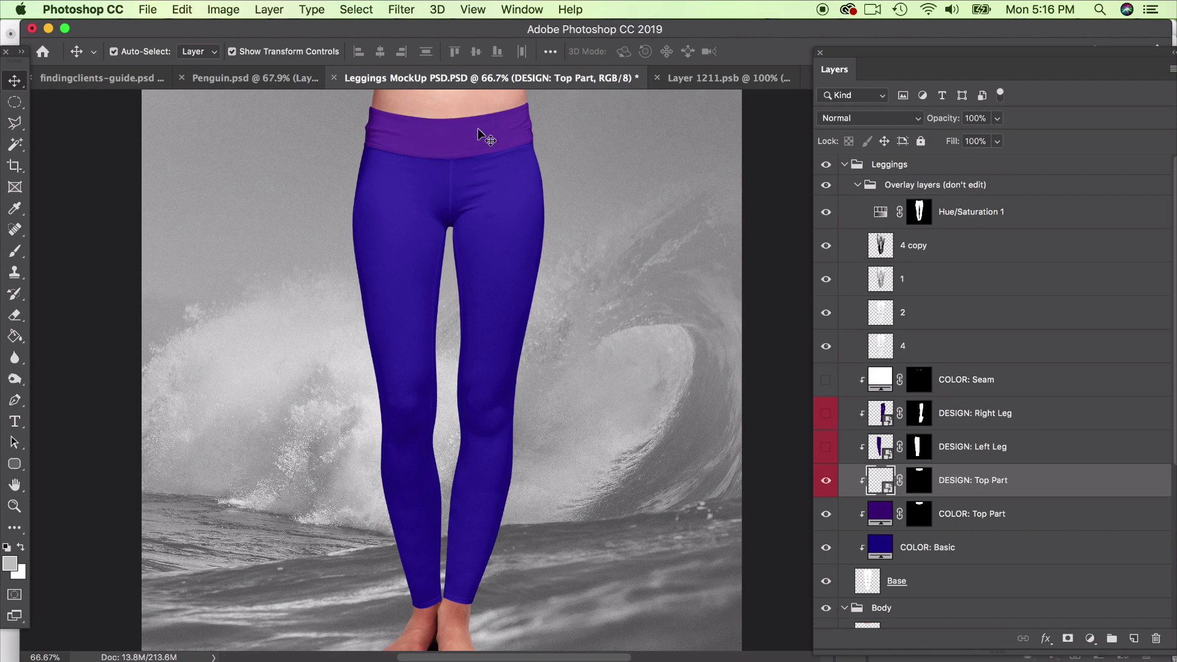
pyautogui.click(730, 77)
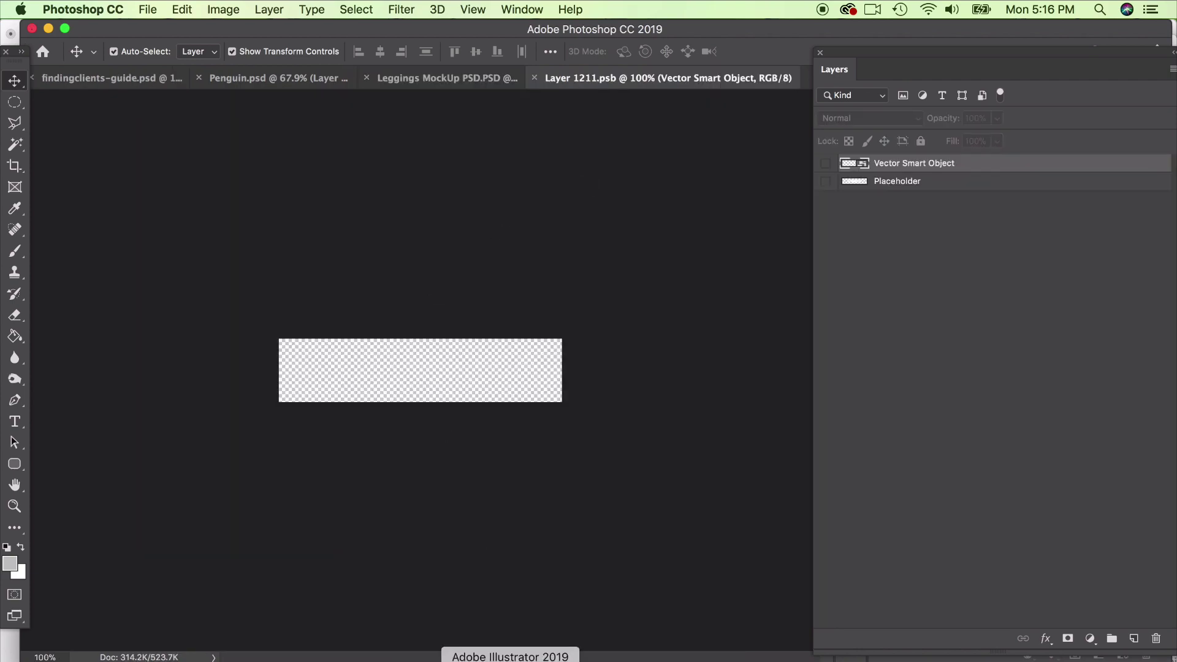
pyautogui.click(510, 659)
pyautogui.moveTo(393, 39); pyautogui.dragTo(526, 41)
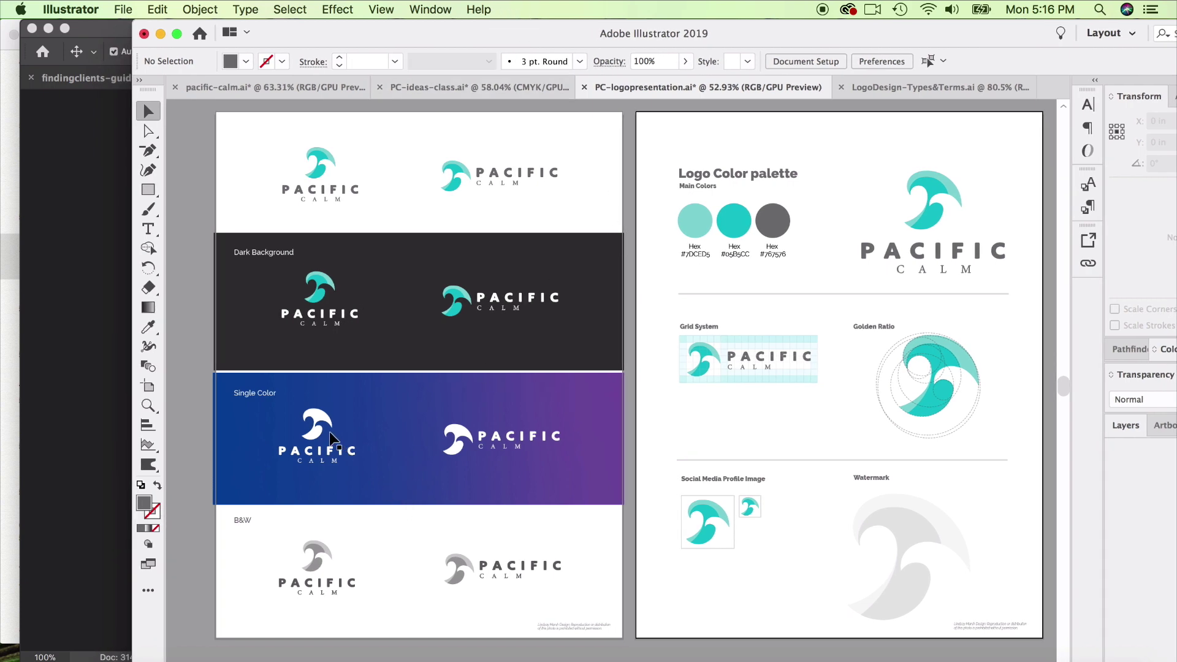
# Drag the white wave mark from Illustrator into the waistband design, scale it to about 22%, and save.
pyautogui.moveTo(360, 473); pyautogui.dragTo(384, 468)
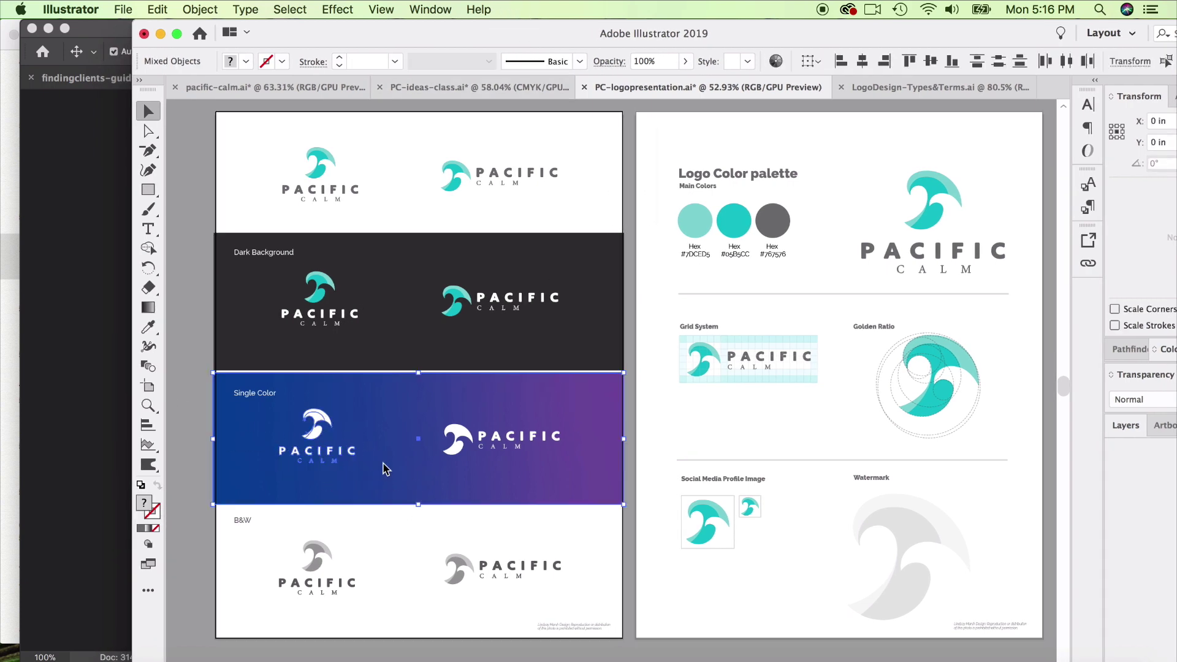
pyautogui.keyDown('shift'); pyautogui.click(318, 457); pyautogui.keyUp('shift')
pyautogui.moveTo(319, 428); pyautogui.dragTo(171, 307)
pyautogui.moveTo(453, 340); pyautogui.dragTo(422, 369)
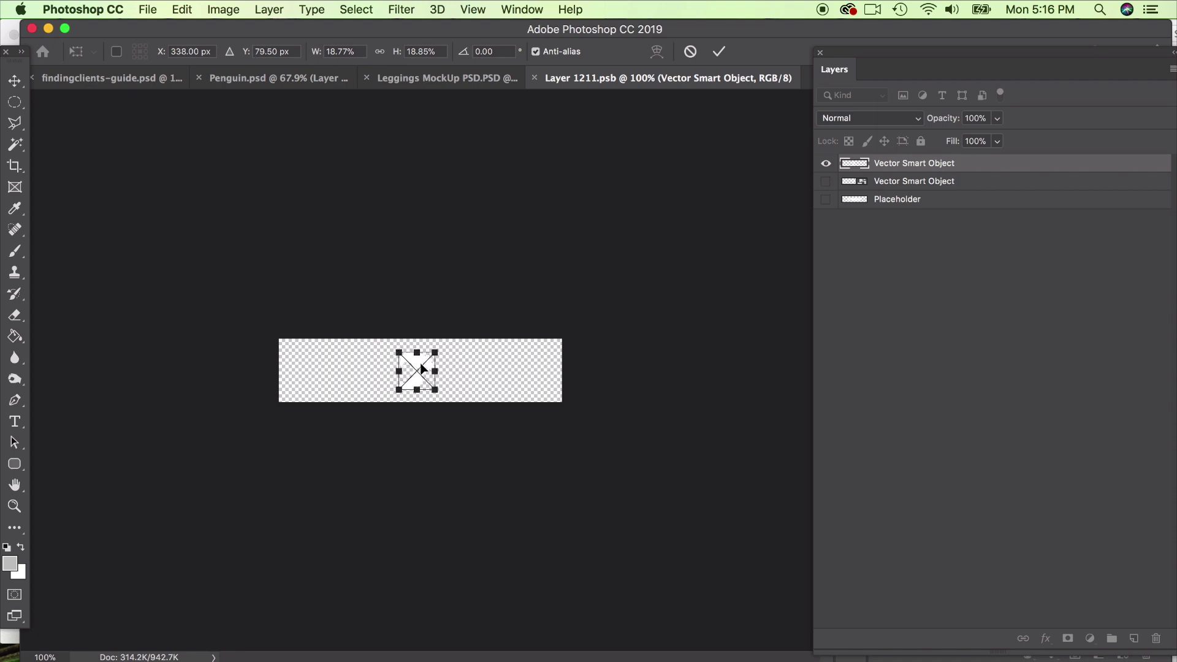
pyautogui.press('Return')
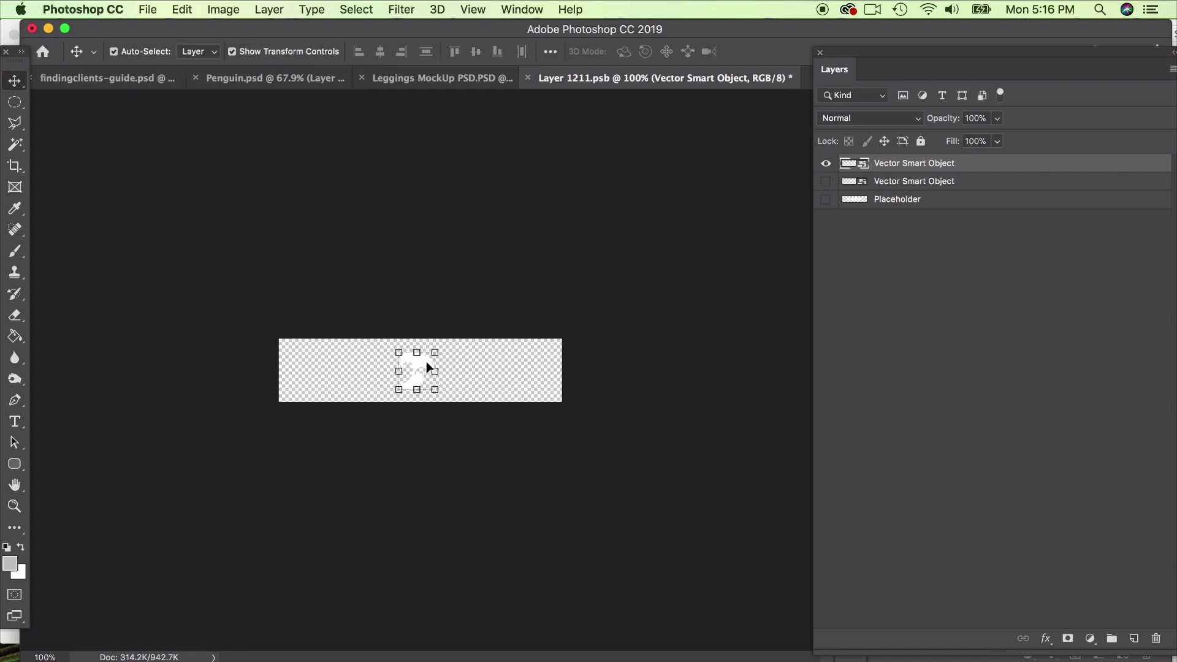
pyautogui.click(527, 77)
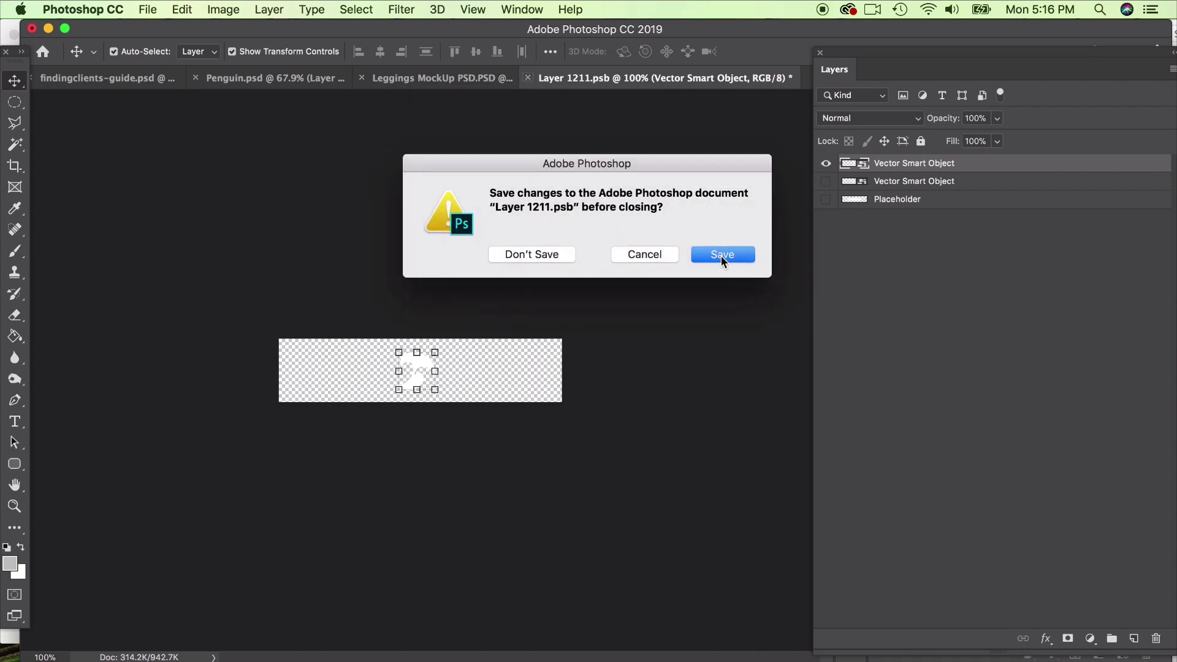
pyautogui.click(721, 255)
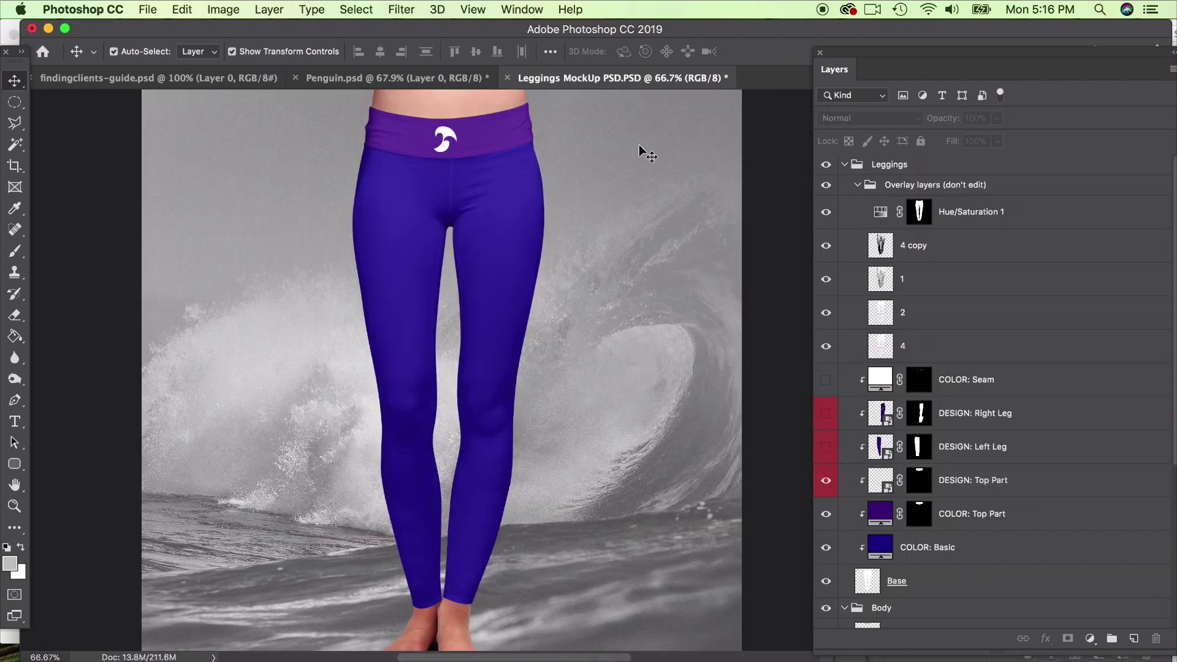
# Reopen the waistband design, nudge the wave mark slightly up and right, and save.
pyautogui.click(451, 138)
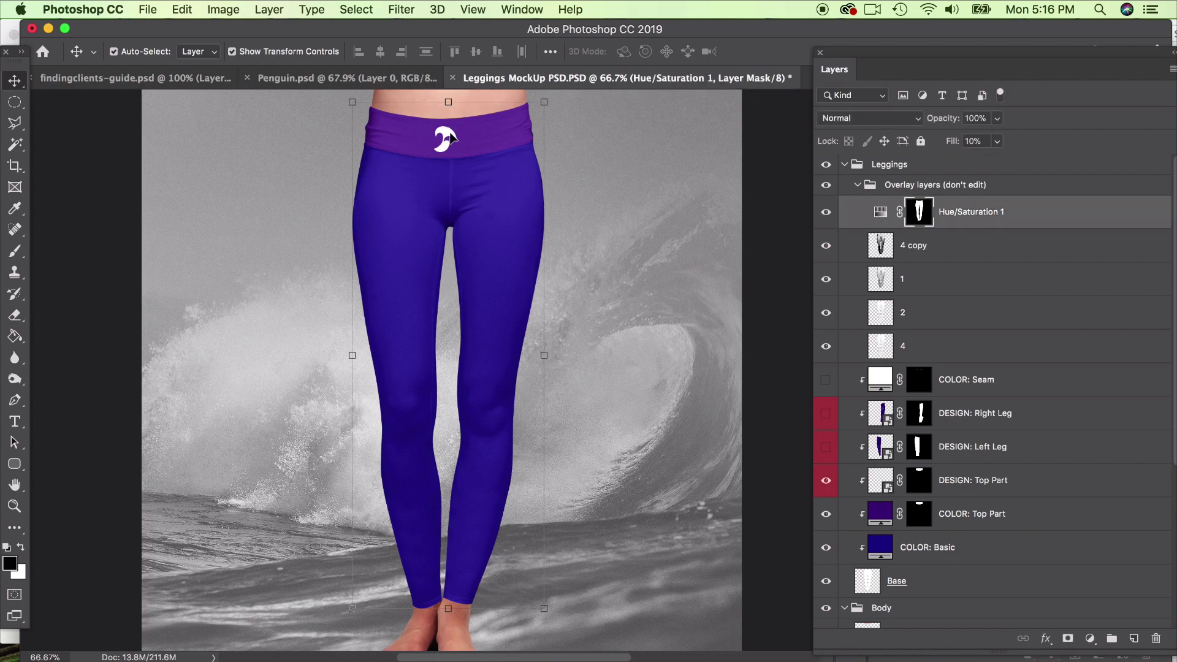
pyautogui.click(880, 385)
pyautogui.doubleClick(886, 414)
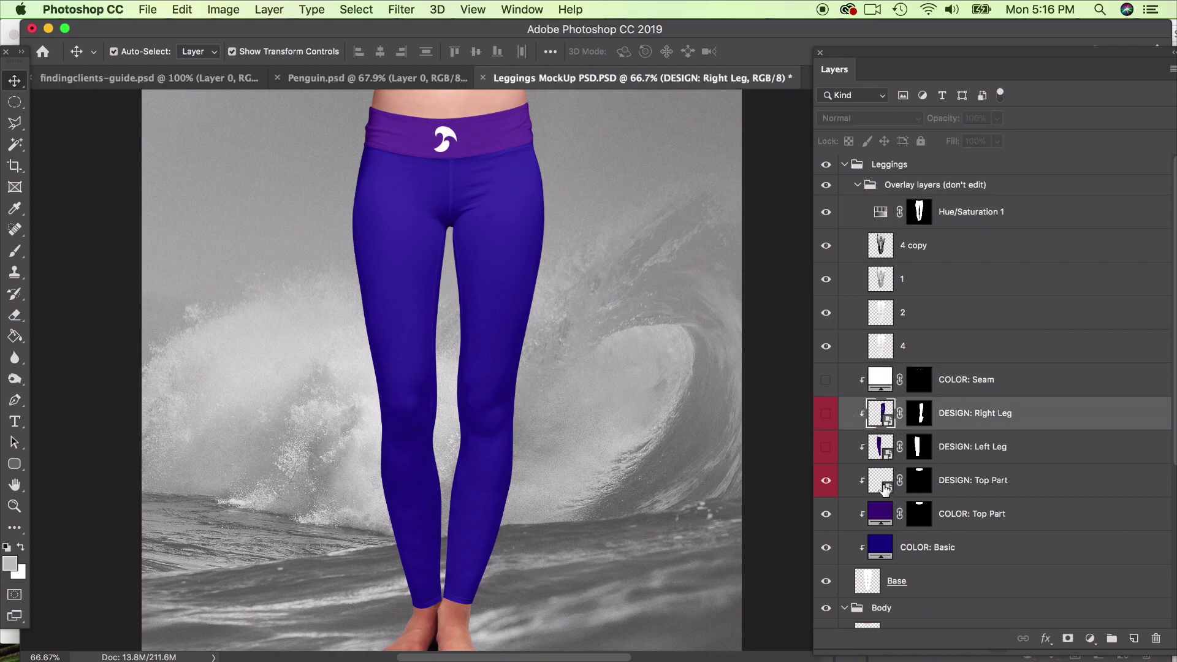
pyautogui.click(402, 454)
pyautogui.moveTo(407, 385); pyautogui.dragTo(418, 367)
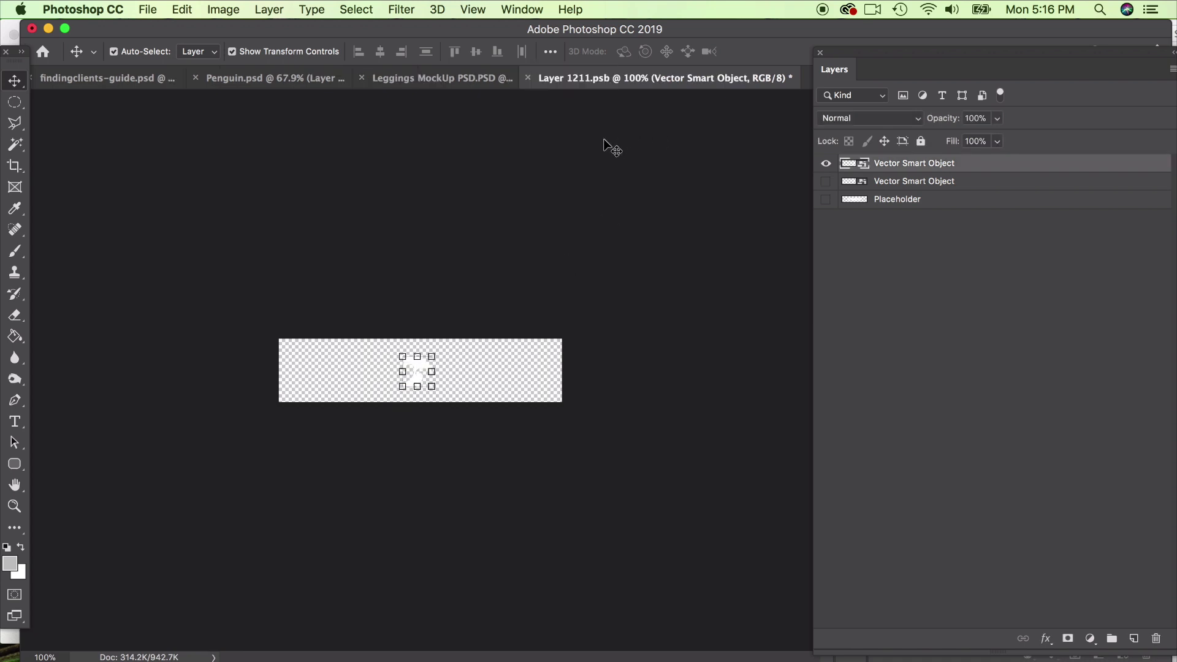
pyautogui.click(528, 78)
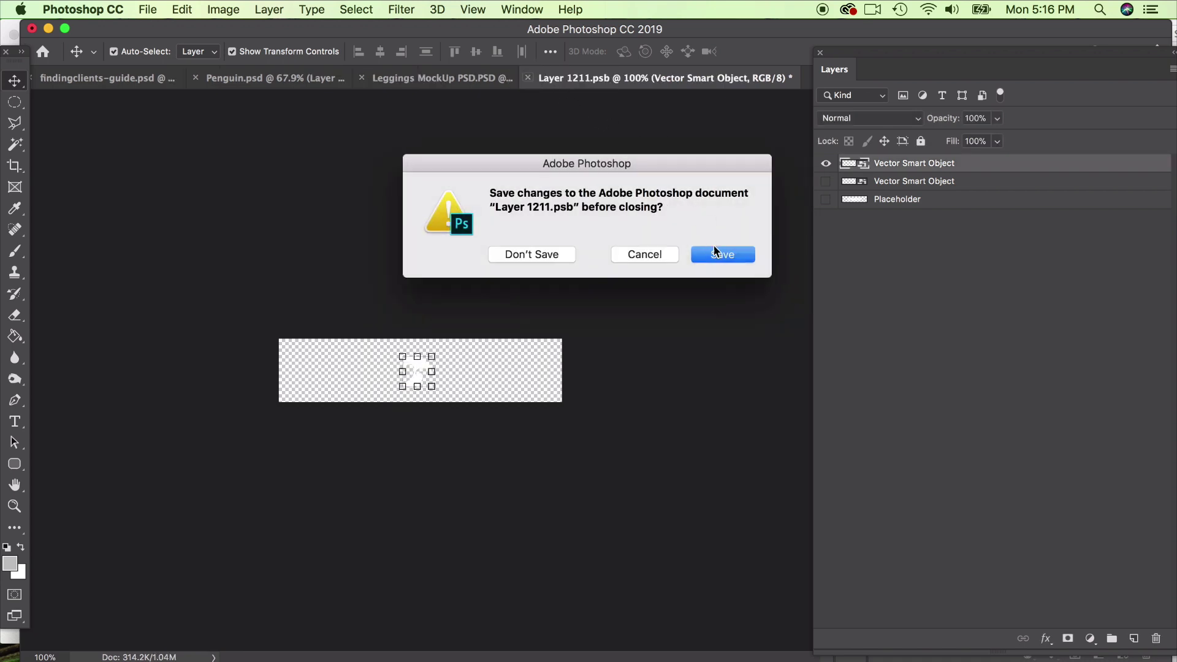
pyautogui.click(721, 253)
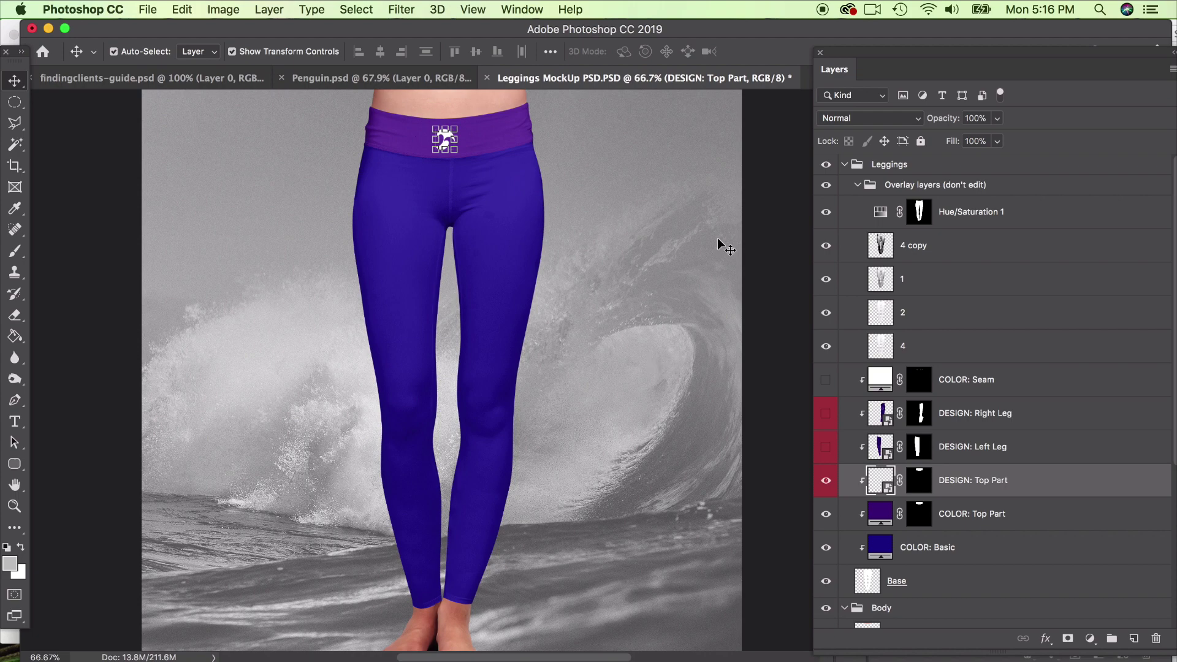
# Shrink the wave mark further with Free Transform, recentre it on the waistband, and save.
pyautogui.click(790, 220)
pyautogui.click(455, 138)
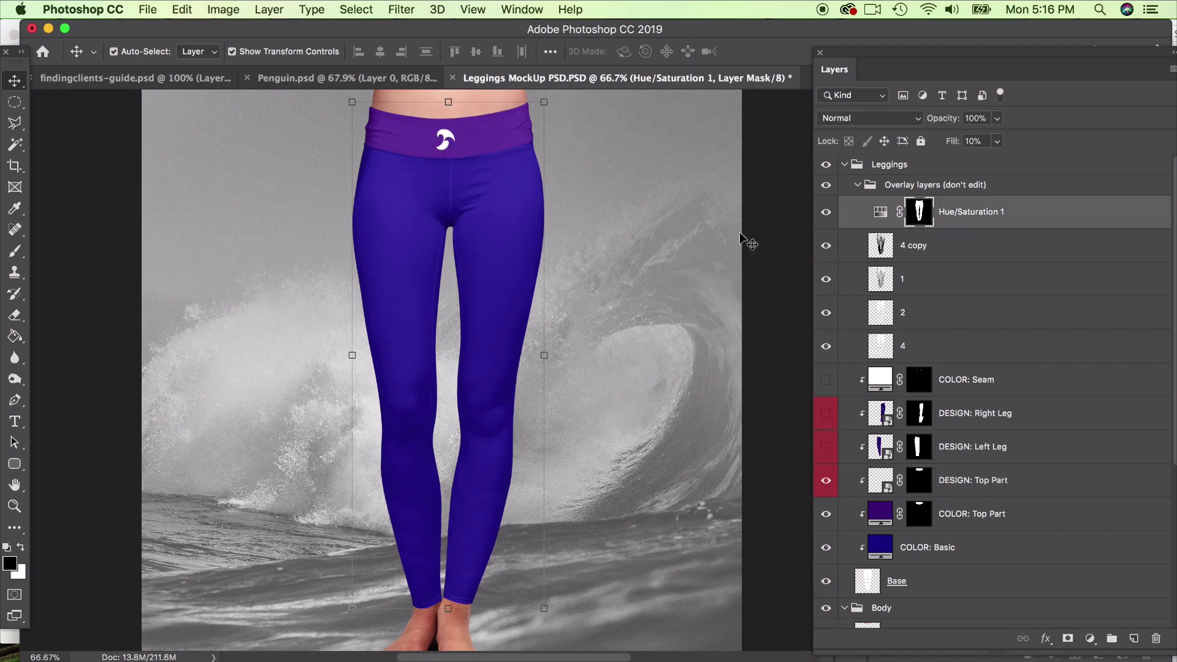
pyautogui.click(881, 484)
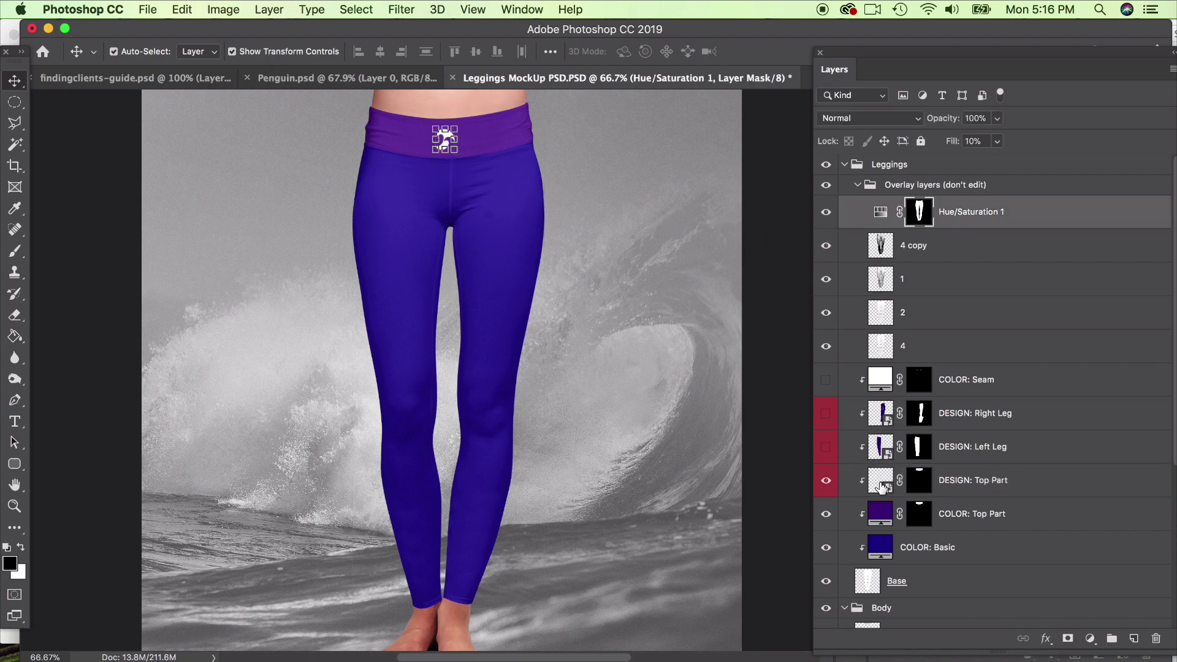
pyautogui.doubleClick(881, 486)
pyautogui.press('super+t')
pyautogui.moveTo(428, 355); pyautogui.dragTo(426, 359)
pyautogui.press('Return')
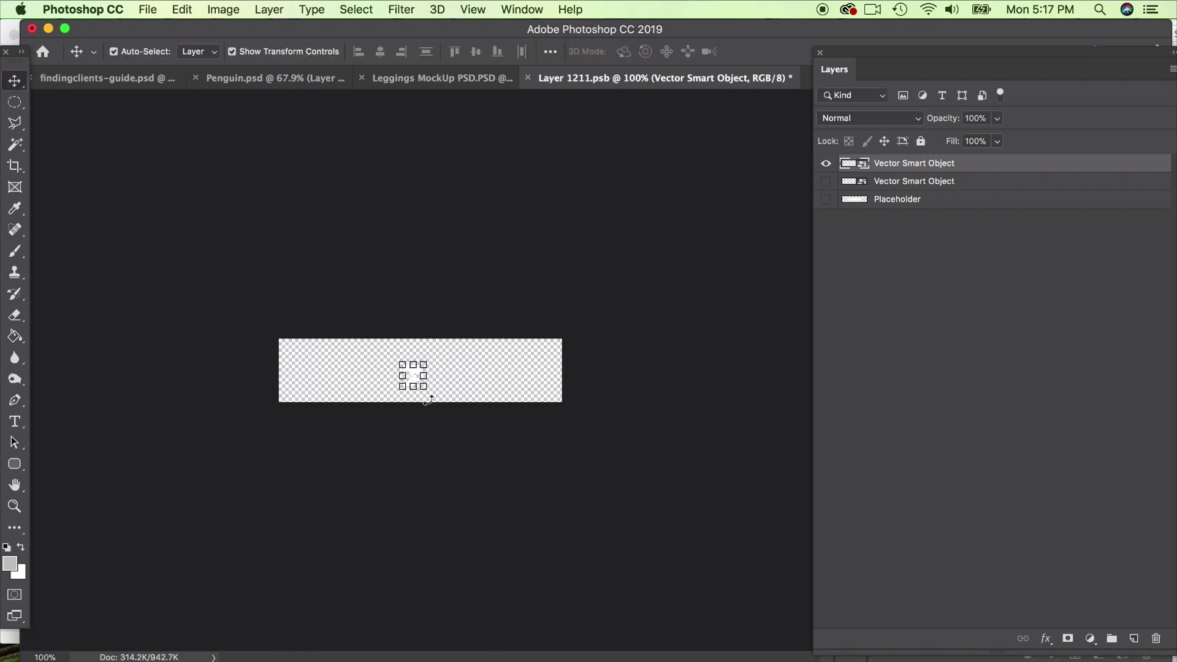
pyautogui.click(418, 399)
pyautogui.moveTo(421, 373); pyautogui.dragTo(423, 367)
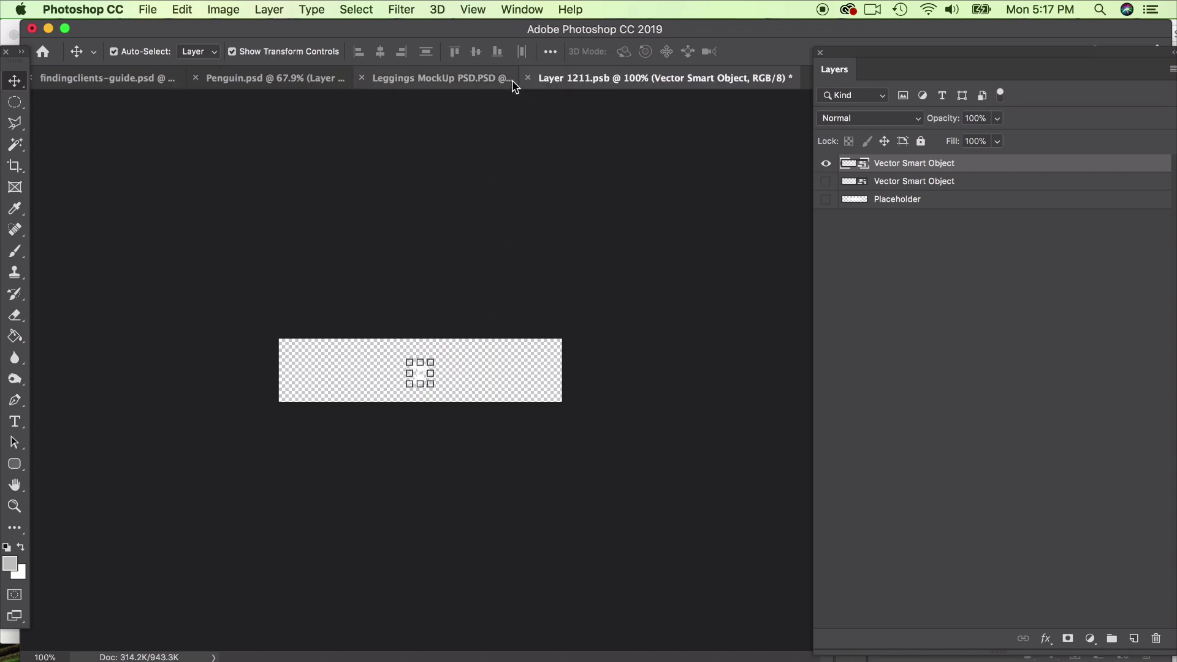
pyautogui.click(528, 77)
pyautogui.click(715, 257)
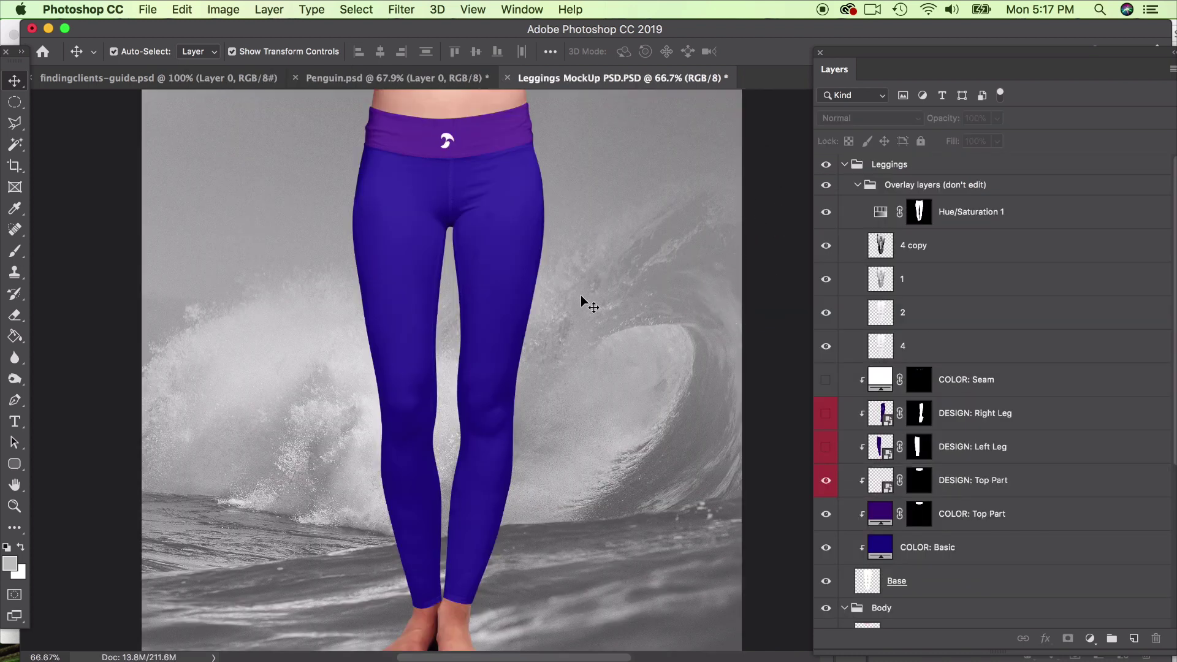
pyautogui.click(516, 287)
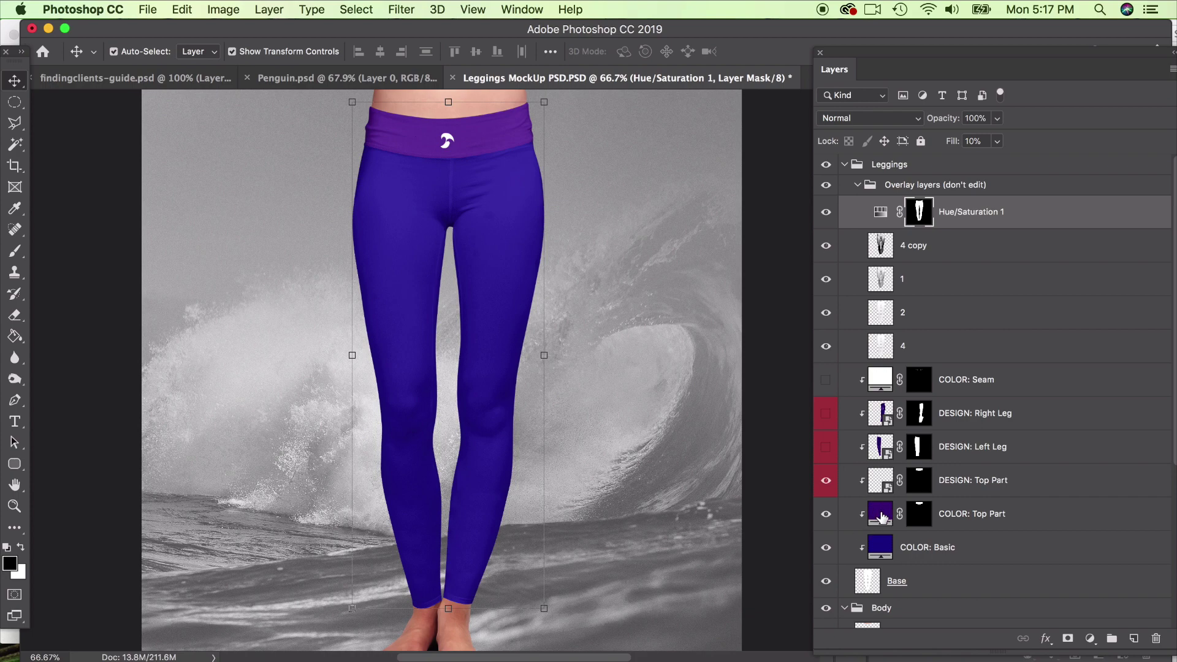
# Toggle COLOR: Top Part off and on to preview the waistband, leaving the purple colour visible.
pyautogui.click(825, 520)
pyautogui.click(825, 520)
pyautogui.click(825, 520)
pyautogui.click(825, 520)
pyautogui.click(825, 520)
pyautogui.click(825, 520)
pyautogui.click(825, 520)
# Toggle COLOR: Basic to preview white leggings, keeping the blue base, then switch to Illustrator.
pyautogui.click(825, 548)
pyautogui.click(824, 549)
pyautogui.click(825, 548)
pyautogui.click(824, 549)
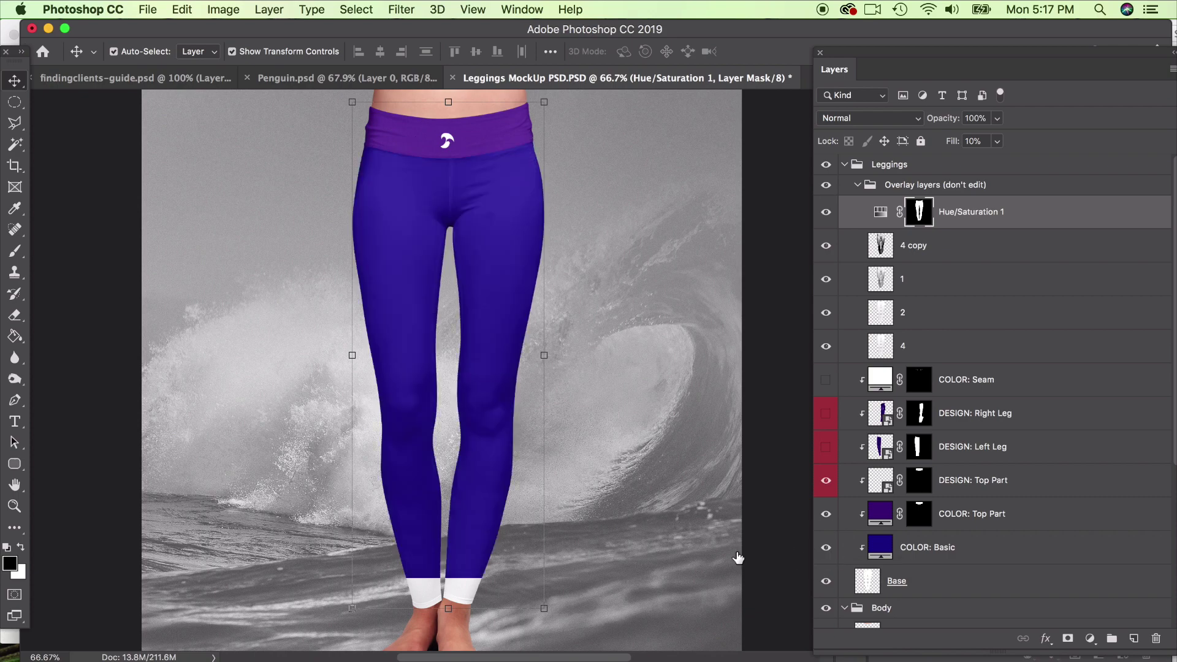
pyautogui.click(527, 655)
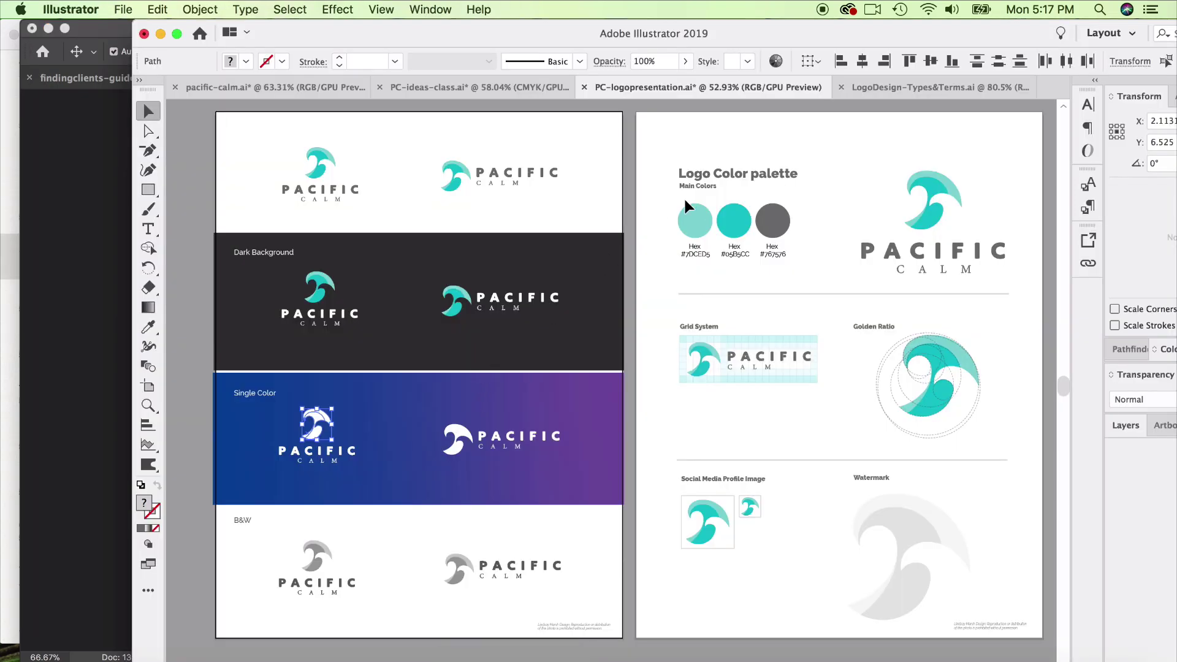
# Copy the #05B5CC hex from Illustrator and set the COLOR: Basic fill to it.
pyautogui.click(727, 225)
pyautogui.click(735, 252)
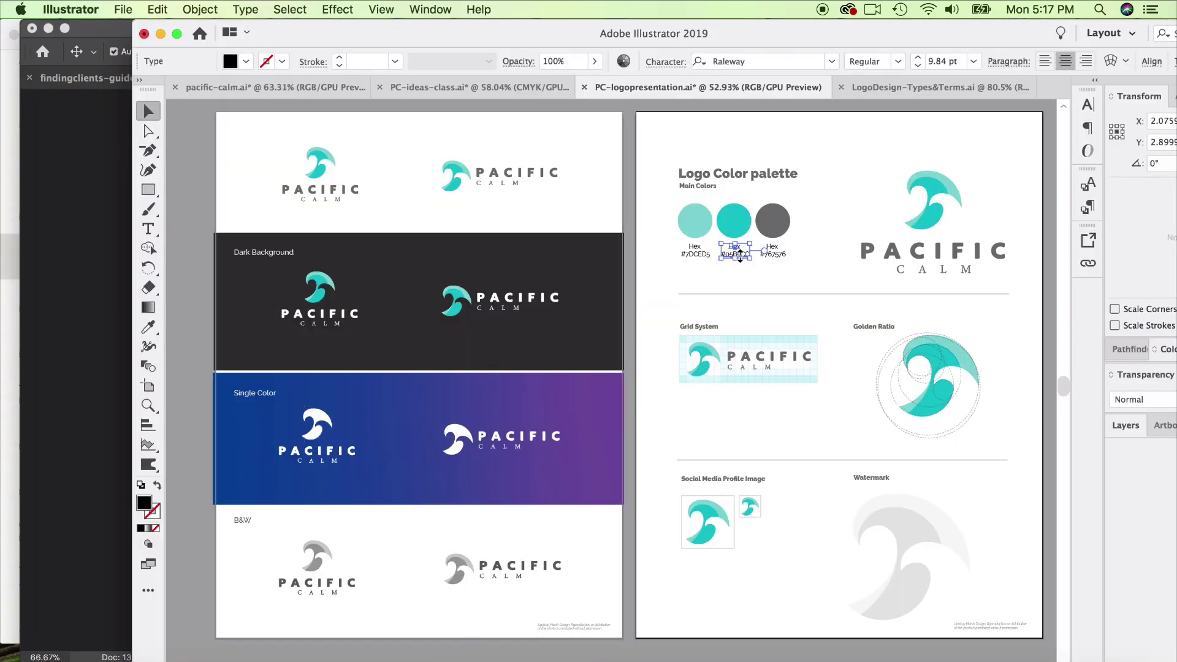
pyautogui.doubleClick(736, 252)
pyautogui.doubleClick(739, 254)
pyautogui.press('super+c')
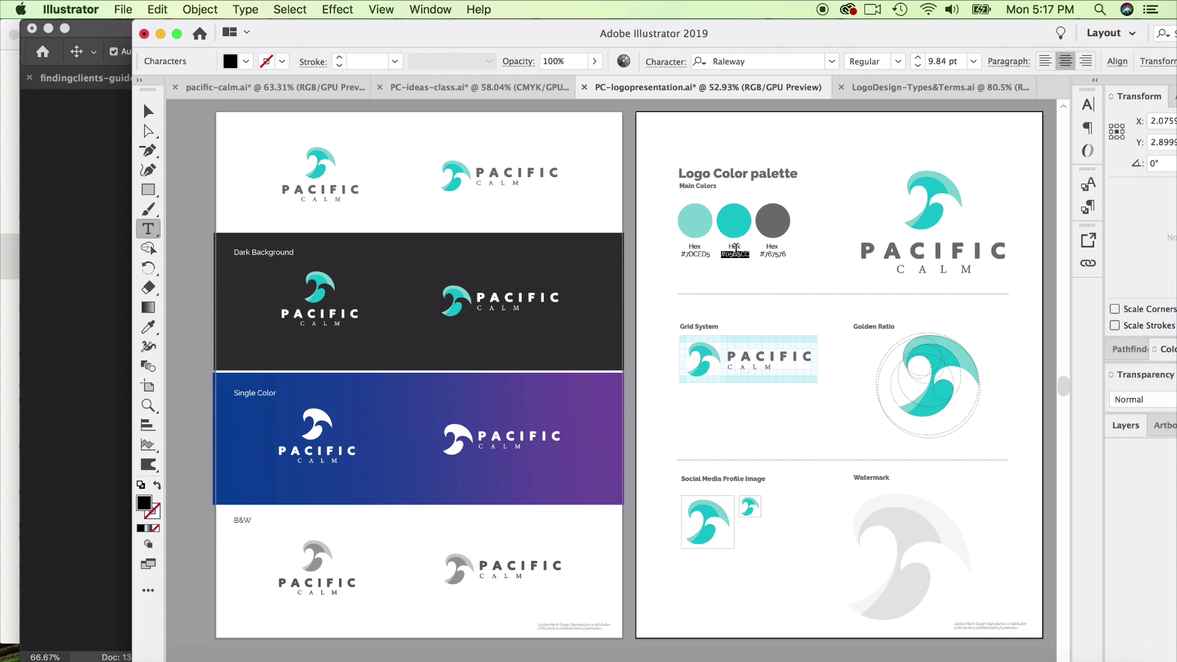
pyautogui.click(554, 659)
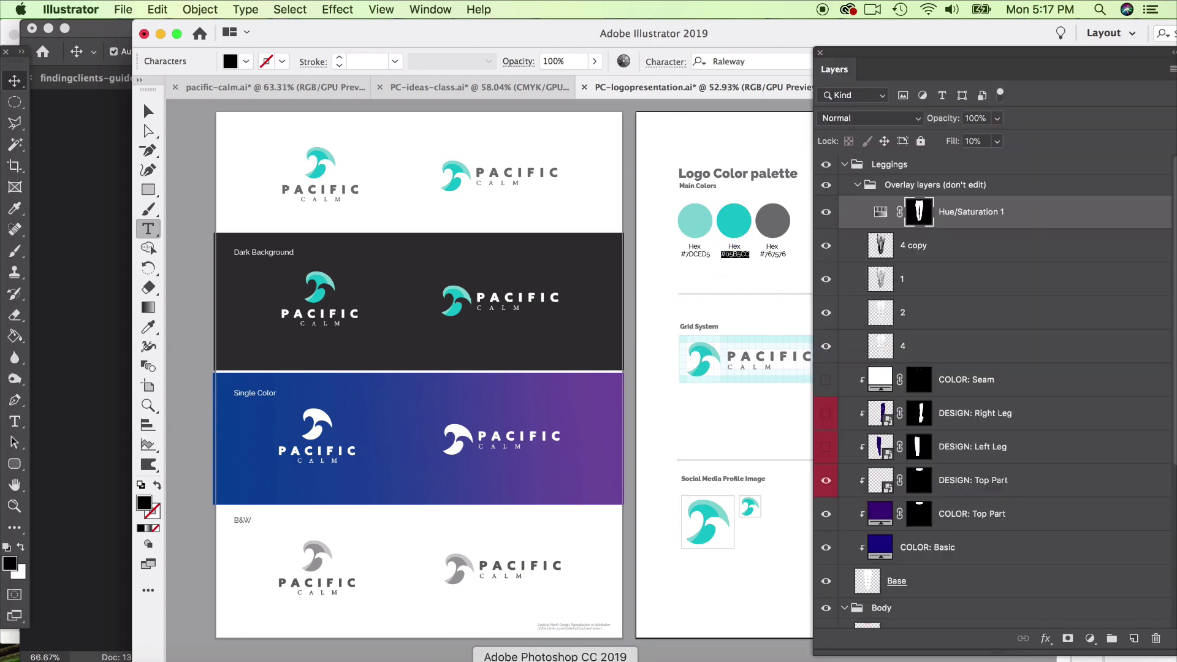
pyautogui.doubleClick(880, 551)
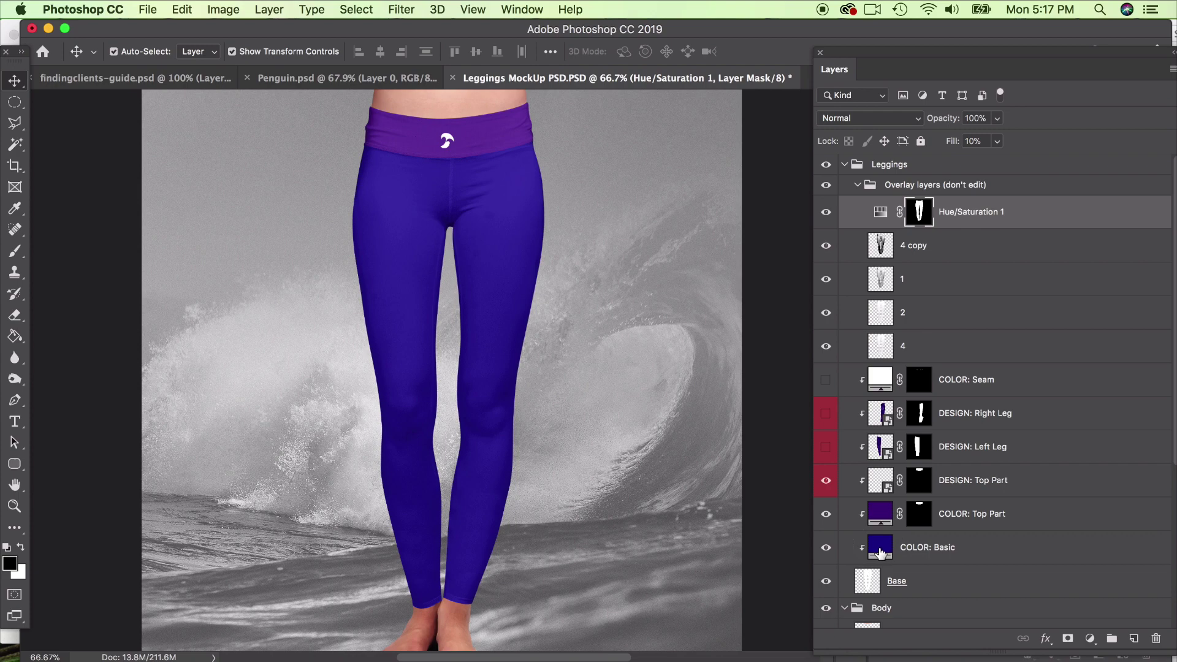
pyautogui.press('super+v')
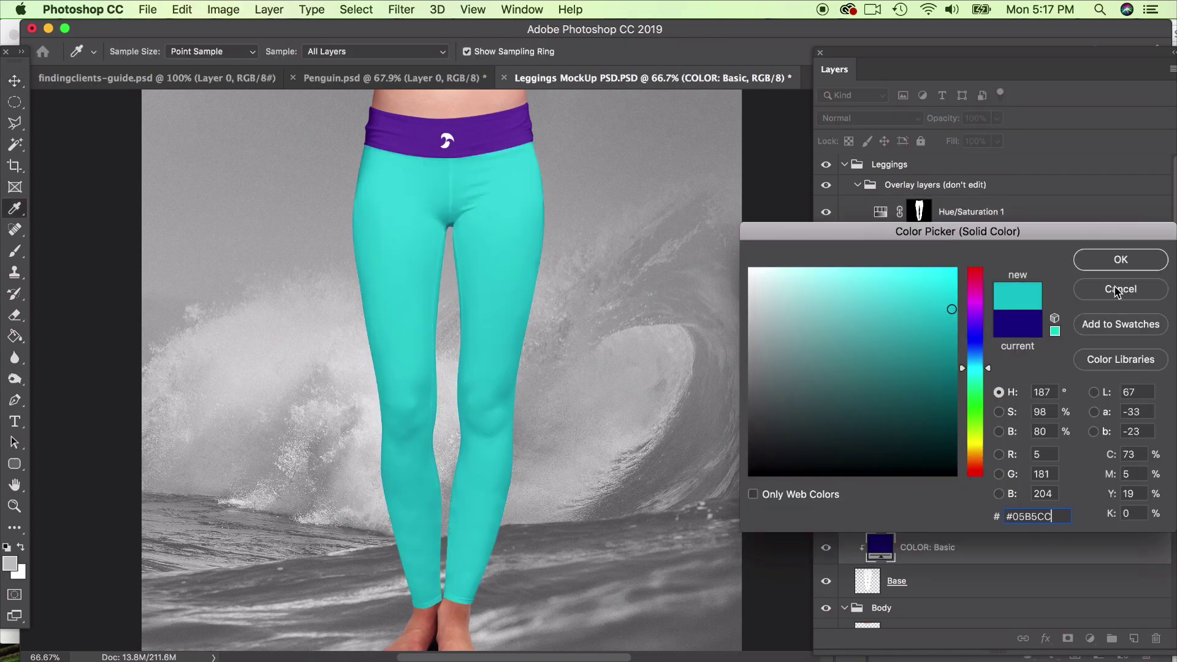
pyautogui.click(1119, 260)
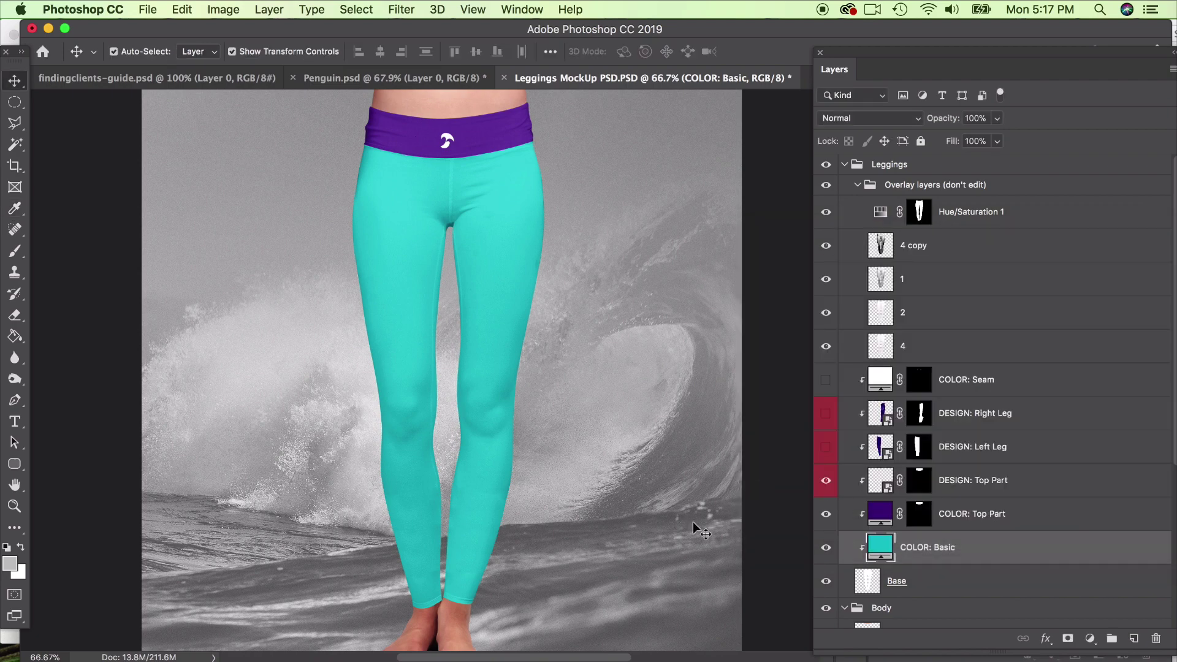
# Set the COLOR: Top Part waistband fill to the same #05B5CC teal.
pyautogui.click(510, 656)
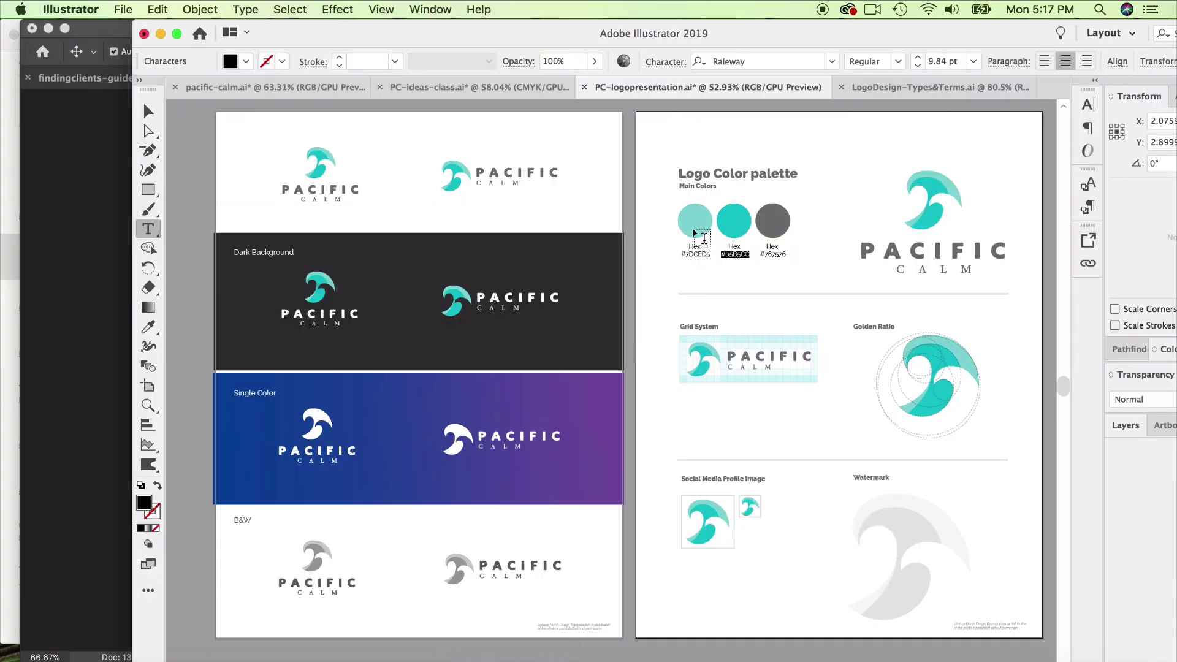
pyautogui.click(155, 117)
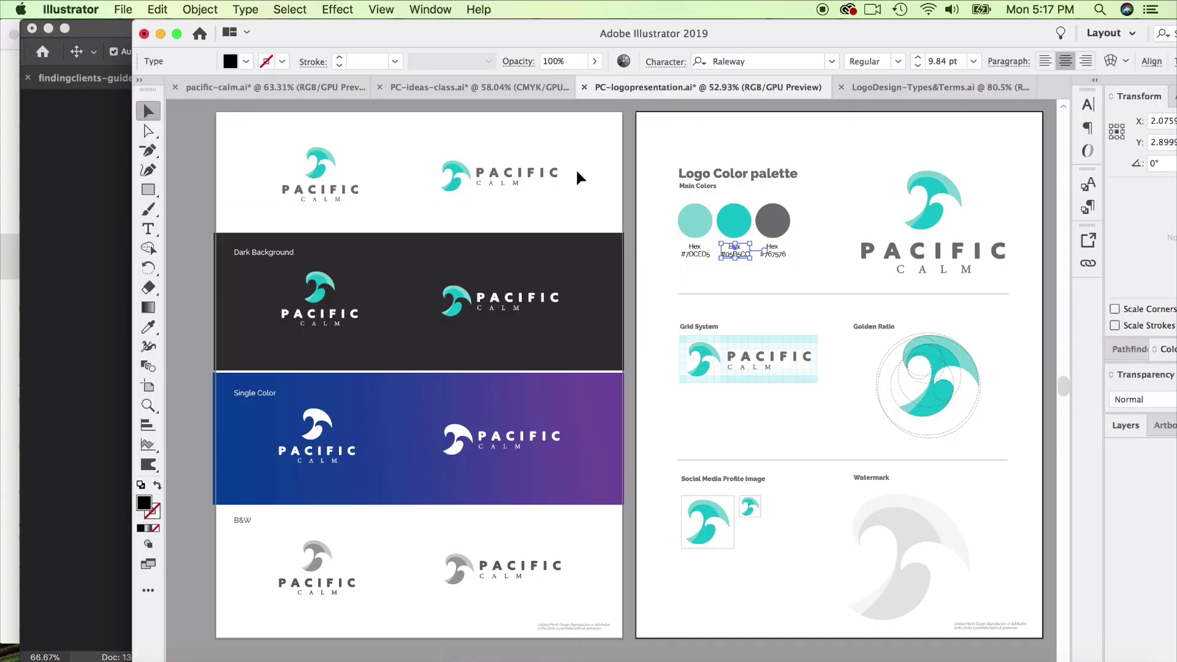
pyautogui.click(685, 216)
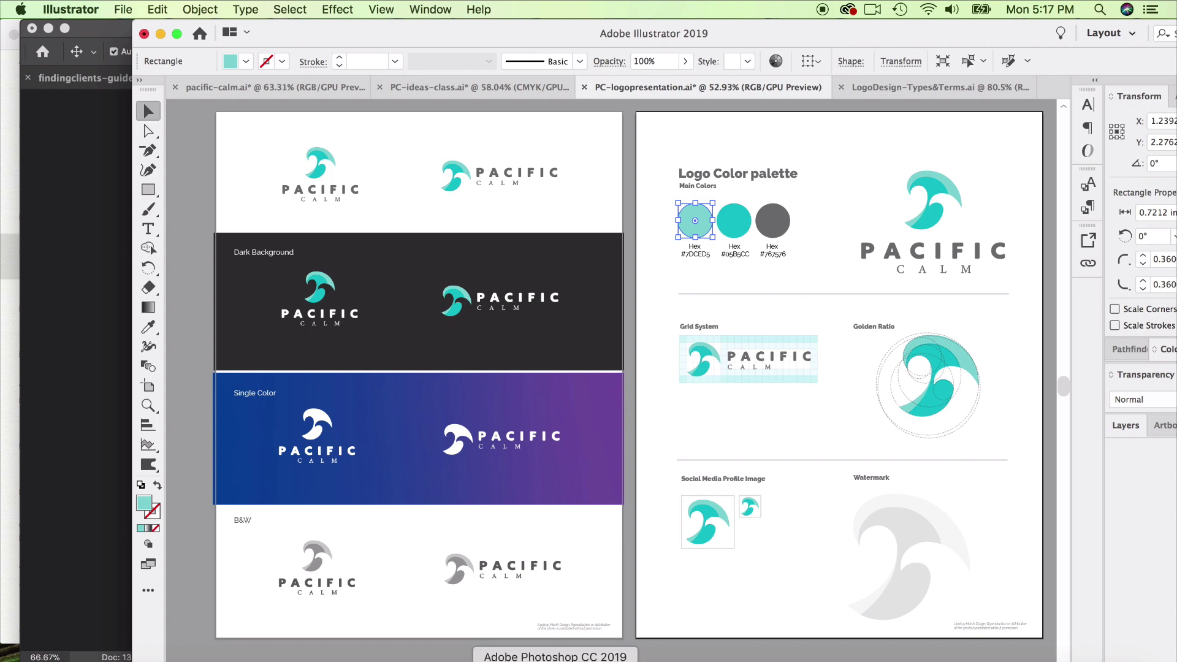
pyautogui.click(555, 659)
pyautogui.click(919, 212)
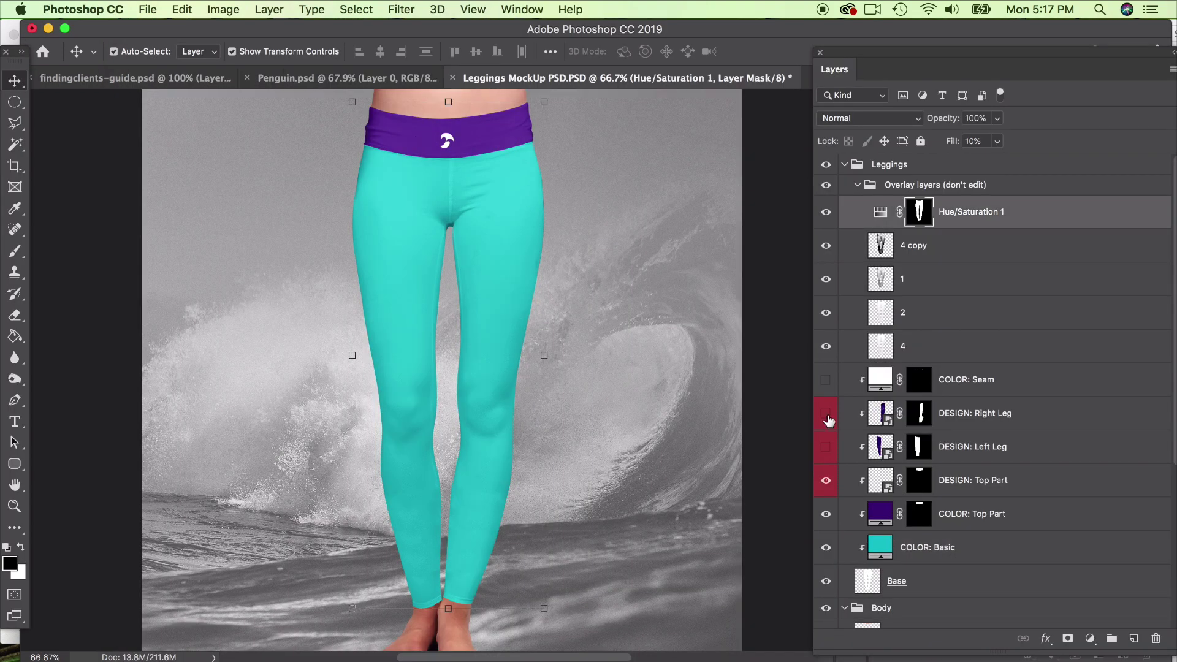
pyautogui.doubleClick(881, 518)
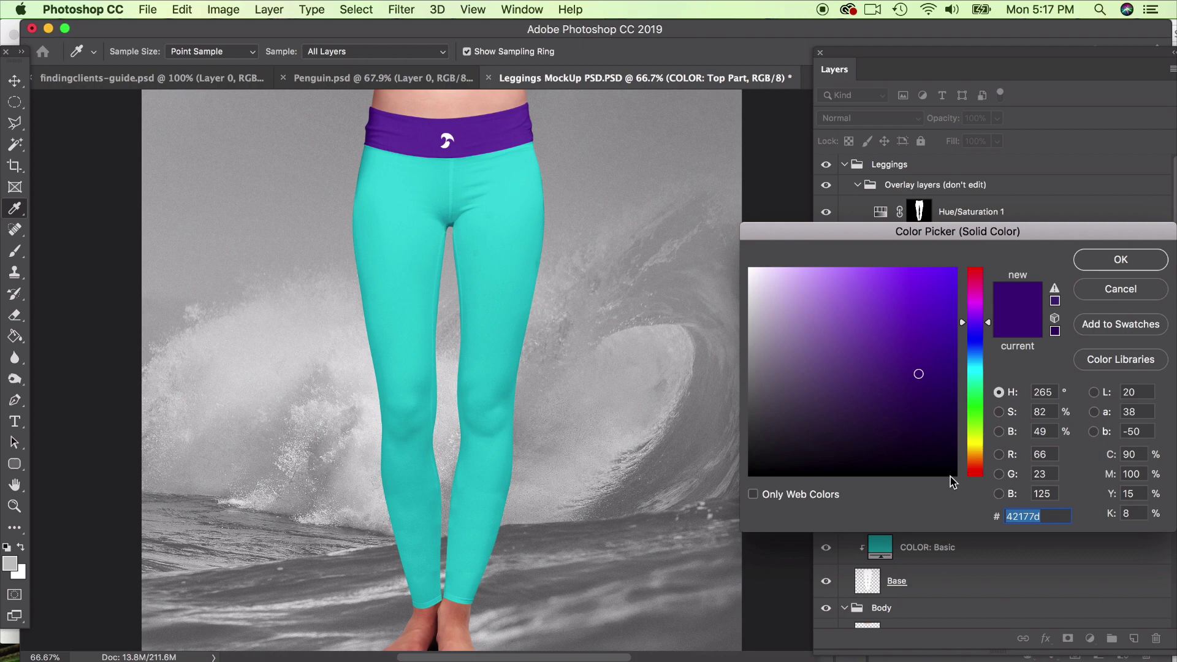
pyautogui.press('super+v')
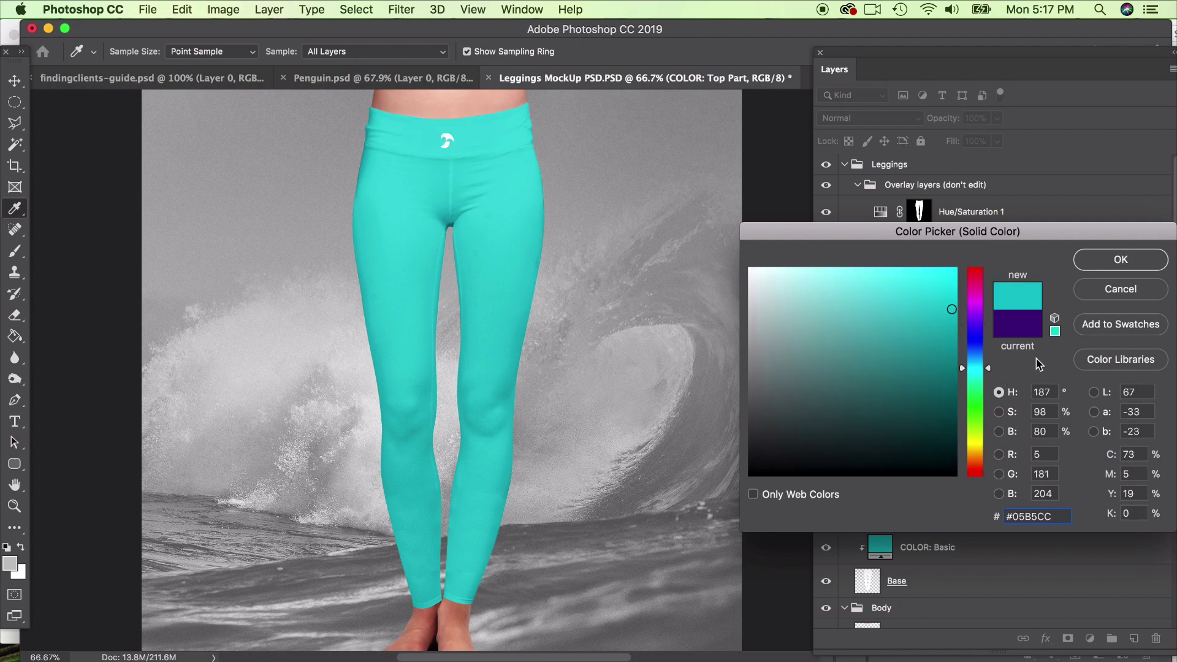
pyautogui.click(1127, 260)
# Bring Illustrator's Pacific Calm logo sheet to the front.
pyautogui.click(510, 660)
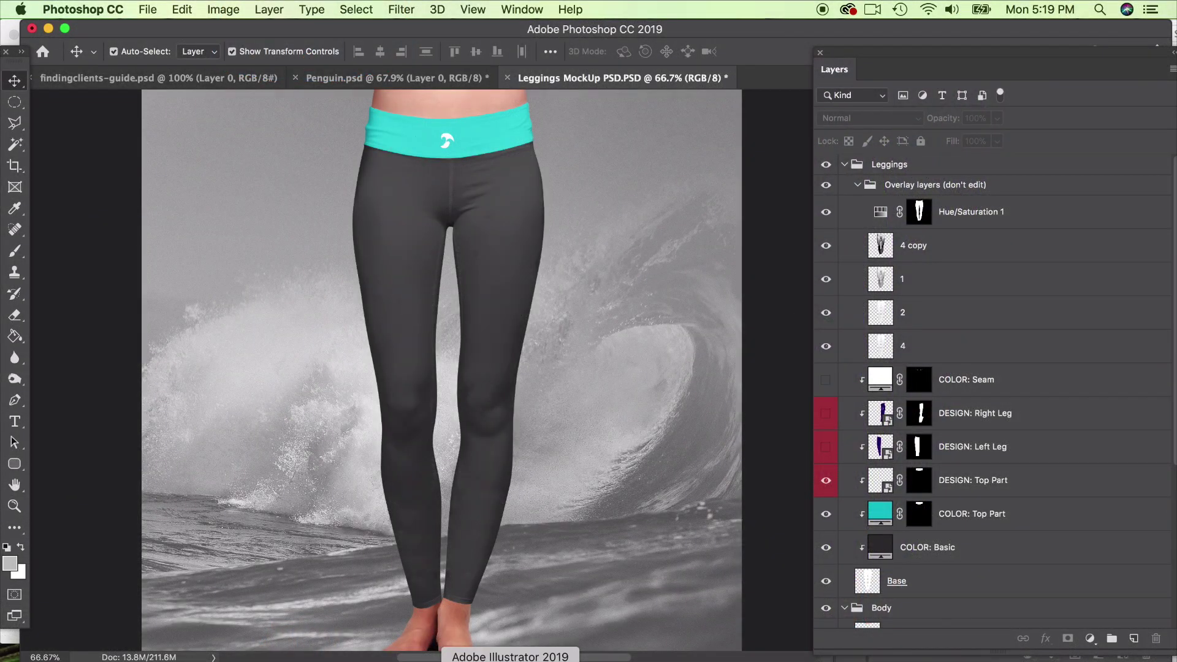
pyautogui.click(510, 654)
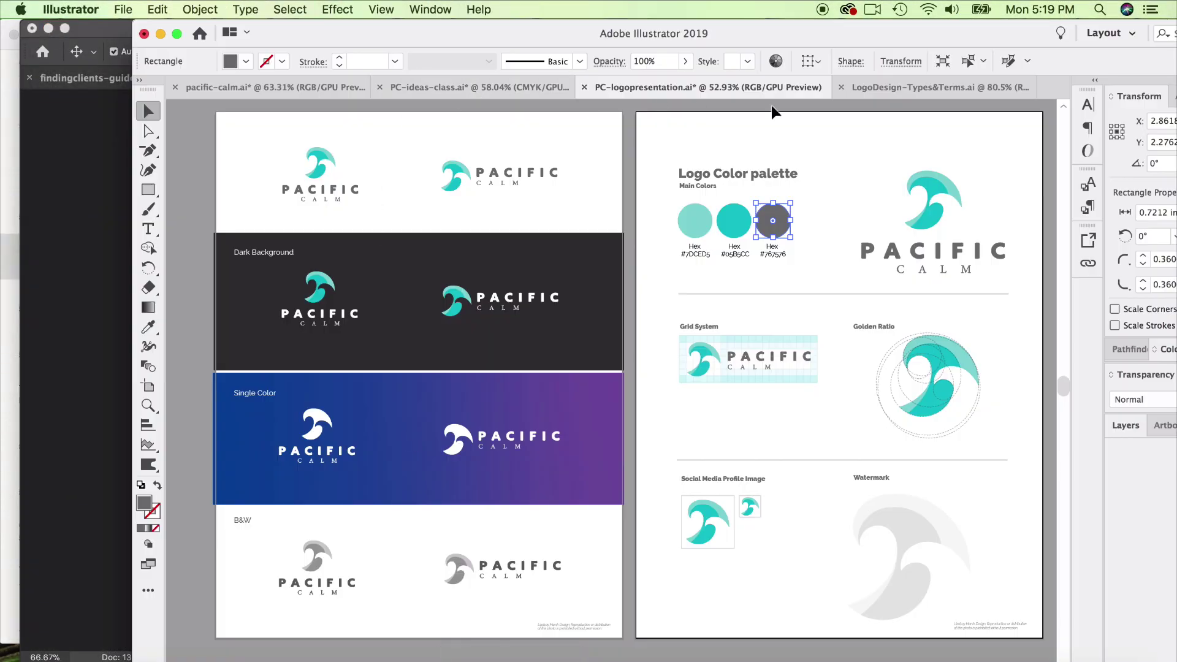
# Open LogoDesign-Types&Terms.ai, scroll to the Logo Application T-shirt, and return to Photoshop.
pyautogui.click(921, 92)
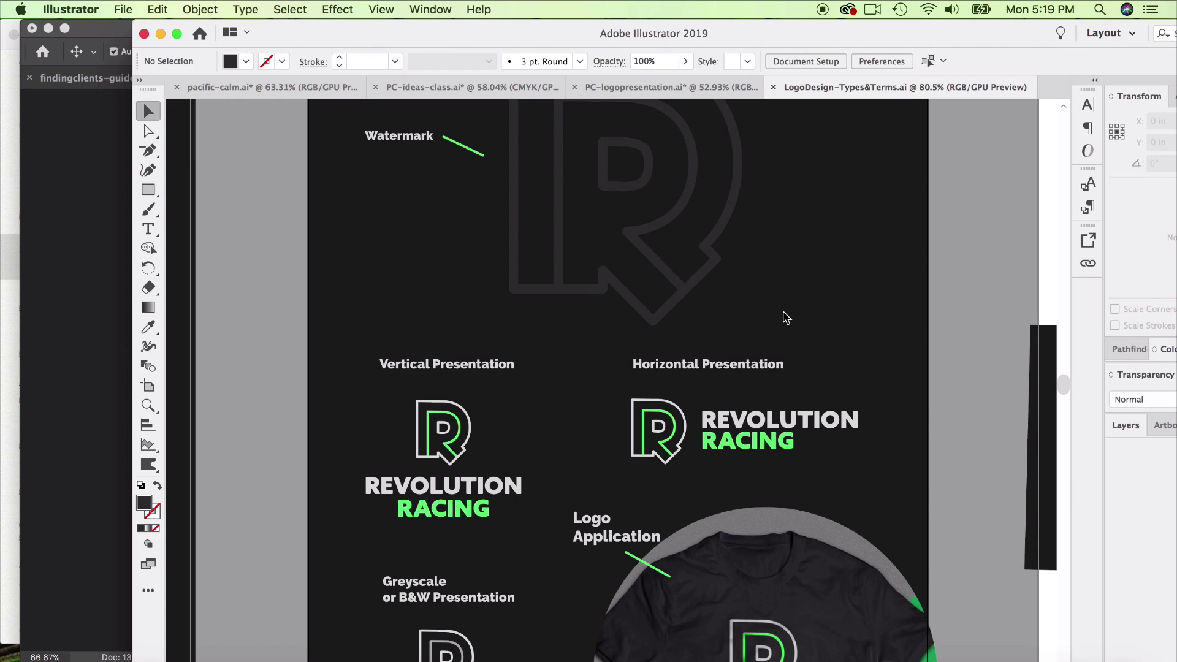
pyautogui.scroll(-5, 786, 317)
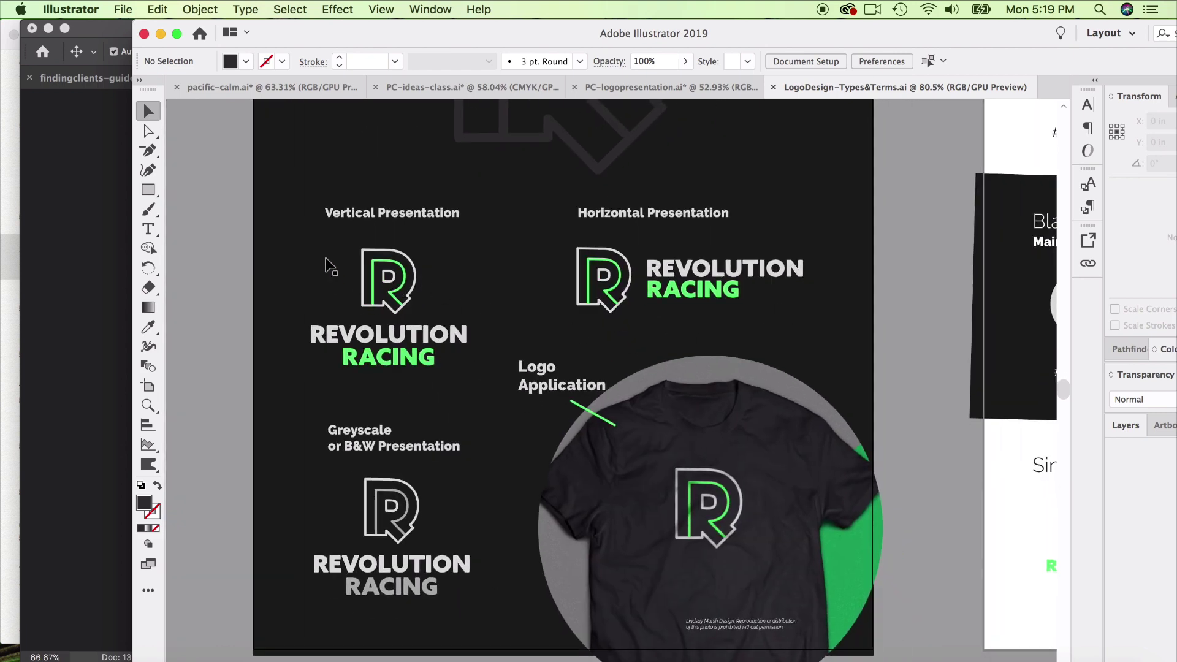
pyautogui.click(93, 234)
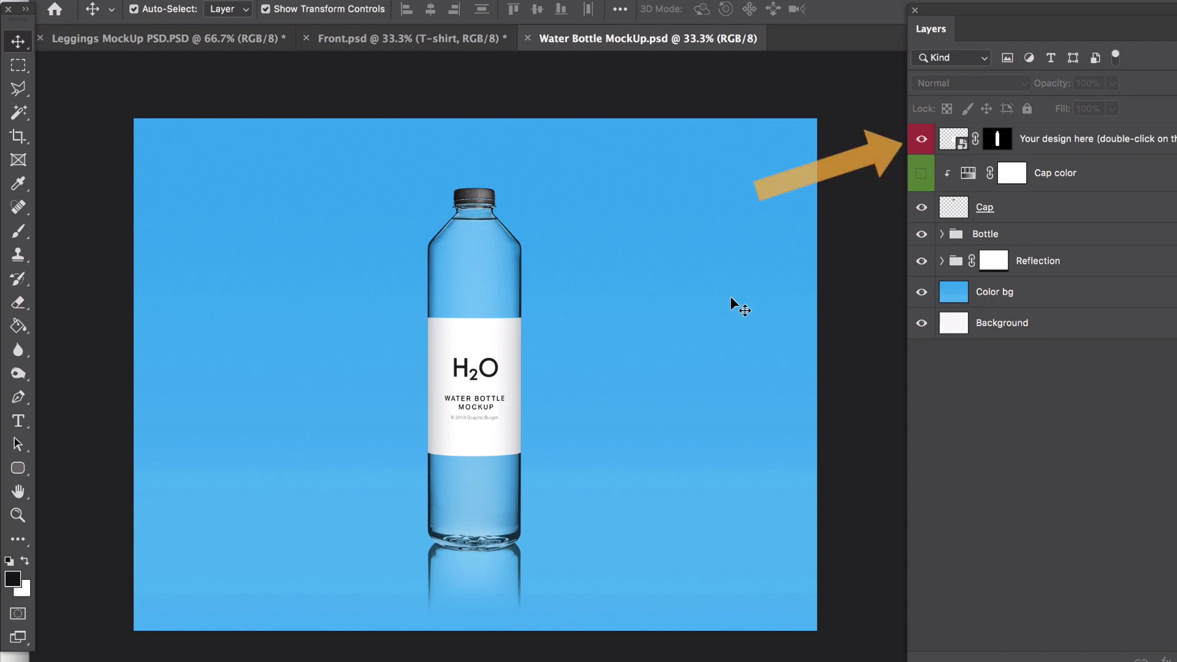
# Open the 'Your design here' smart object of Water Bottle MockUp.psd as Label1.psb.
pyautogui.click(925, 149)
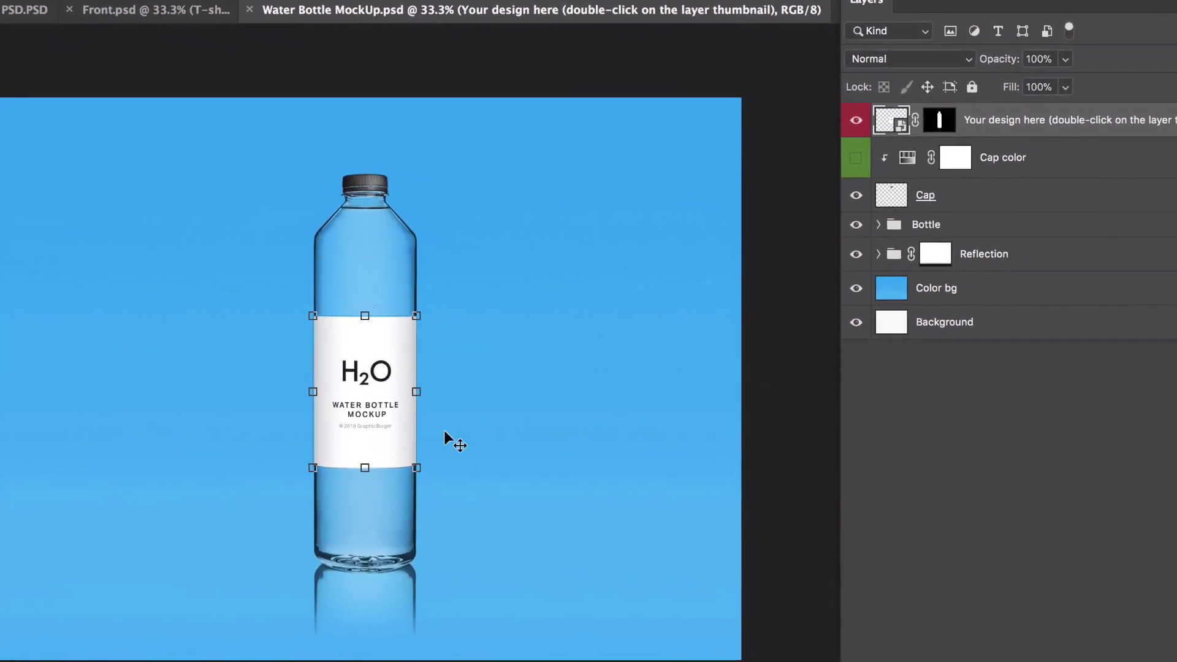
pyautogui.doubleClick(894, 125)
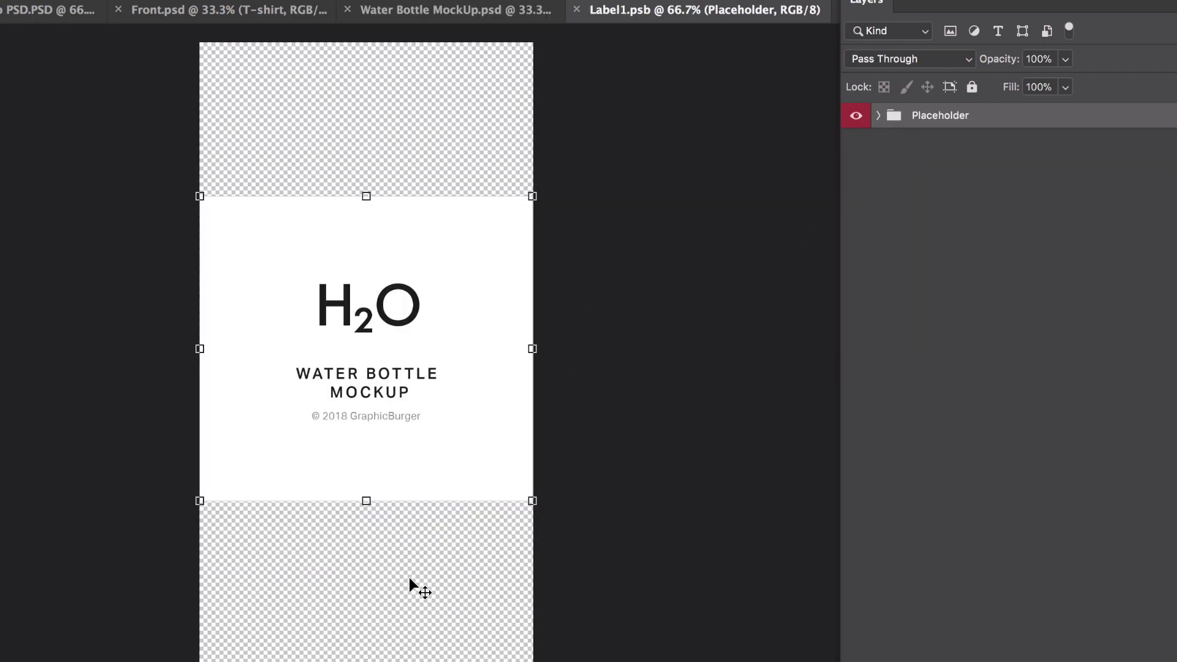
# Delete the H2O and Label layers from the Placeholder group, after cancelling a trial label stretch.
pyautogui.moveTo(366, 197); pyautogui.dragTo(366, 36)
pyautogui.moveTo(367, 501); pyautogui.dragTo(377, 589)
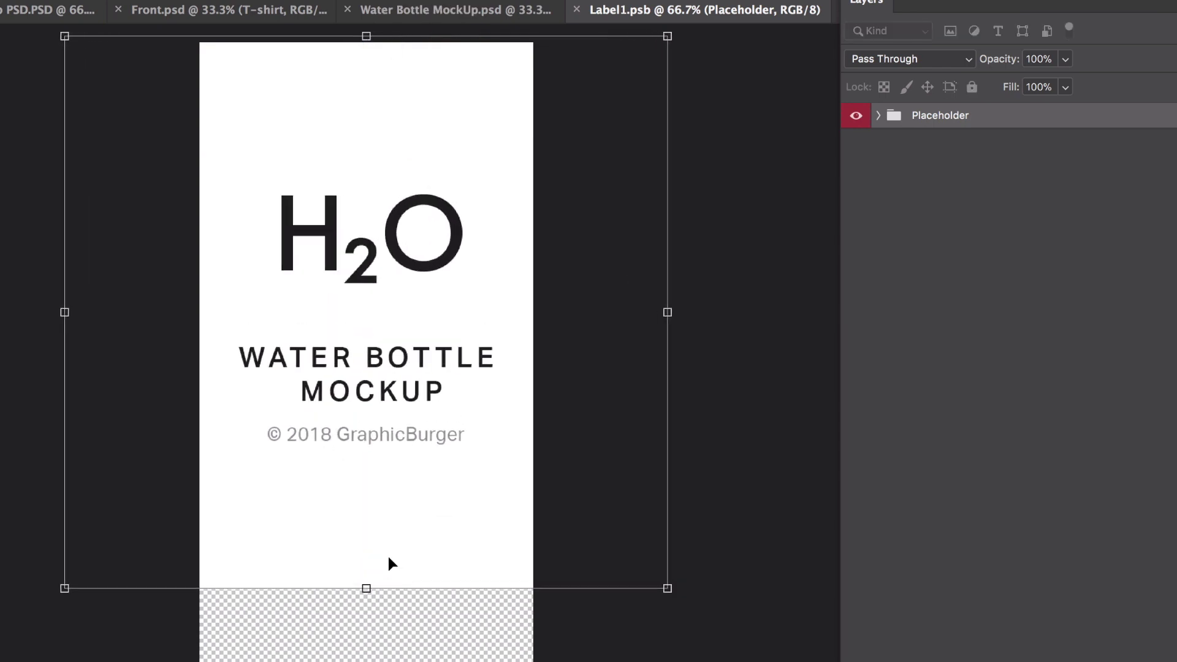
pyautogui.press('Escape')
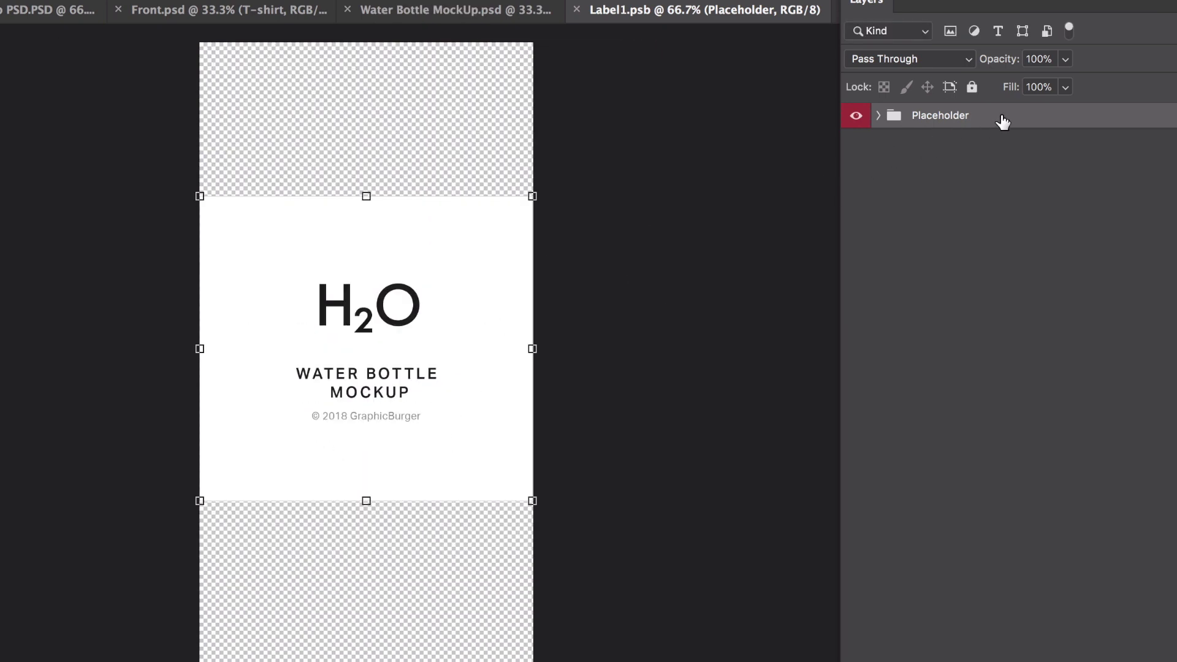
pyautogui.click(878, 115)
pyautogui.click(952, 158)
pyautogui.click(952, 159)
pyautogui.keyDown('shift'); pyautogui.click(985, 184); pyautogui.keyUp('shift')
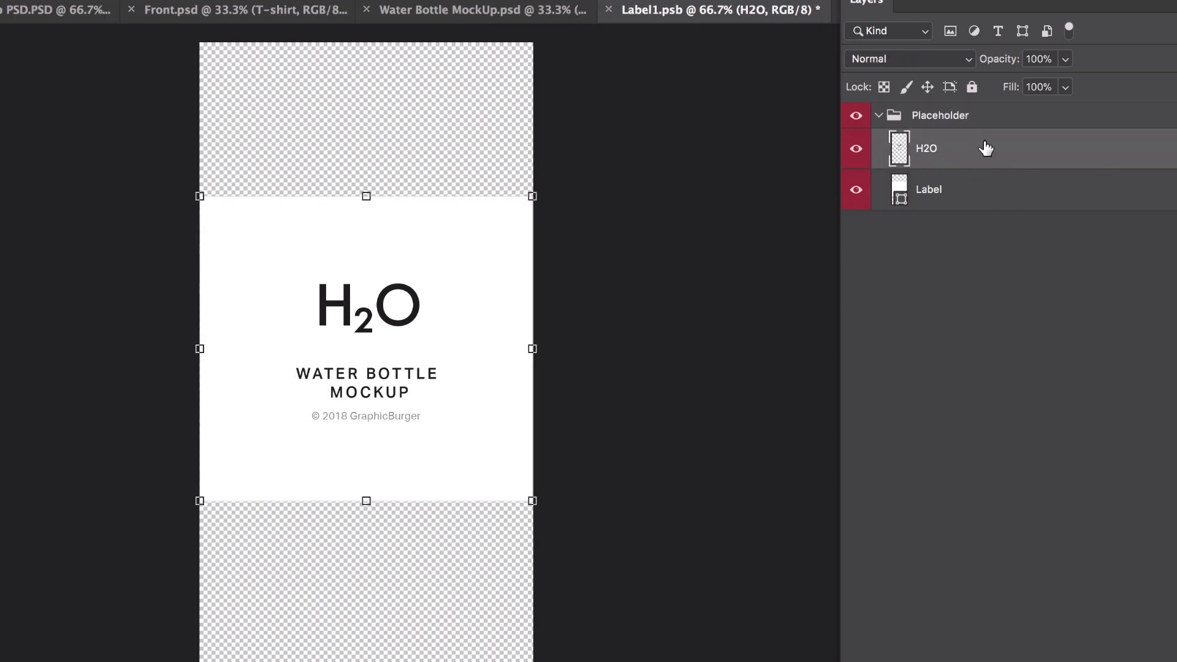
pyautogui.moveTo(987, 149); pyautogui.dragTo(1006, 659)
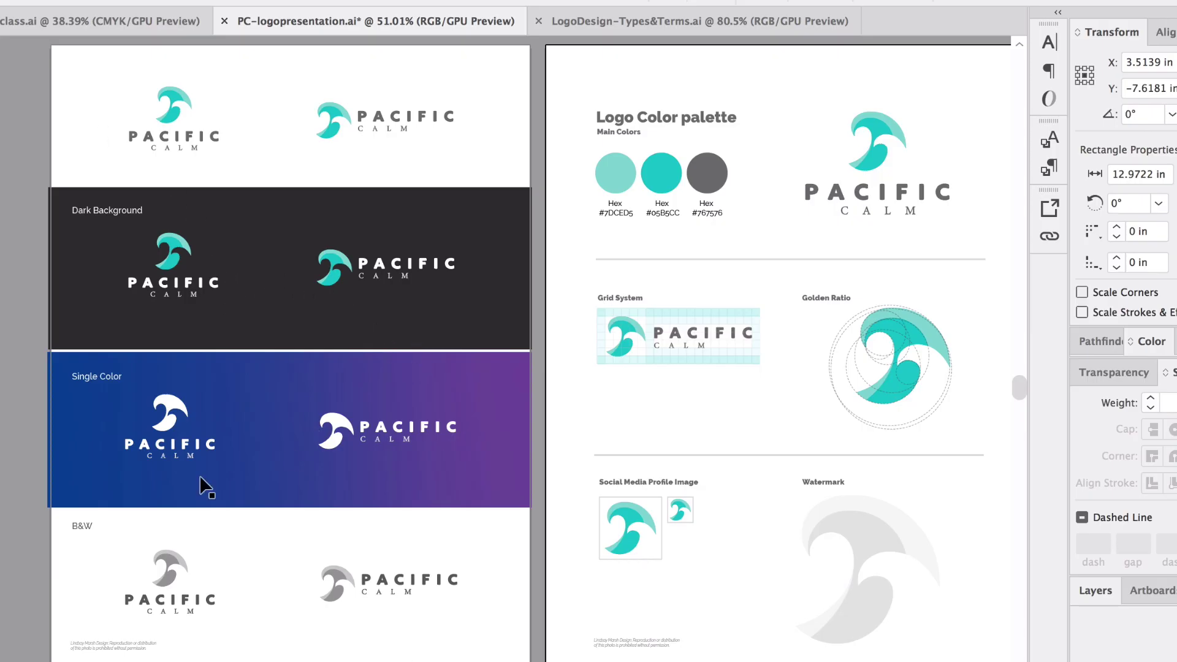
# Drag the white Single Color Pacific Calm logo onto Label1.psb, scaled down and centred.
pyautogui.moveTo(9, 466); pyautogui.dragTo(224, 400)
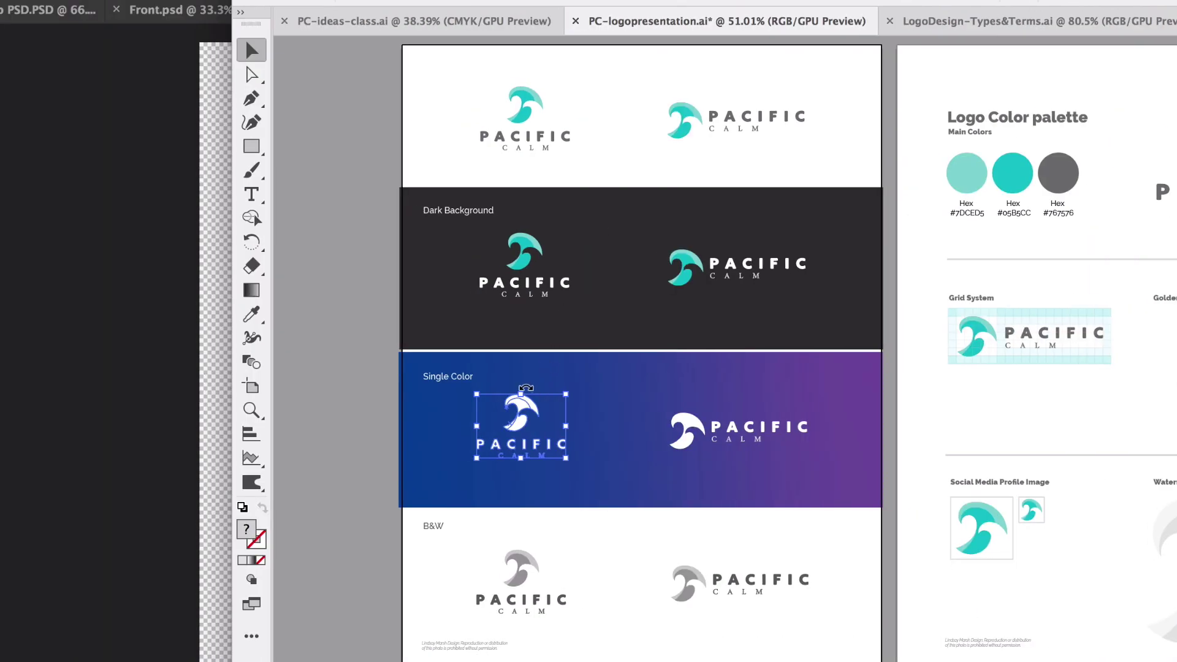
pyautogui.moveTo(173, 408); pyautogui.dragTo(0, 328)
pyautogui.moveTo(203, 327); pyautogui.dragTo(344, 190)
pyautogui.moveTo(316, 255); pyautogui.dragTo(380, 320)
# Commit the logo in Label1.psb, save it into the bottle, and shift it to the centre line.
pyautogui.press('Return')
pyautogui.click(521, 9)
pyautogui.click(724, 227)
pyautogui.click(530, 320)
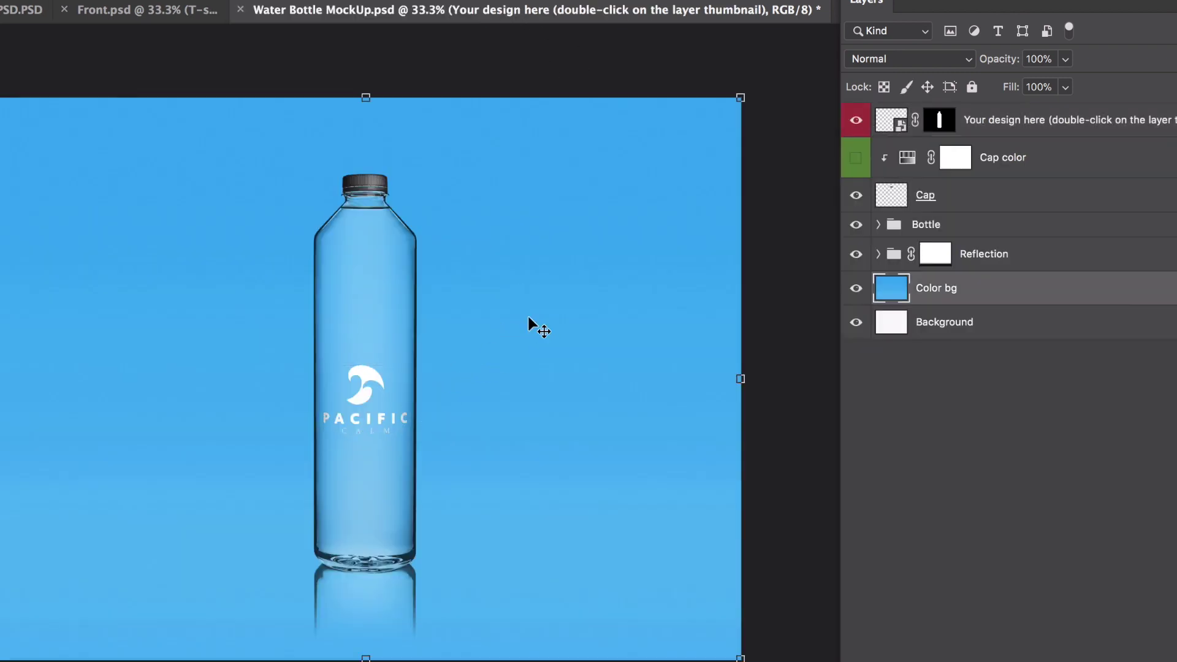
pyautogui.moveTo(378, 374)
pyautogui.mouseDown()
pyautogui.moveTo(366, 376)
pyautogui.moveTo(376, 344)
pyautogui.moveTo(365, 388)
pyautogui.moveTo(366, 337)
pyautogui.moveTo(372, 378)
pyautogui.moveTo(379, 355)
pyautogui.moveTo(367, 344)
pyautogui.moveTo(362, 374)
pyautogui.mouseUp()
pyautogui.press('Escape')
pyautogui.click(407, 349)
# Reopen the label smart object, shrink the logo and move it up, then save Label1.psb.
pyautogui.doubleClick(904, 122)
pyautogui.moveTo(462, 293); pyautogui.dragTo(413, 325)
pyautogui.moveTo(353, 355); pyautogui.dragTo(375, 317)
pyautogui.press('Return')
pyautogui.click(520, 9)
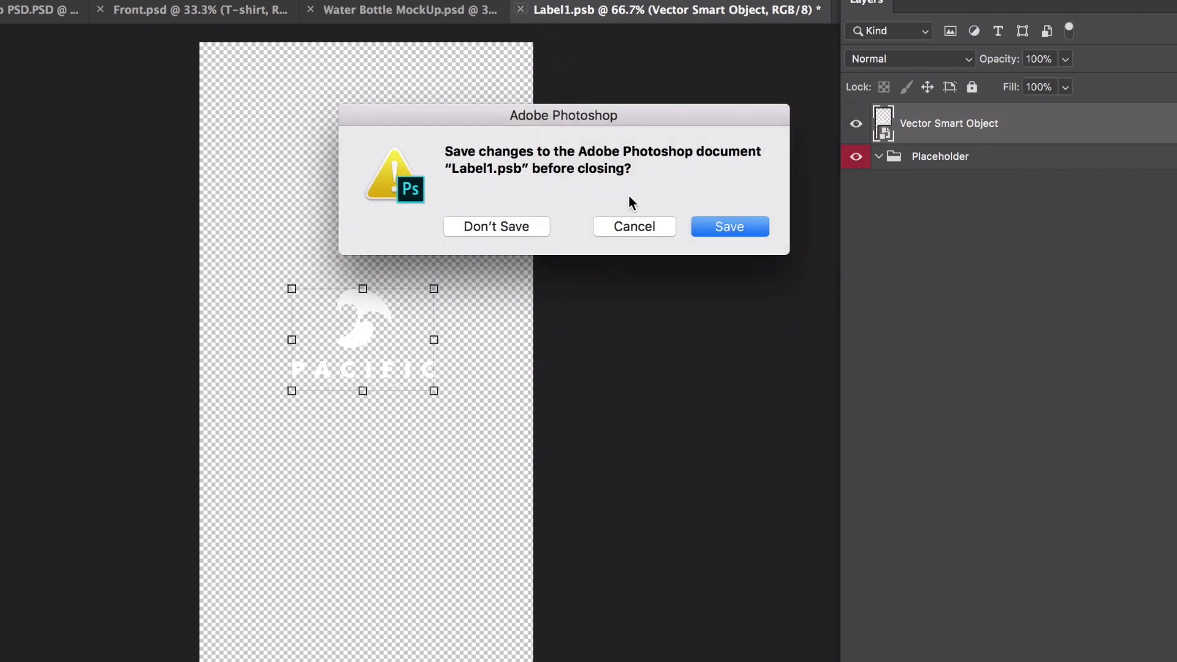
pyautogui.click(729, 226)
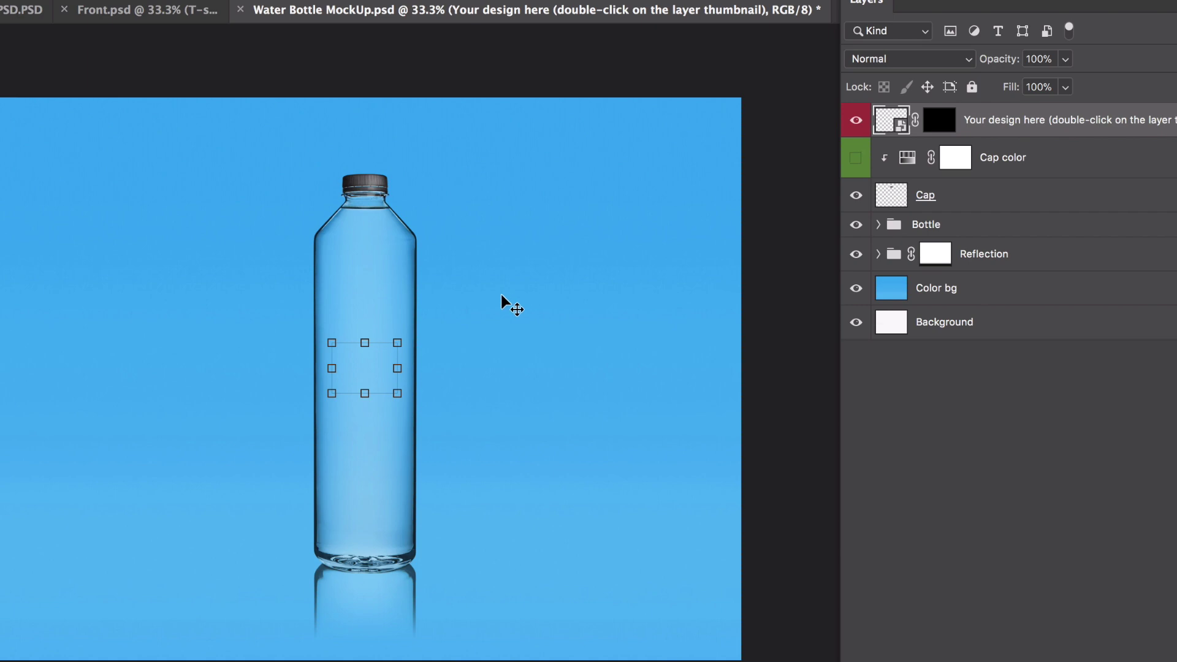
# Open the label smart object and add a GYM + SPA text line below the logo.
pyautogui.doubleClick(889, 123)
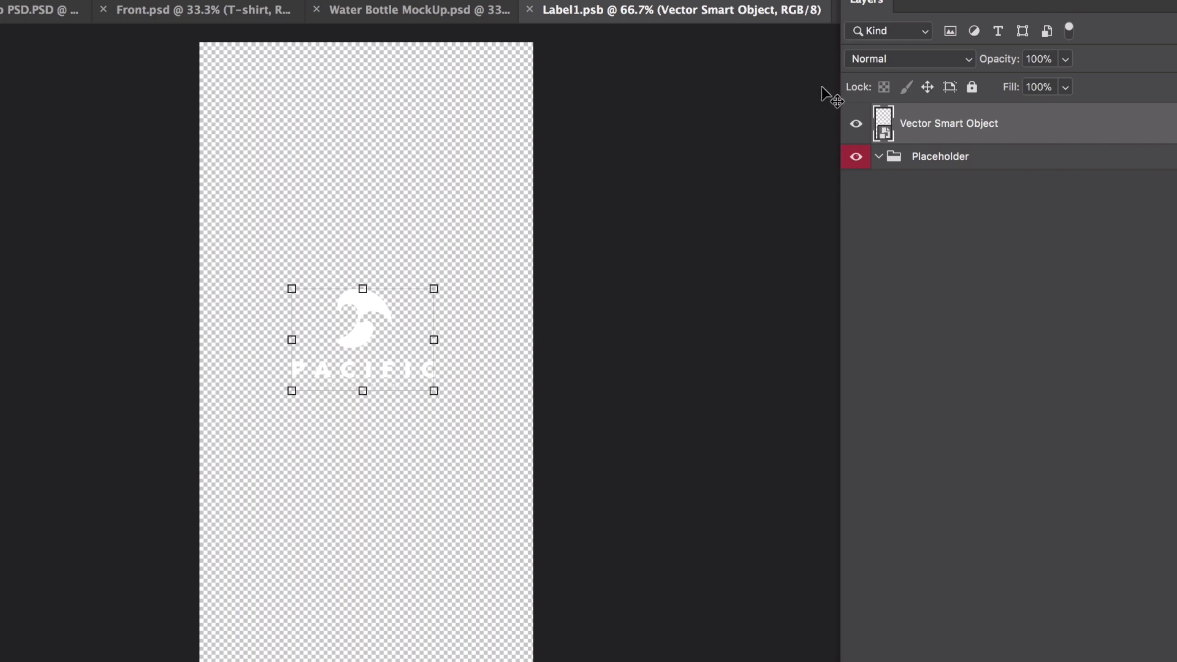
pyautogui.click(395, 169)
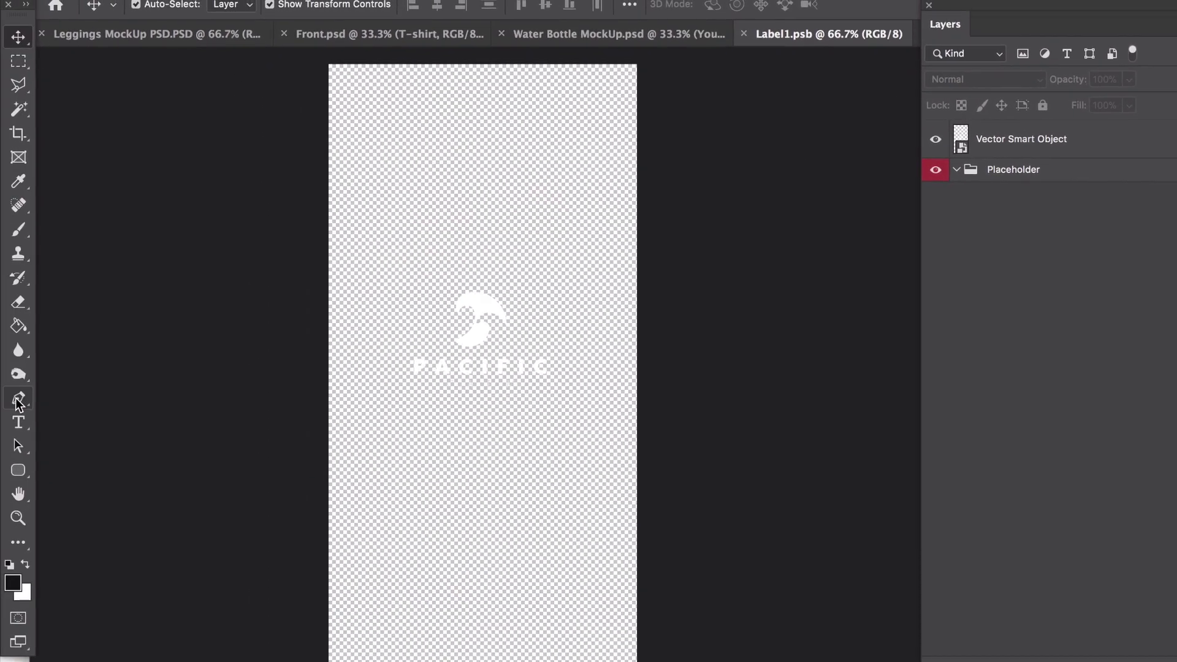
pyautogui.press('t')
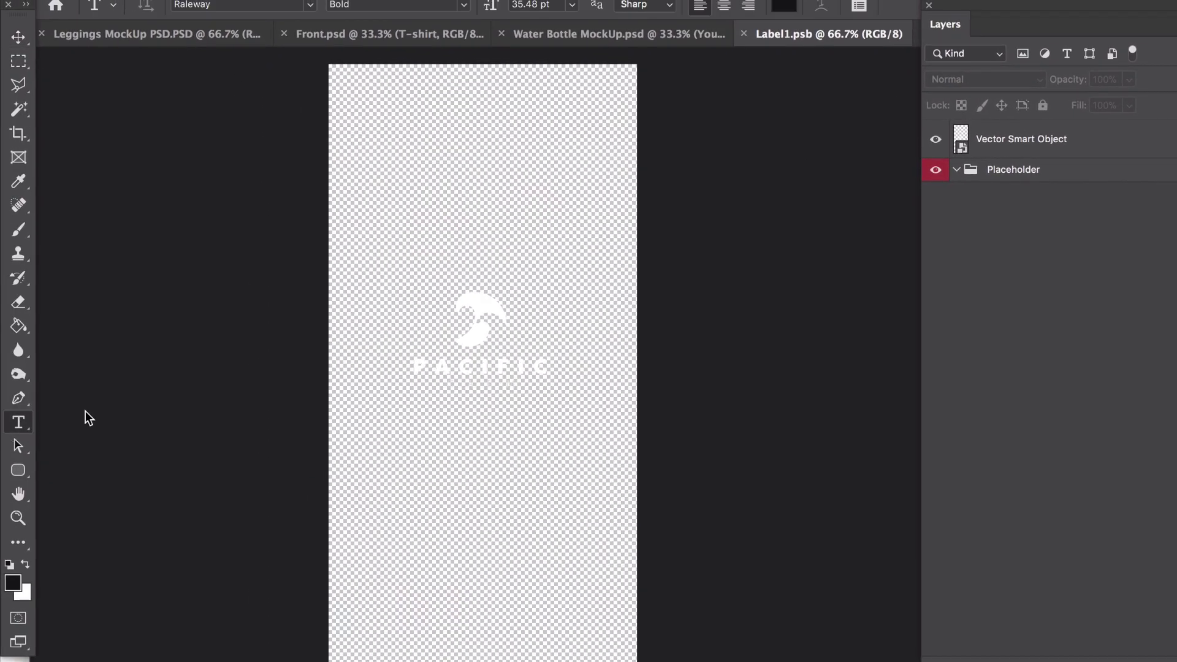
pyautogui.click(441, 452)
pyautogui.write('CY')
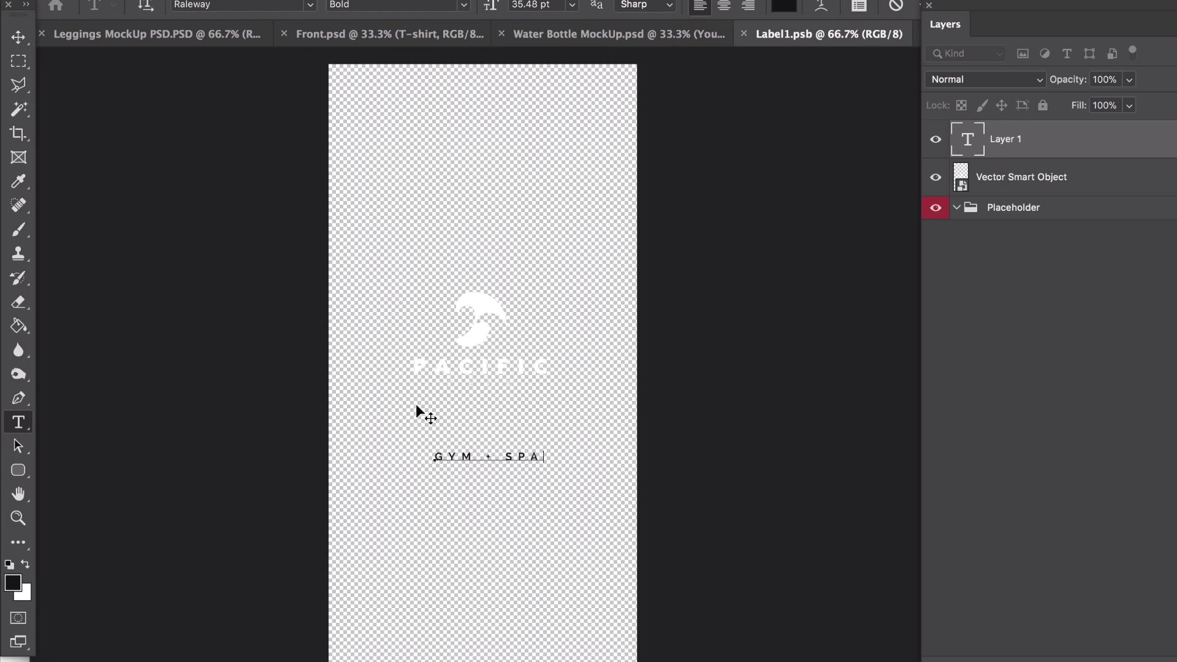
pyautogui.click(19, 37)
# Enlarge the GYM + SPA text slightly and set its colour to white.
pyautogui.moveTo(543, 460); pyautogui.dragTo(555, 414)
pyautogui.press('Return')
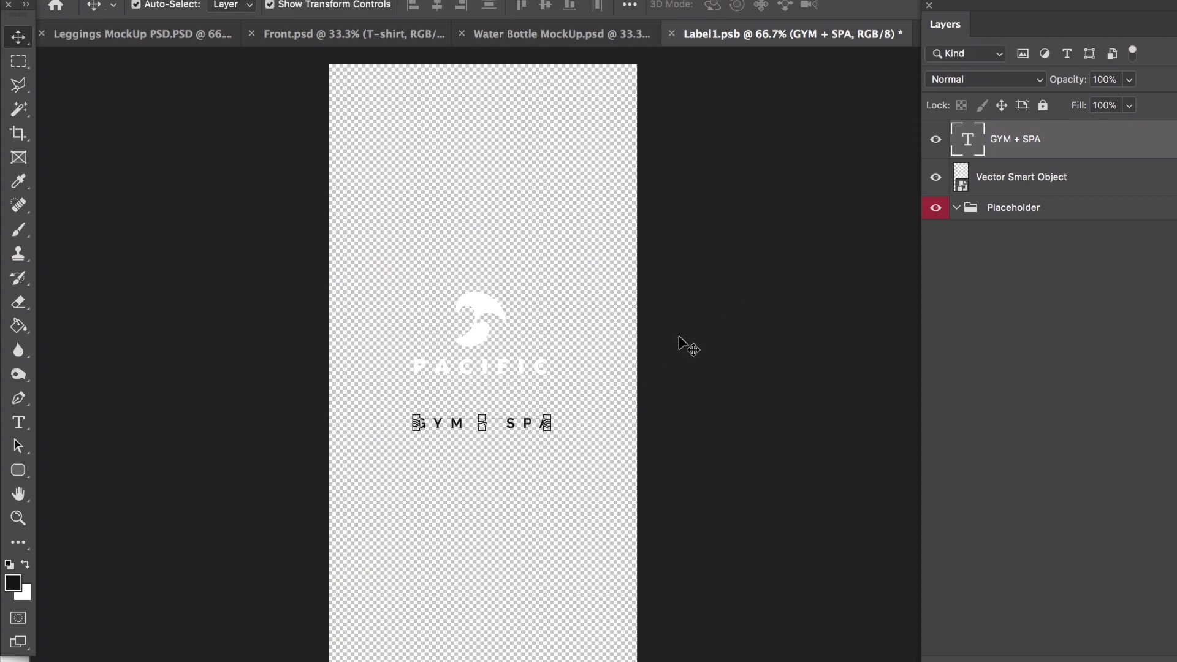
pyautogui.doubleClick(971, 142)
pyautogui.click(791, 6)
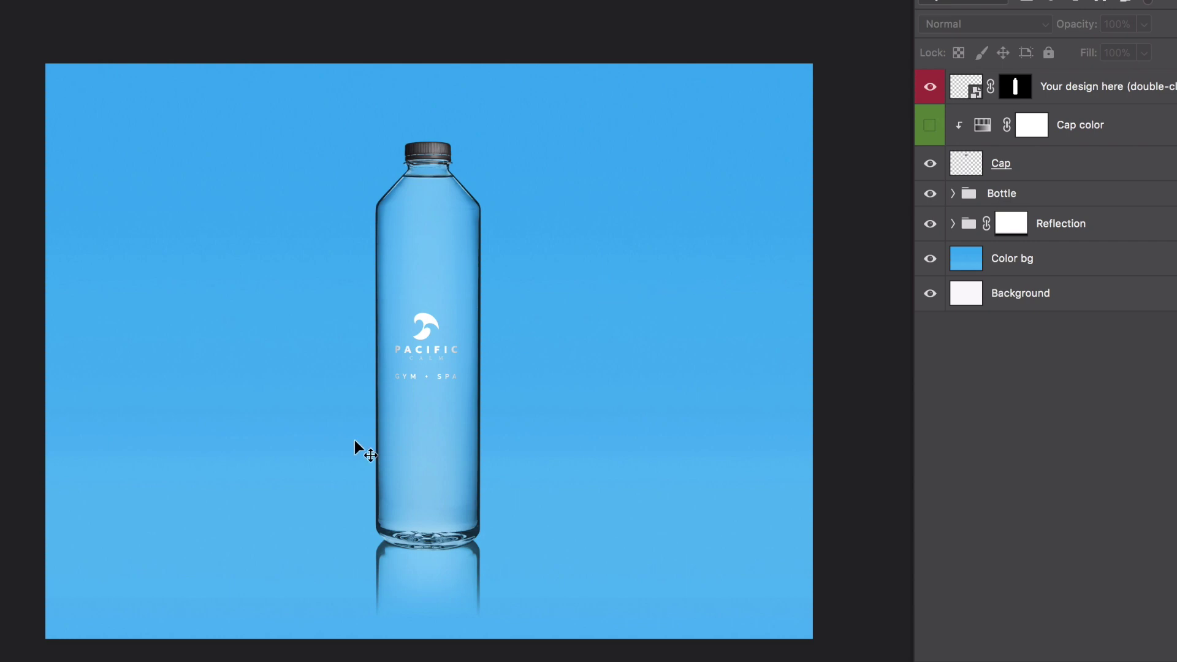
# Zoom in, open the bottle's 'Your design here' smart object, and bring up the Illustrator brand board.
pyautogui.hotkey('ctrl', '+')
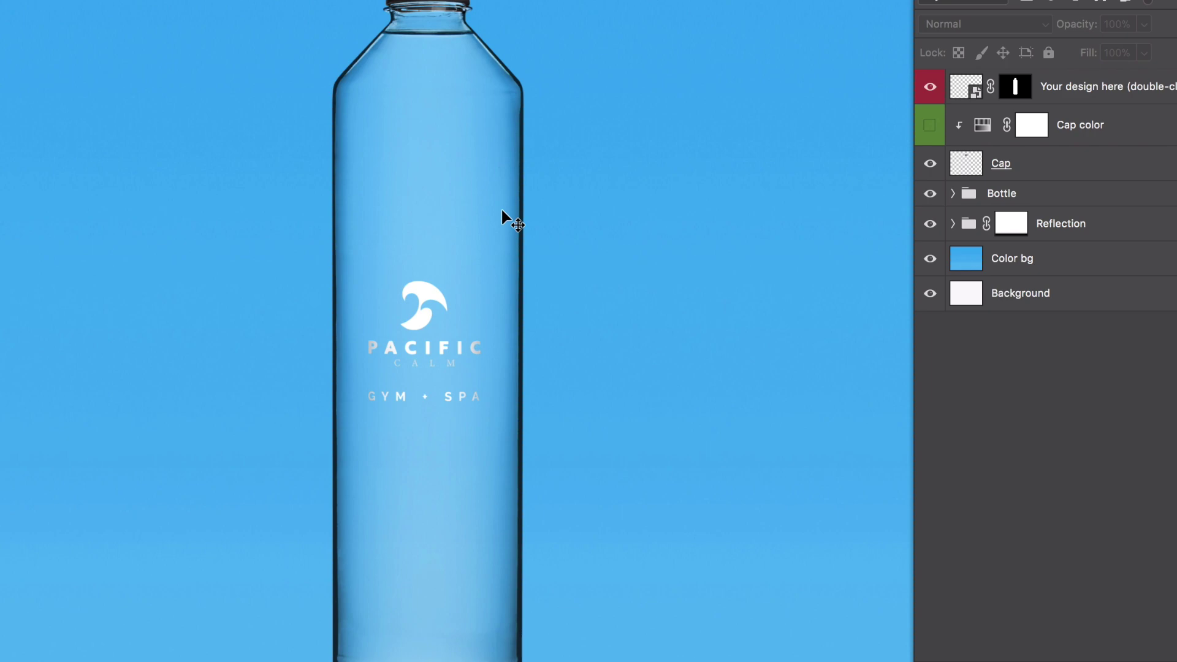
pyautogui.click(974, 89)
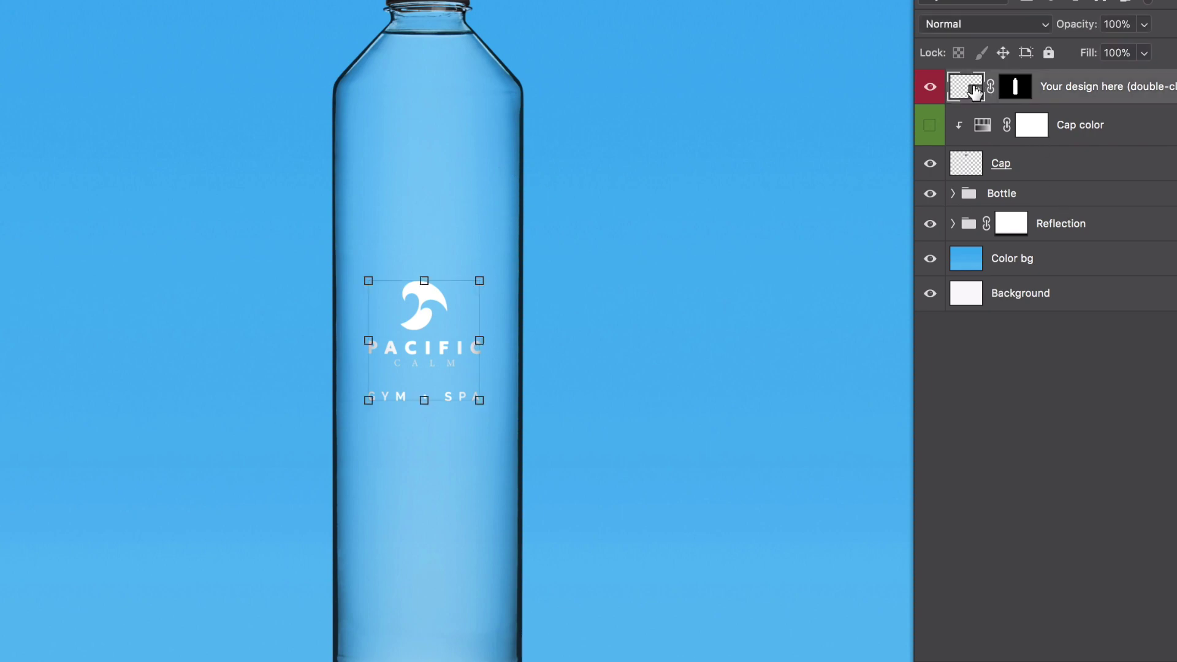
pyautogui.doubleClick(973, 89)
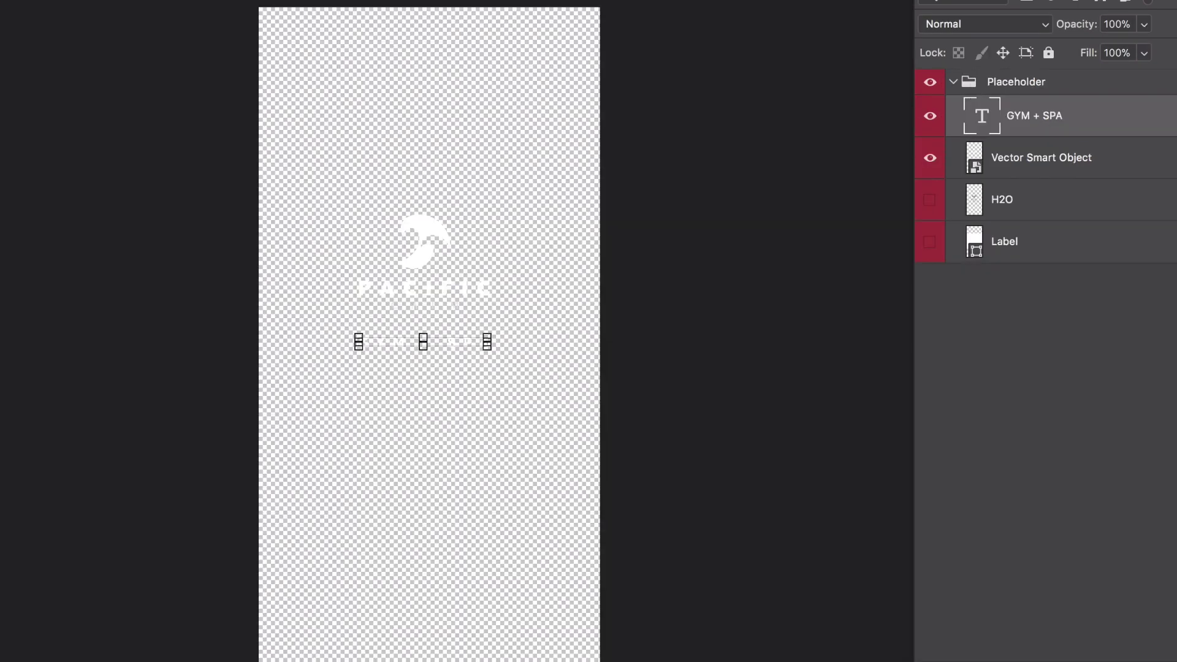
pyautogui.press('super+Tab')
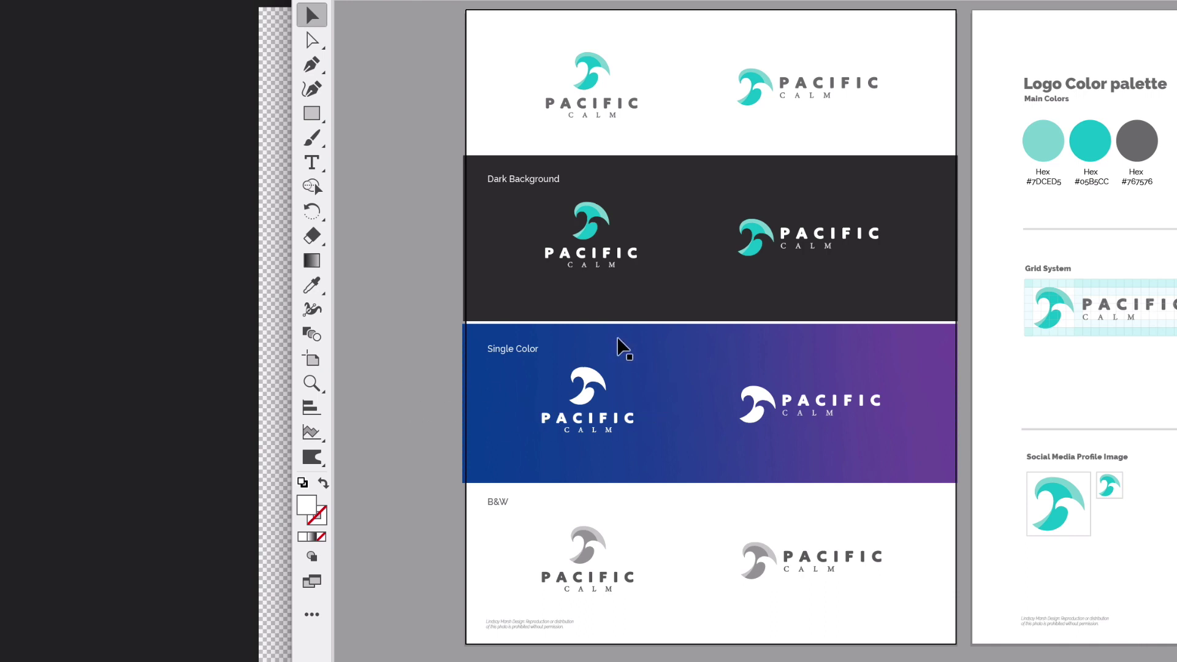
# Duplicate the white Single Color Pacific Calm logo onto the pasteboard and select the whole copy.
pyautogui.moveTo(416, 369); pyautogui.dragTo(665, 451)
pyautogui.hscroll(-8, 627, 454)
pyautogui.hotkey('ctrl', 'v')
pyautogui.moveTo(889, 340); pyautogui.dragTo(485, 322)
pyautogui.click(469, 340)
pyautogui.click(607, 339)
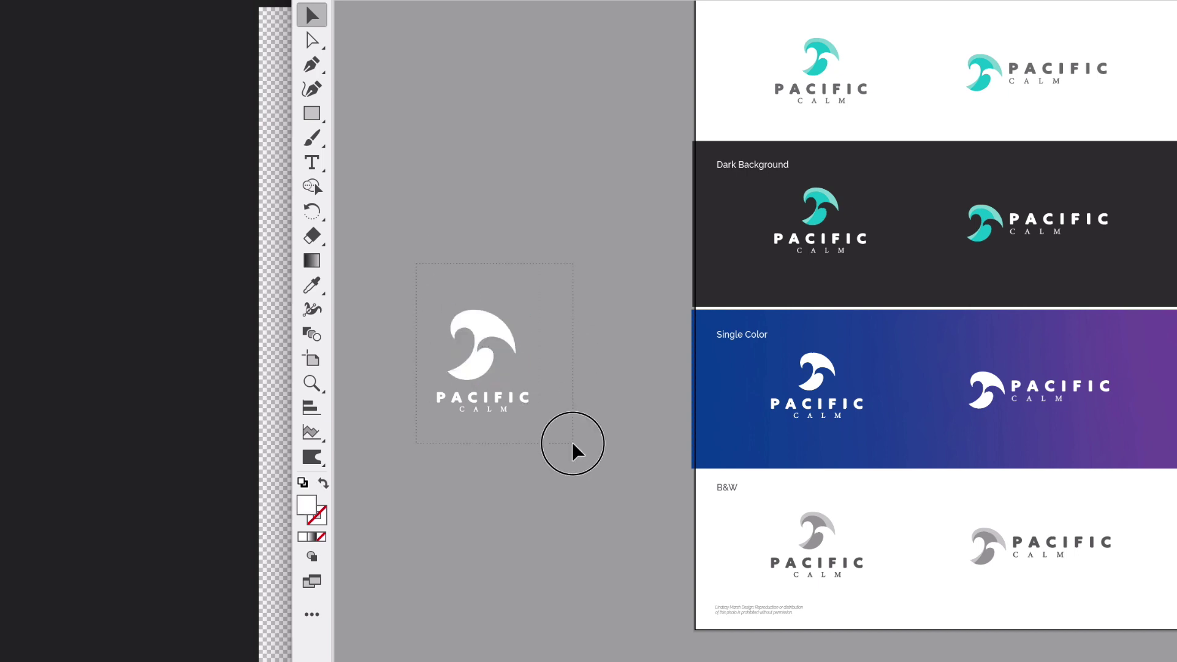
pyautogui.moveTo(572, 441); pyautogui.dragTo(231, 347)
pyautogui.click(231, 347)
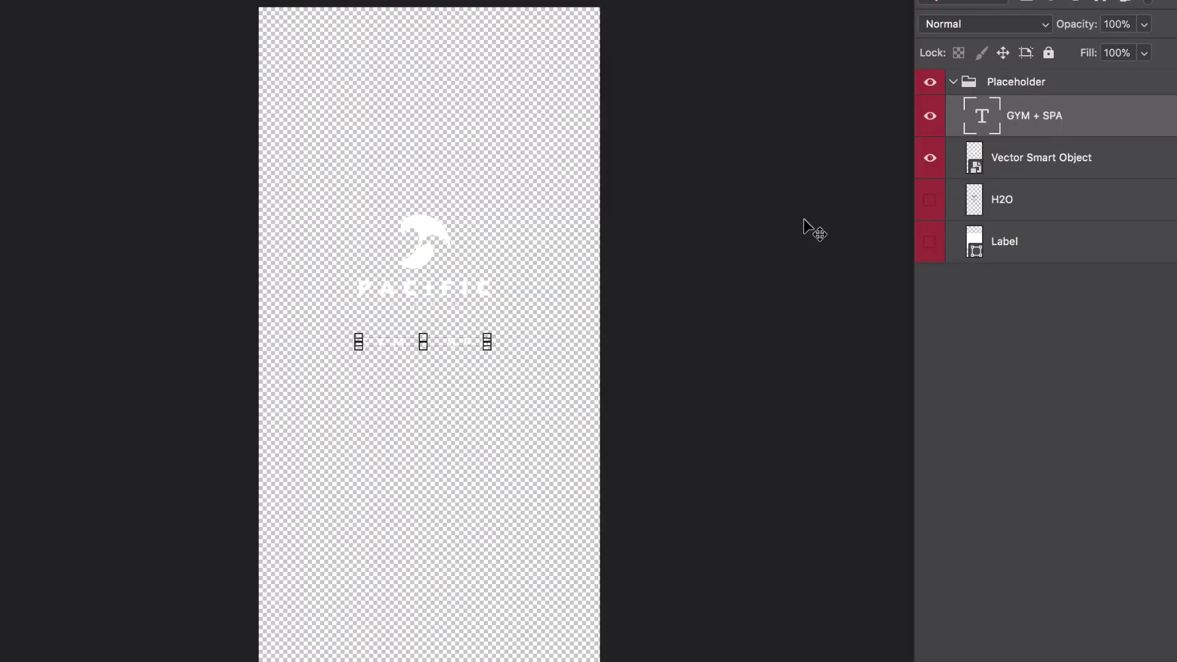
# Hide the old Pacific logo and bring in the Illustrator logo, sized and placed above GYM + SPA.
pyautogui.click(930, 158)
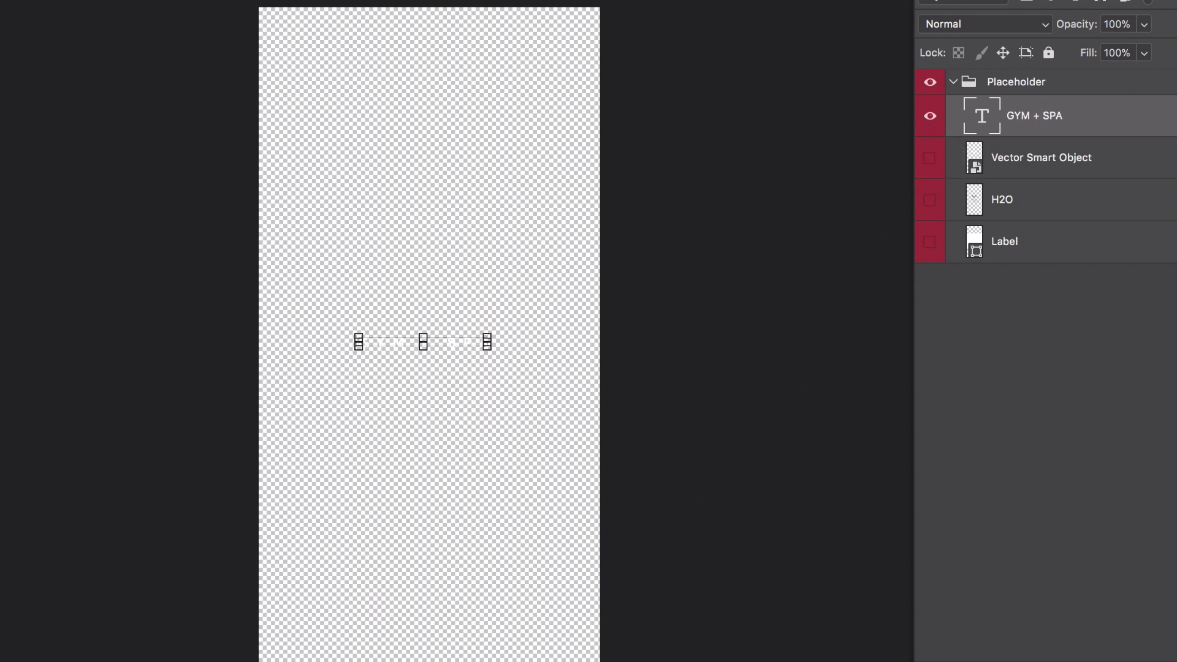
pyautogui.press('super+Tab')
pyautogui.moveTo(482, 360); pyautogui.dragTo(360, 232)
pyautogui.moveTo(323, 276); pyautogui.dragTo(420, 238)
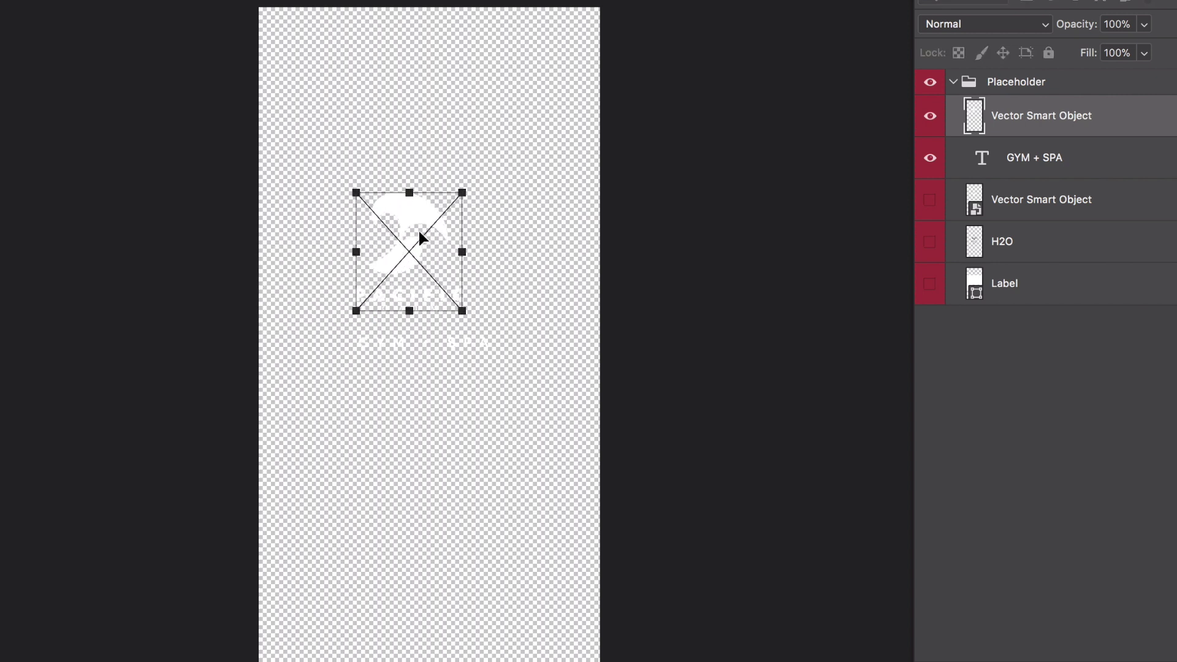
pyautogui.moveTo(463, 191)
pyautogui.mouseDown()
pyautogui.moveTo(494, 176)
pyautogui.moveTo(444, 192)
pyautogui.mouseUp()
pyautogui.moveTo(565, 433); pyautogui.dragTo(451, 249)
pyautogui.moveTo(491, 214); pyautogui.dragTo(451, 253)
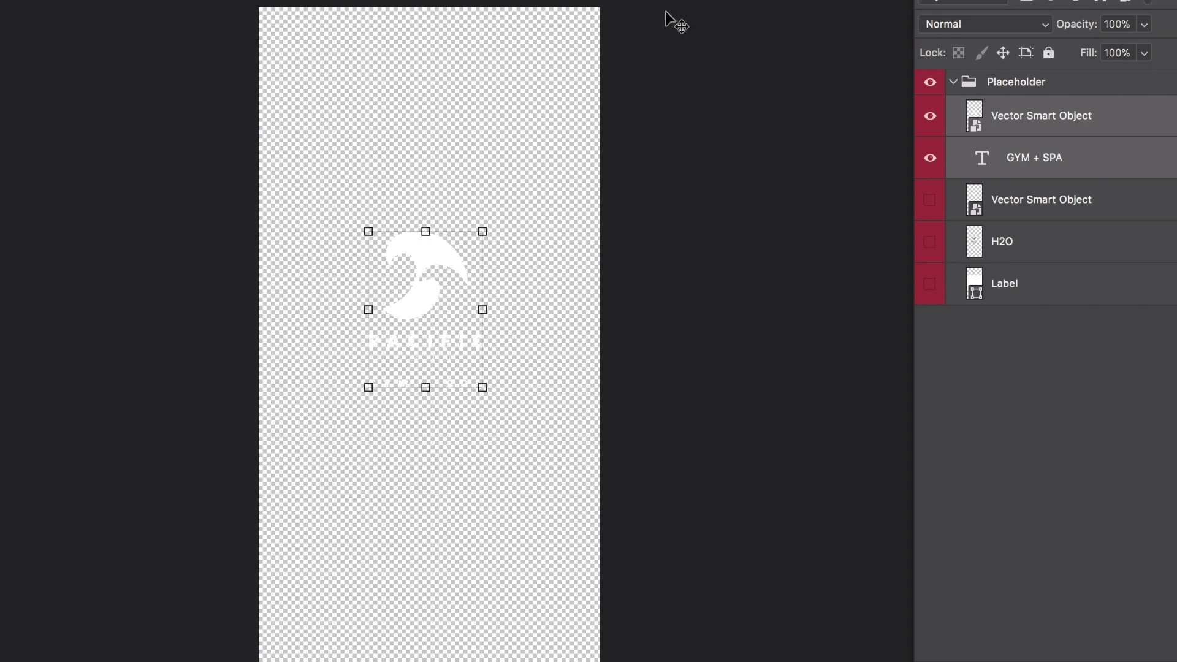
# Save and close Label1.psb, nudge the logo higher on the bottle, and fit the mockup in view.
pyautogui.press('super+w')
pyautogui.click(787, 194)
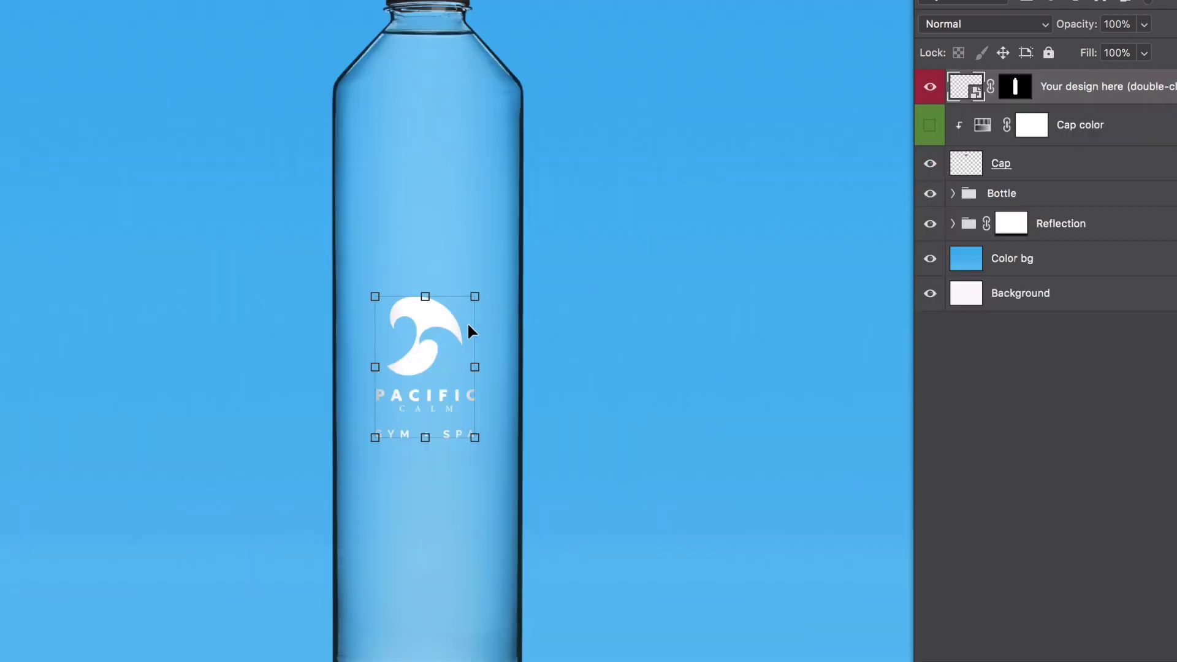
pyautogui.moveTo(469, 326); pyautogui.dragTo(438, 300)
pyautogui.click(624, 314)
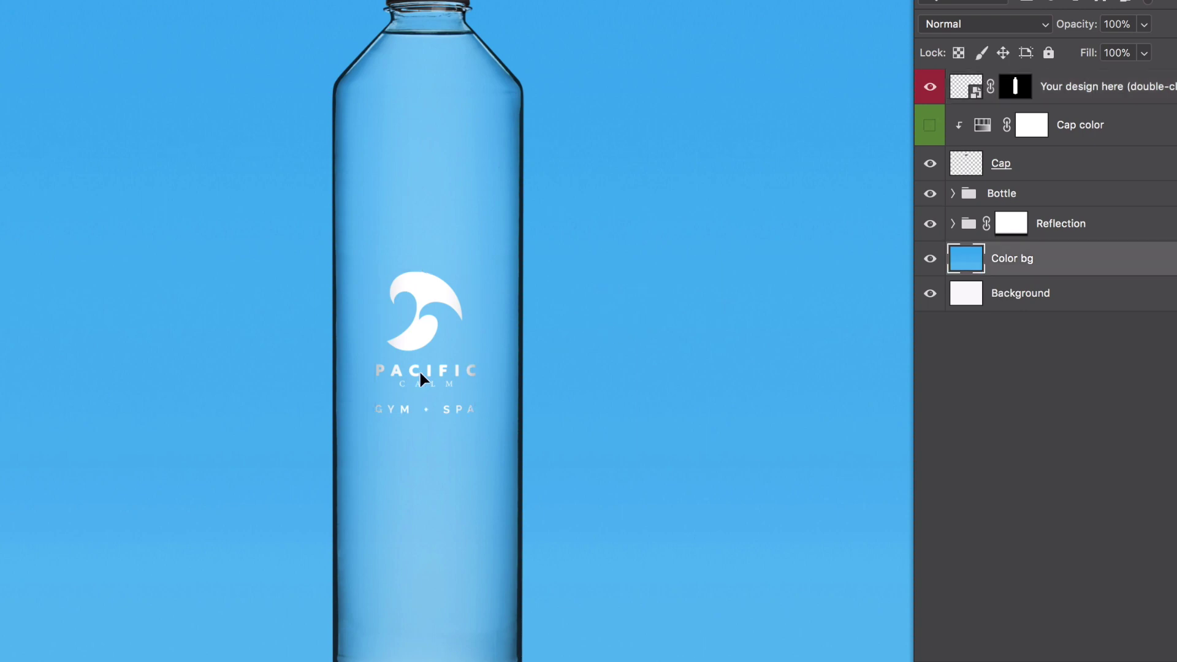
pyautogui.hotkey('ctrl', '0')
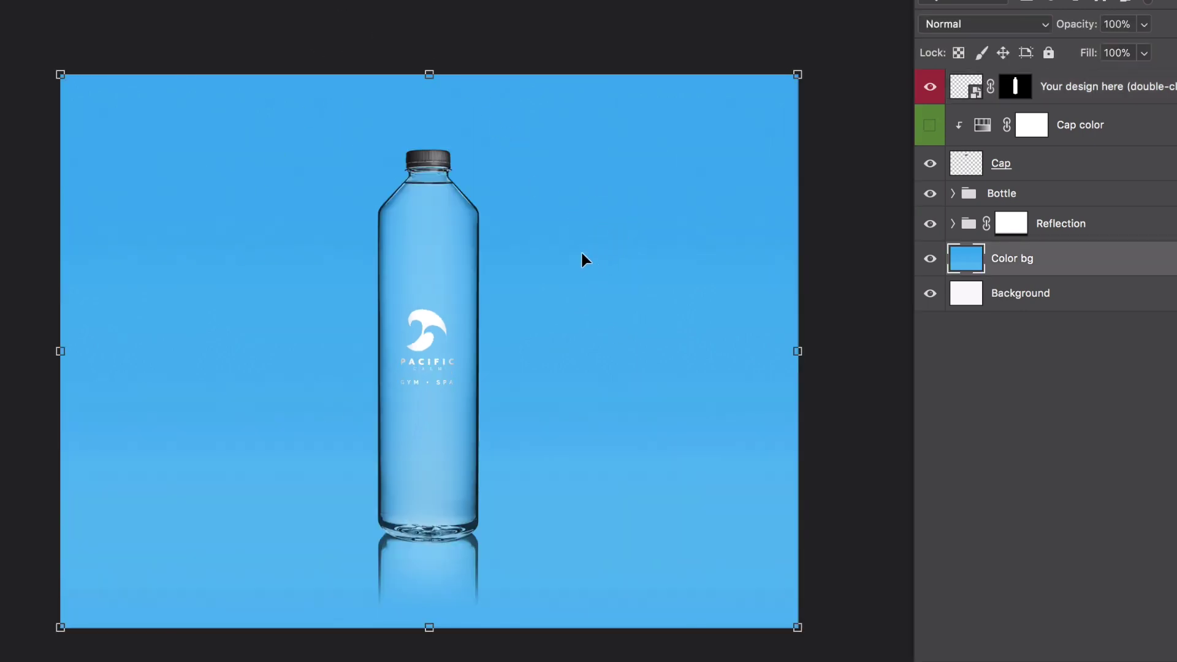
# Select the Cap layer and check its visibility and layer style settings.
pyautogui.click(435, 157)
pyautogui.click(928, 163)
pyautogui.click(929, 164)
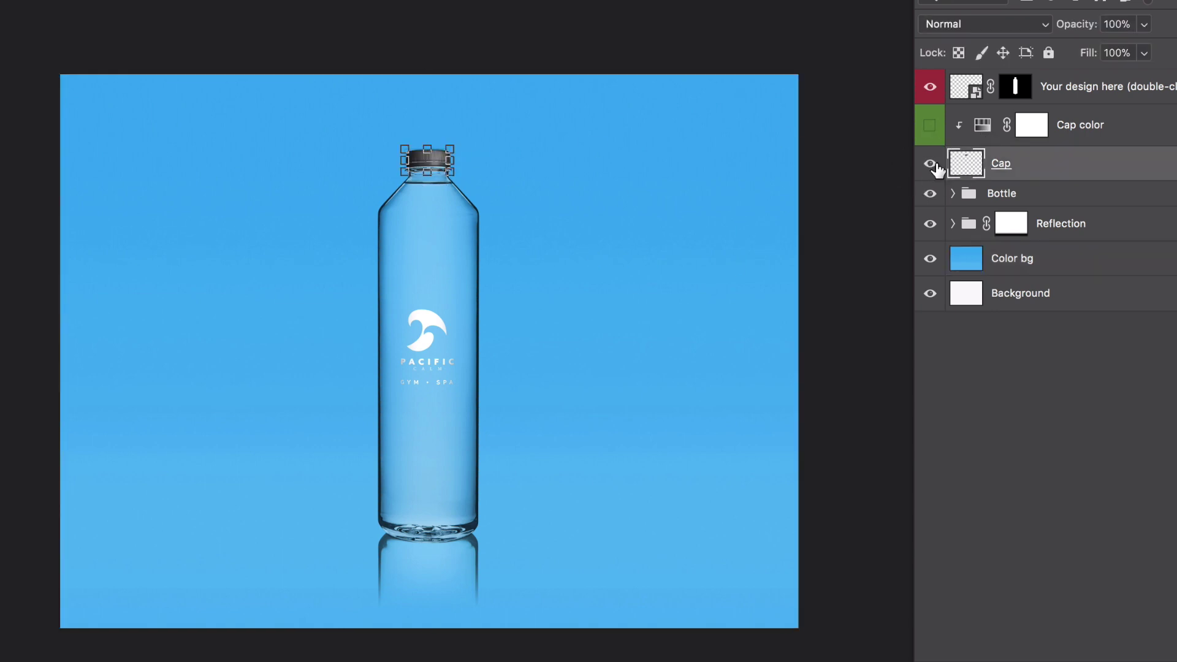
pyautogui.doubleClick(1082, 172)
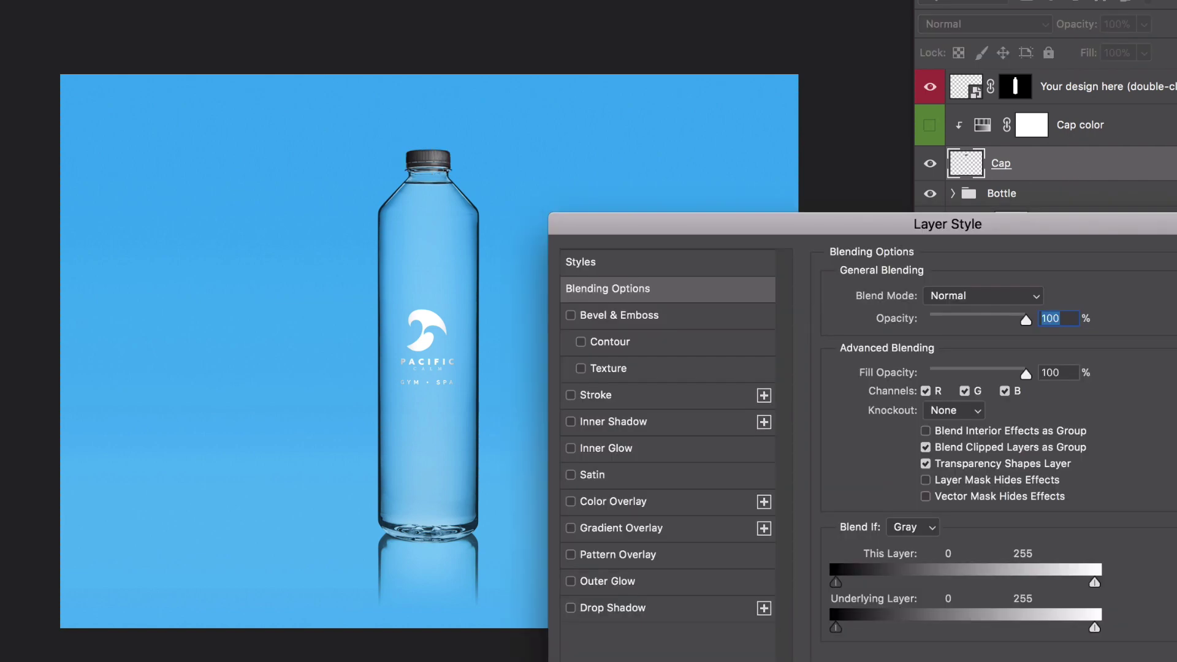
pyautogui.press('Return')
pyautogui.click(163, 0)
pyautogui.moveTo(208, 0)
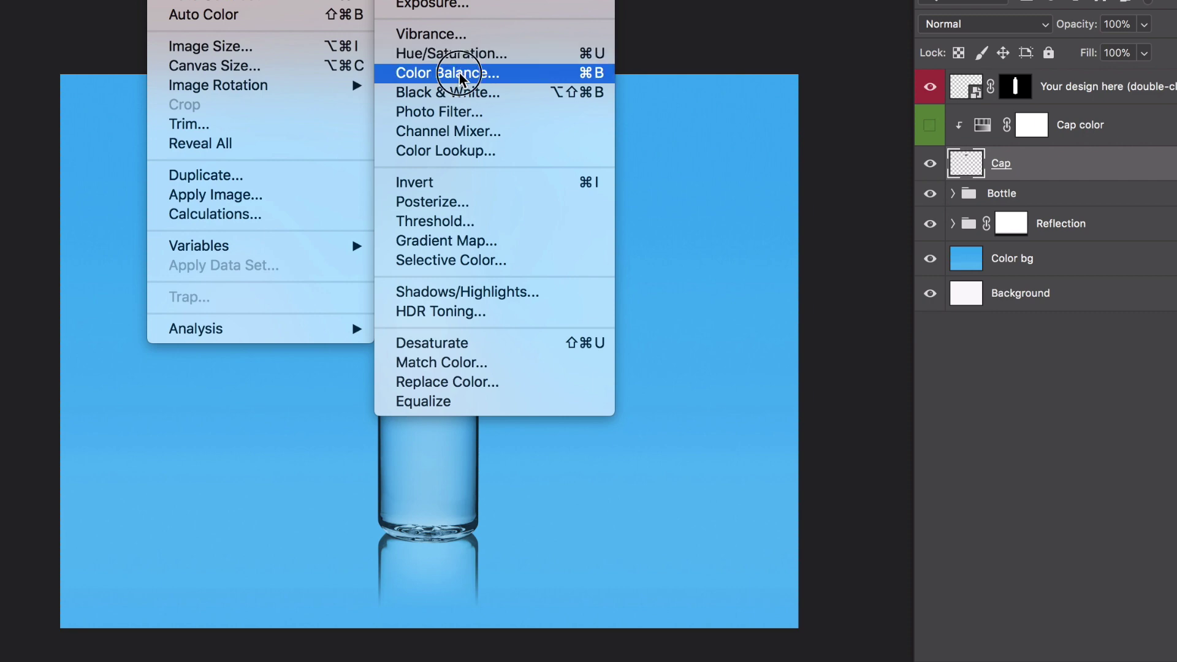
pyautogui.press('Escape')
# Shift the cap's Color Balance midtones through cyan, red, magenta, blue, yellow and green.
pyautogui.hotkey('ctrl', 'b')
pyautogui.moveTo(919, 271); pyautogui.dragTo(914, 276)
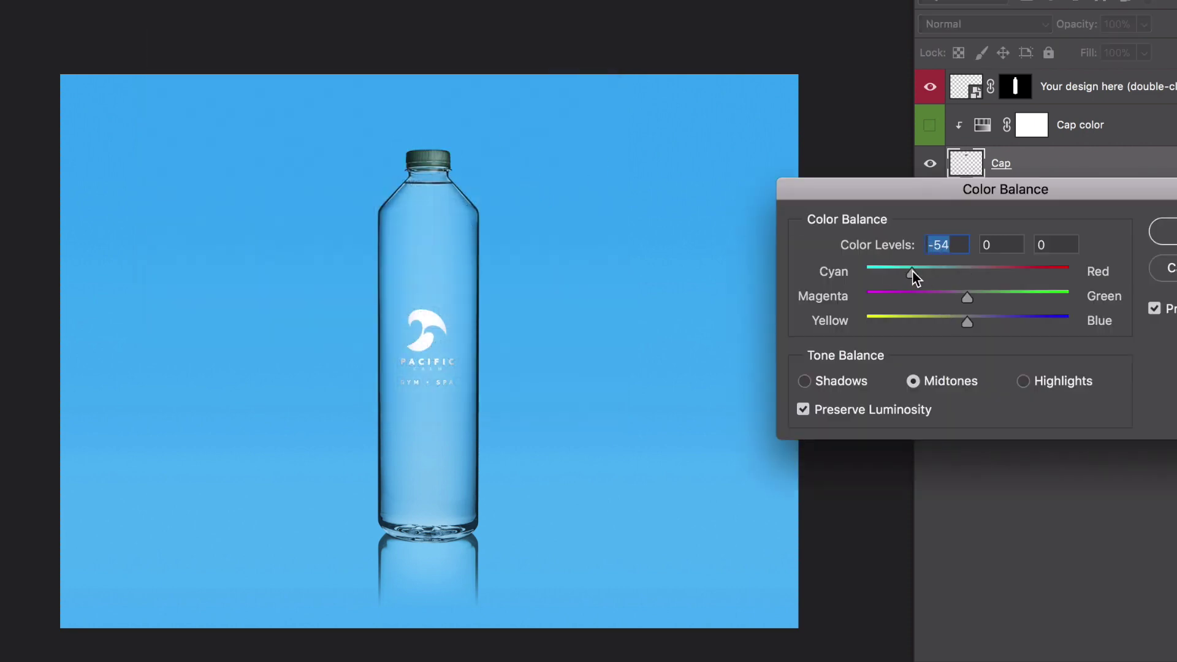
pyautogui.moveTo(1038, 274); pyautogui.dragTo(1047, 274)
pyautogui.moveTo(967, 298); pyautogui.dragTo(861, 292)
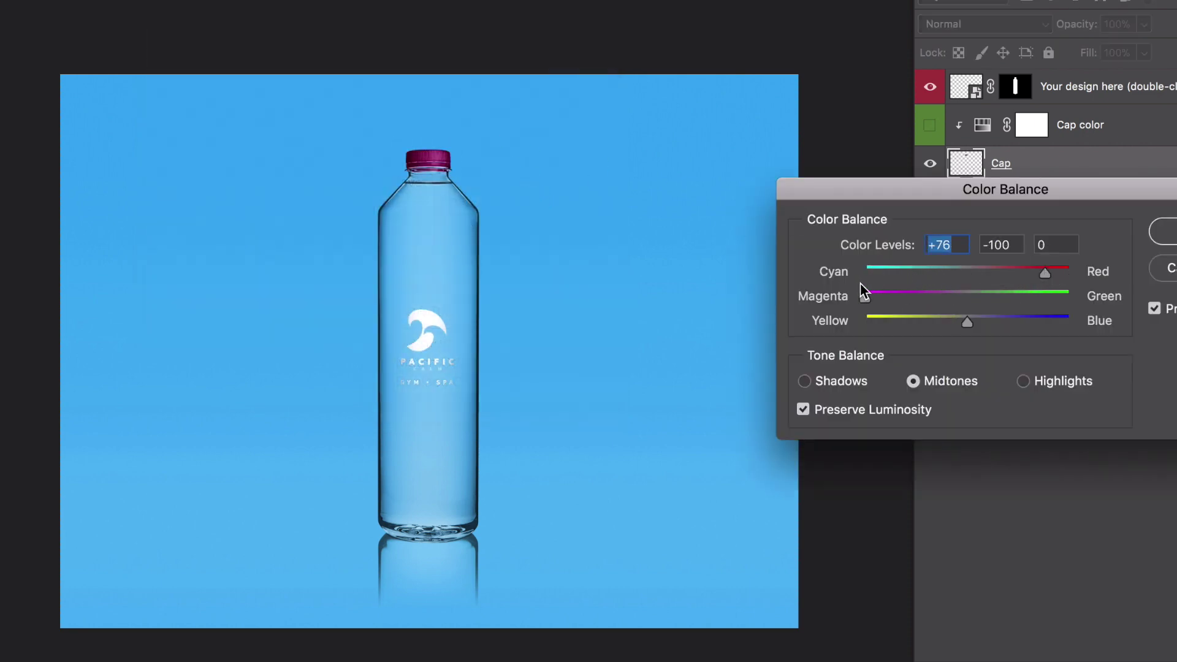
pyautogui.moveTo(966, 322); pyautogui.dragTo(1066, 329)
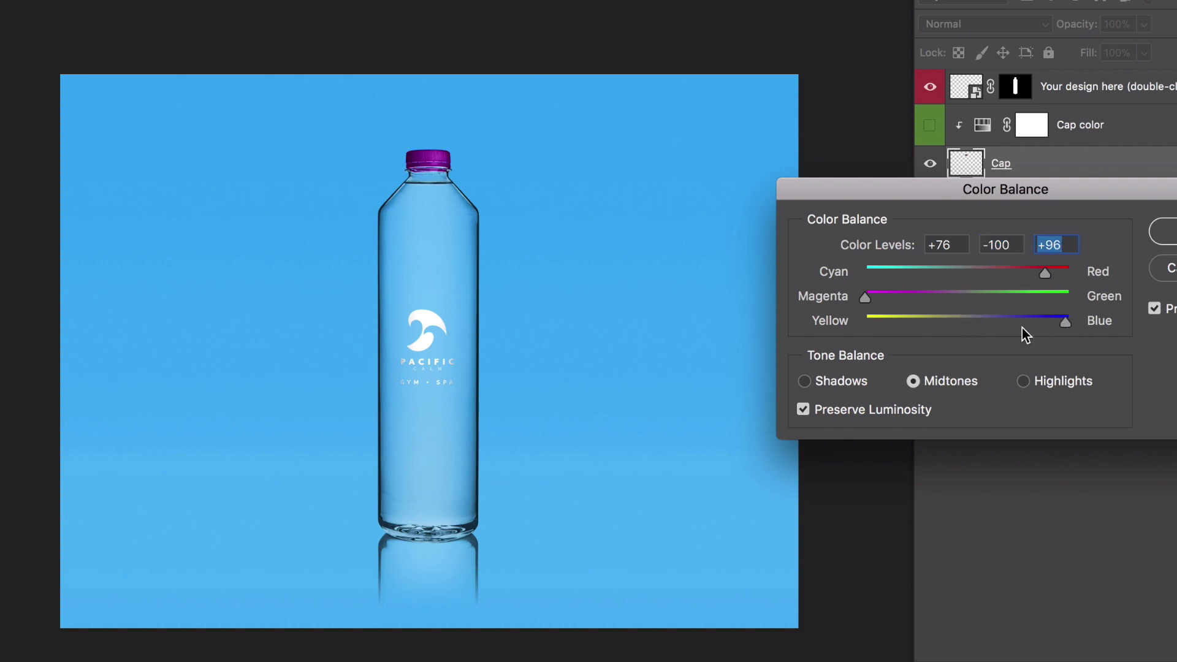
pyautogui.moveTo(913, 319); pyautogui.dragTo(912, 320)
pyautogui.moveTo(992, 292); pyautogui.dragTo(1044, 292)
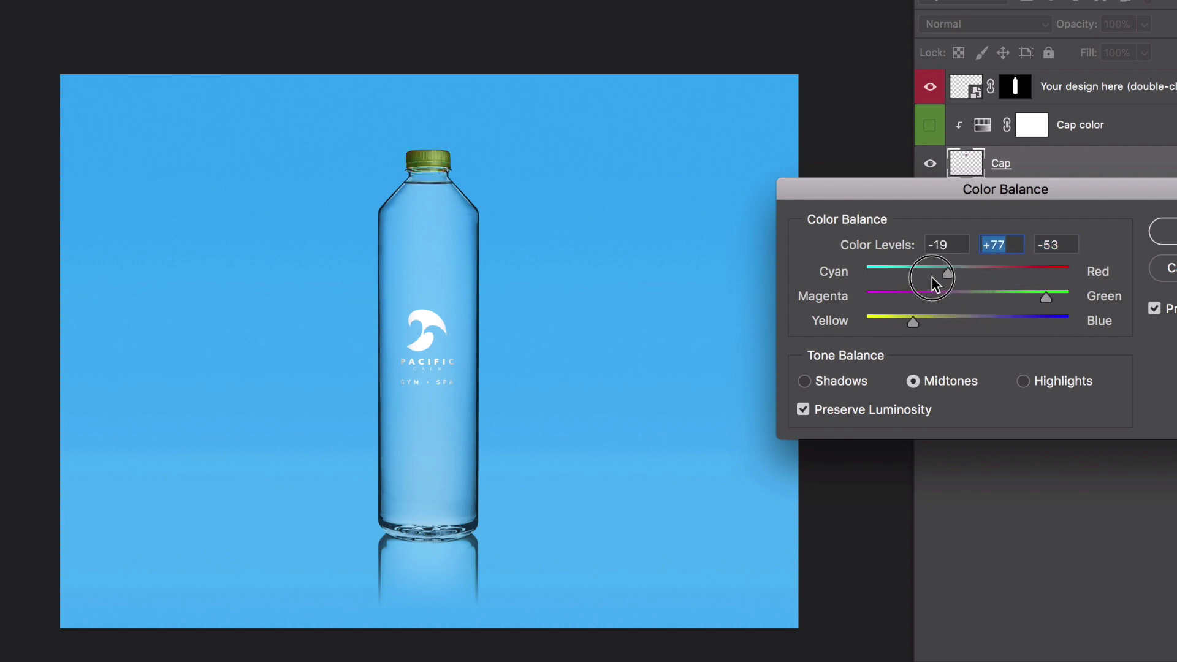
pyautogui.moveTo(943, 277); pyautogui.dragTo(917, 288)
# Shift the cap's highlights toward blue, cyan, red and magenta and its shadows toward yellow, then confirm.
pyautogui.click(1023, 381)
pyautogui.moveTo(967, 322); pyautogui.dragTo(1058, 318)
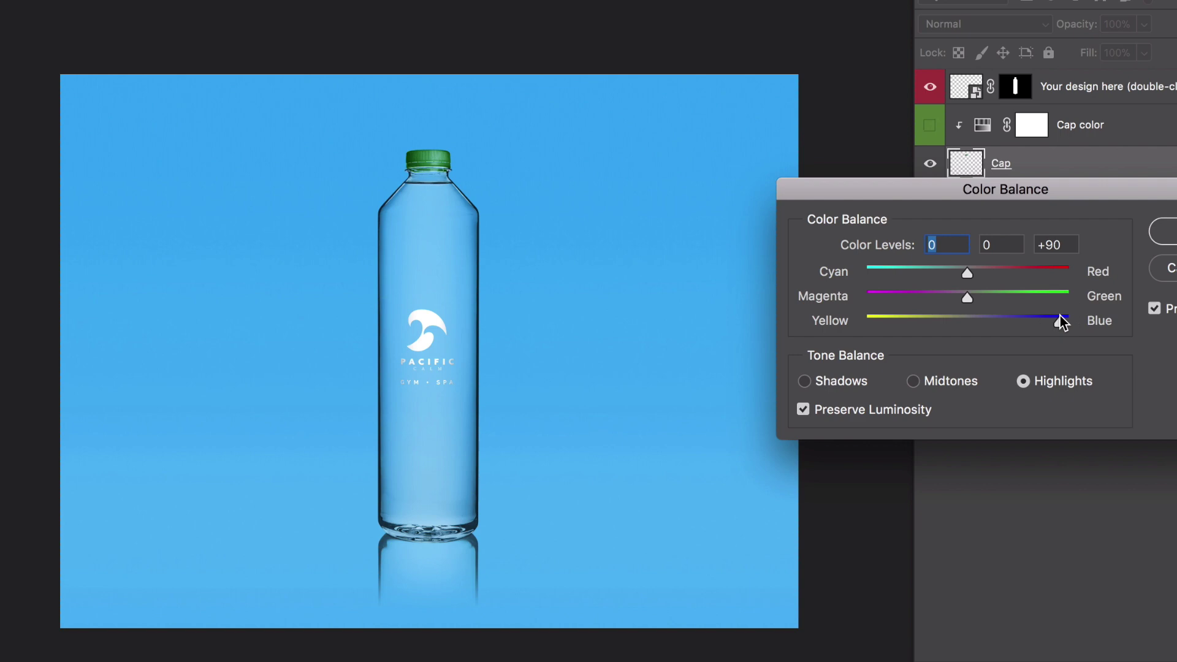
pyautogui.moveTo(966, 274); pyautogui.dragTo(894, 270)
pyautogui.moveTo(1021, 272); pyautogui.dragTo(1037, 272)
pyautogui.moveTo(909, 296); pyautogui.dragTo(894, 325)
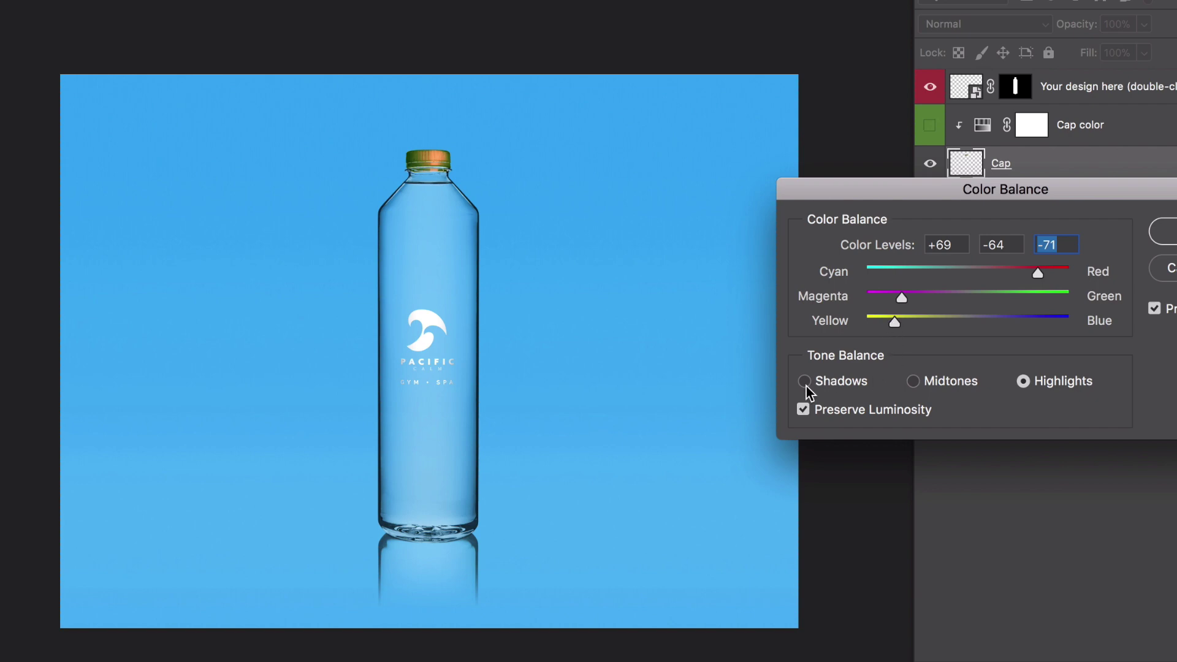
pyautogui.click(804, 381)
pyautogui.click(899, 320)
pyautogui.press('Return')
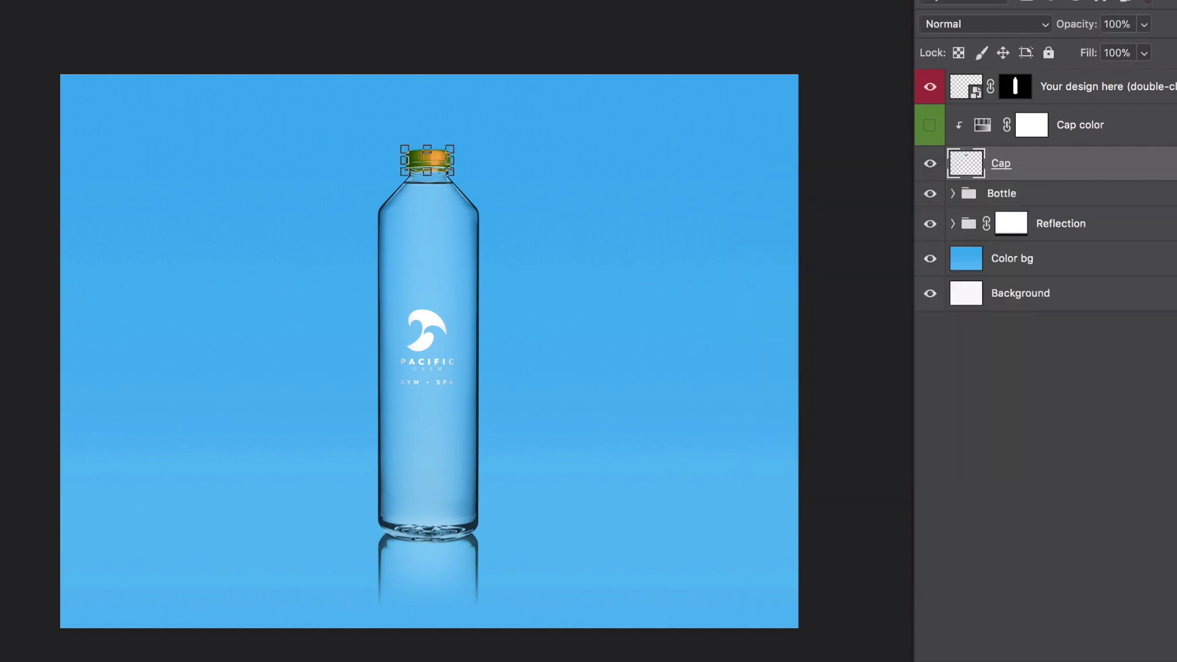
# Desaturate the cap to a neutral grey with Image > Adjustments > Desaturate.
pyautogui.click(168, 0)
pyautogui.moveTo(258, 0)
pyautogui.click(433, 342)
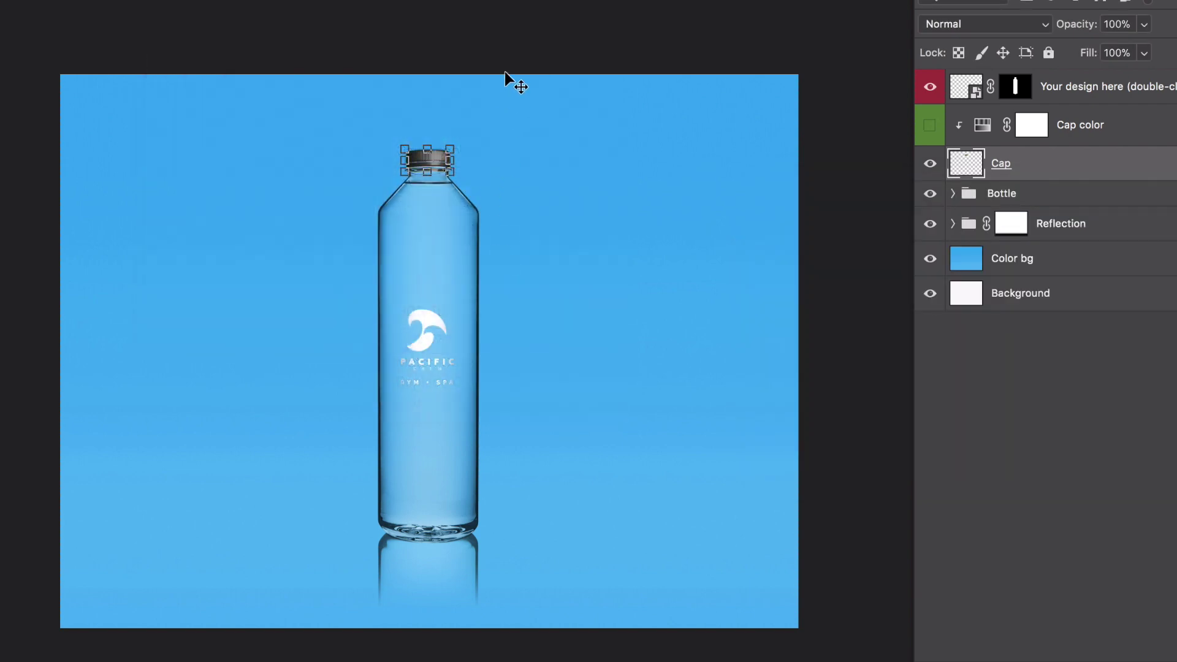
# Give the Color bg layer a dark maroon Color Overlay layer style.
pyautogui.click(632, 381)
pyautogui.doubleClick(961, 259)
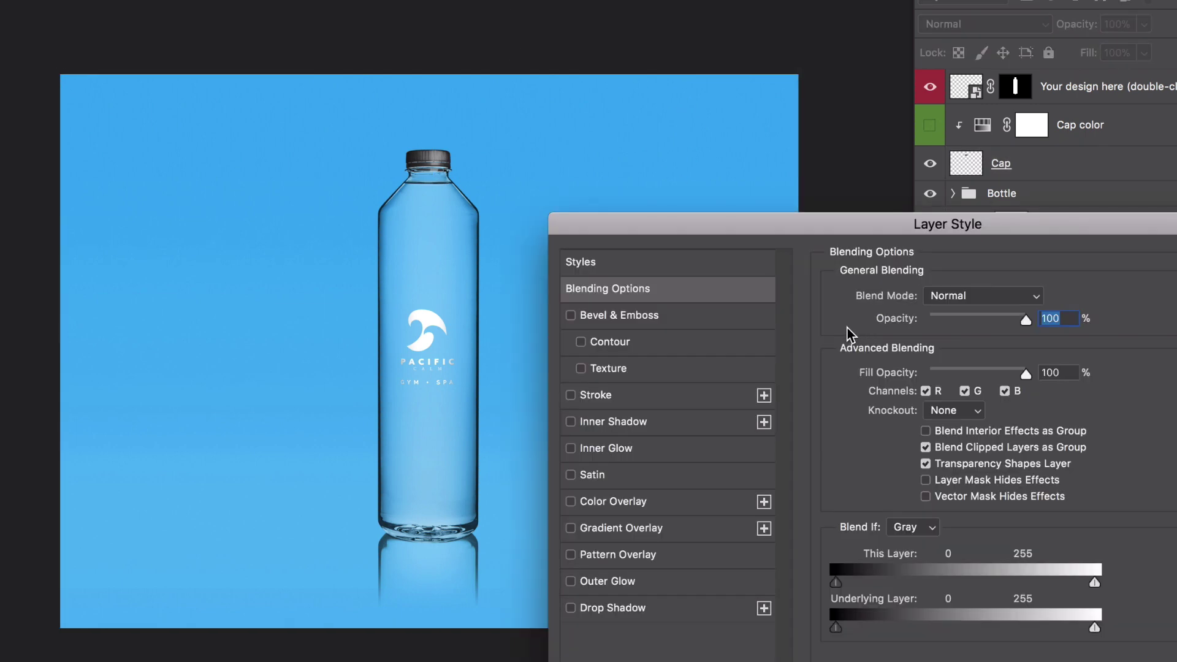
pyautogui.click(607, 502)
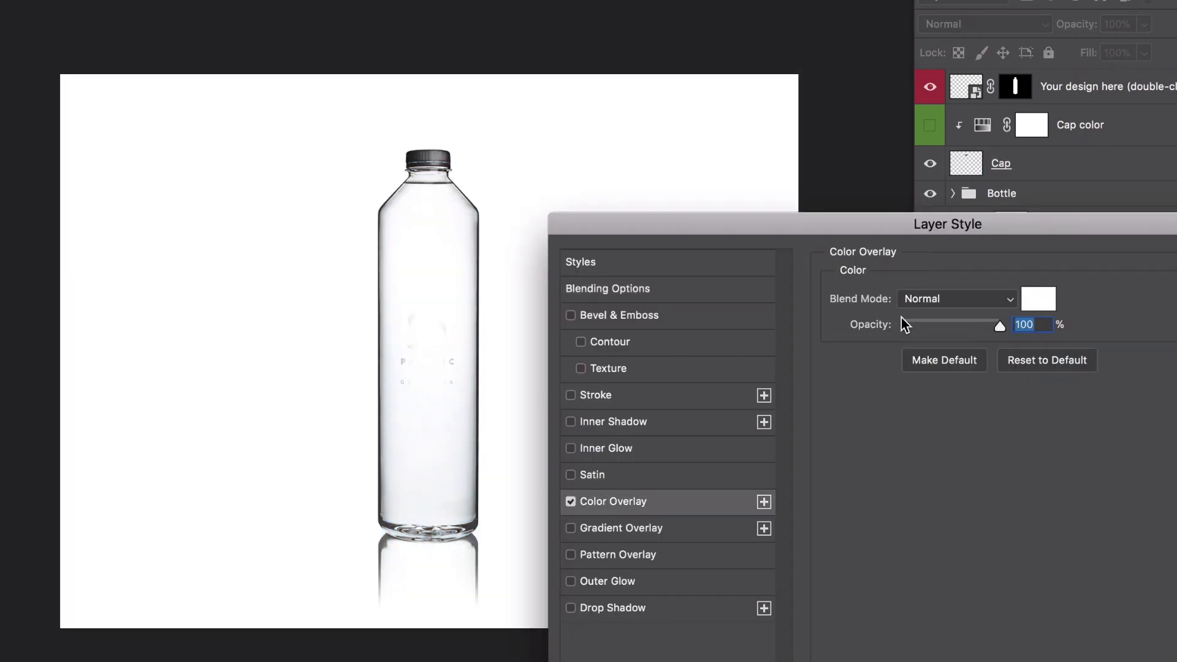
pyautogui.click(1031, 314)
pyautogui.click(836, 460)
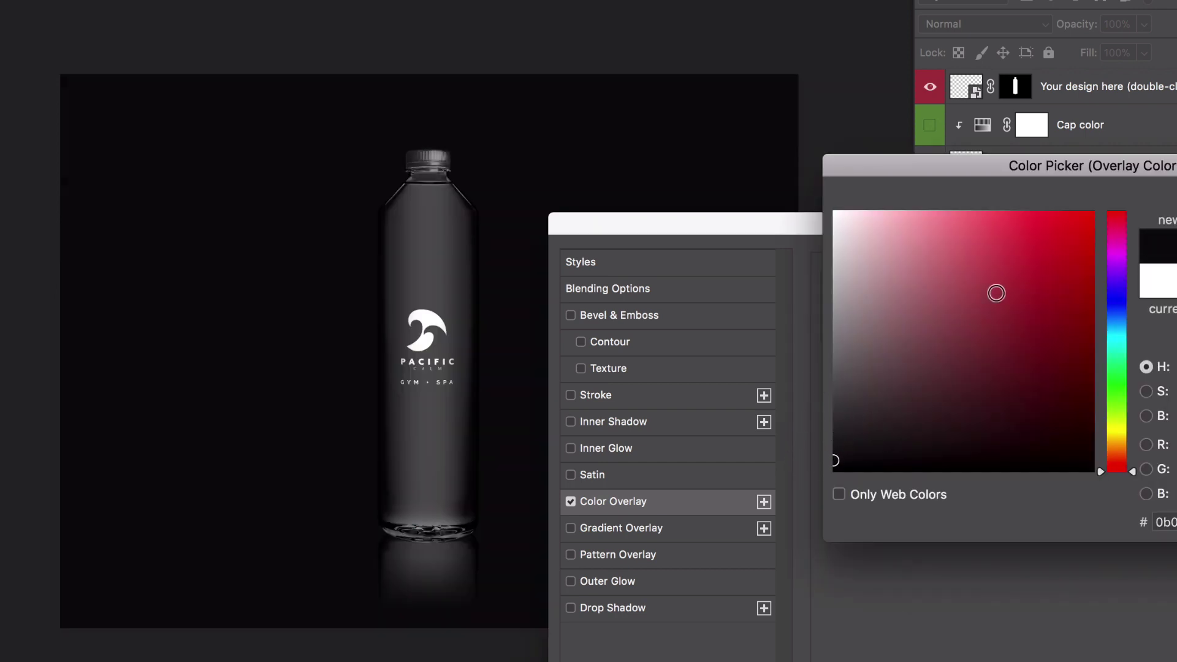
pyautogui.click(852, 418)
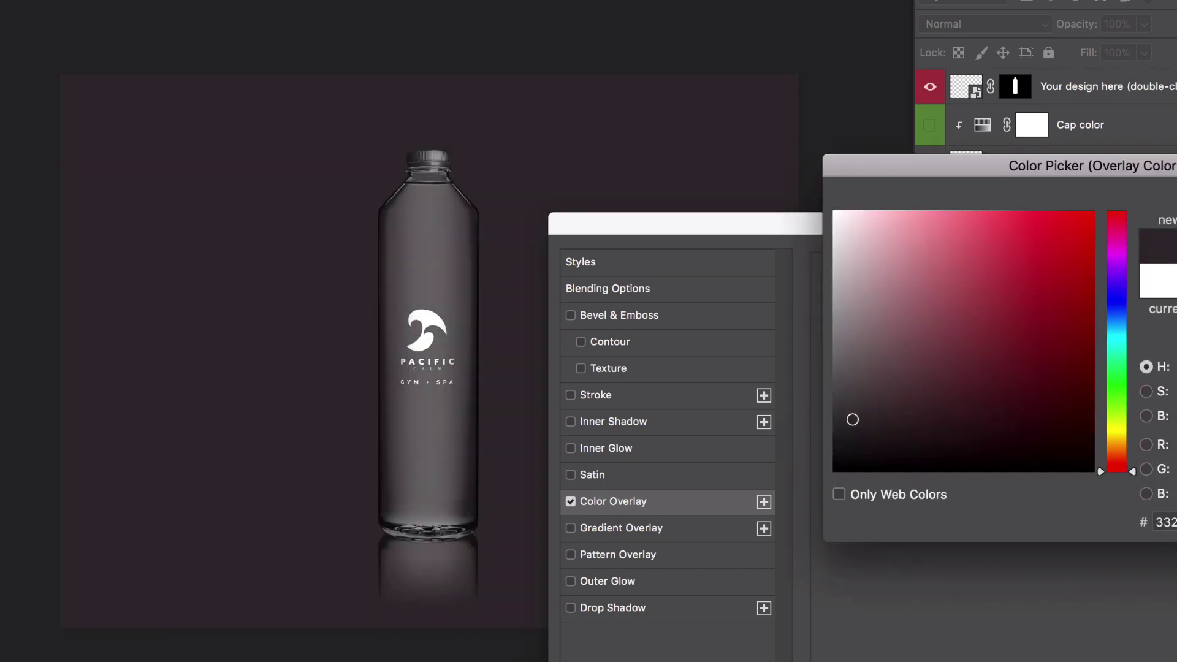
pyautogui.press('Return')
pyautogui.press('Return')
pyautogui.click(868, 228)
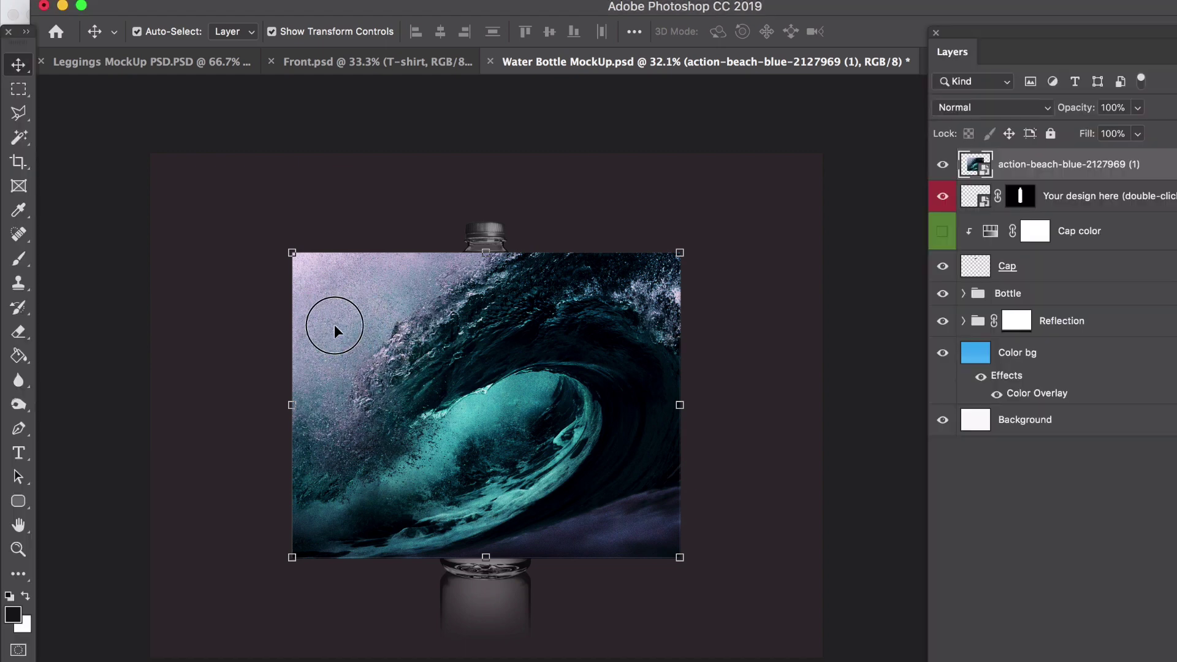
# Scale the wave photo to about 174% to fill the canvas and move its layer just above Color bg.
pyautogui.moveTo(433, 347); pyautogui.dragTo(289, 244)
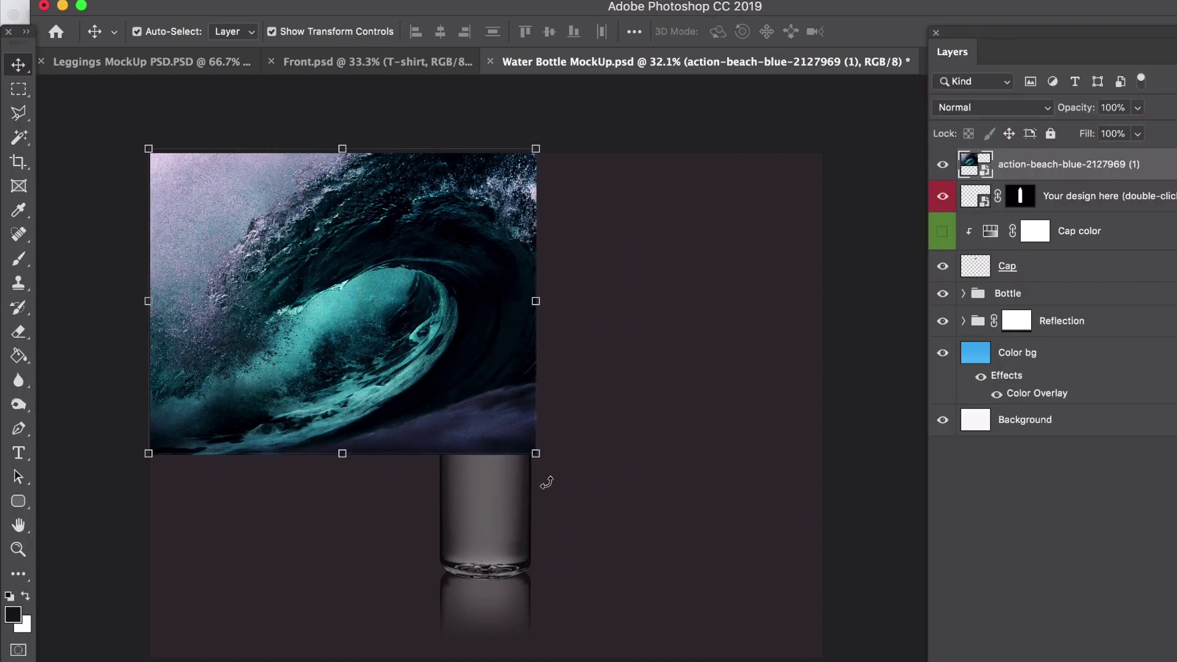
pyautogui.moveTo(535, 454); pyautogui.dragTo(838, 659)
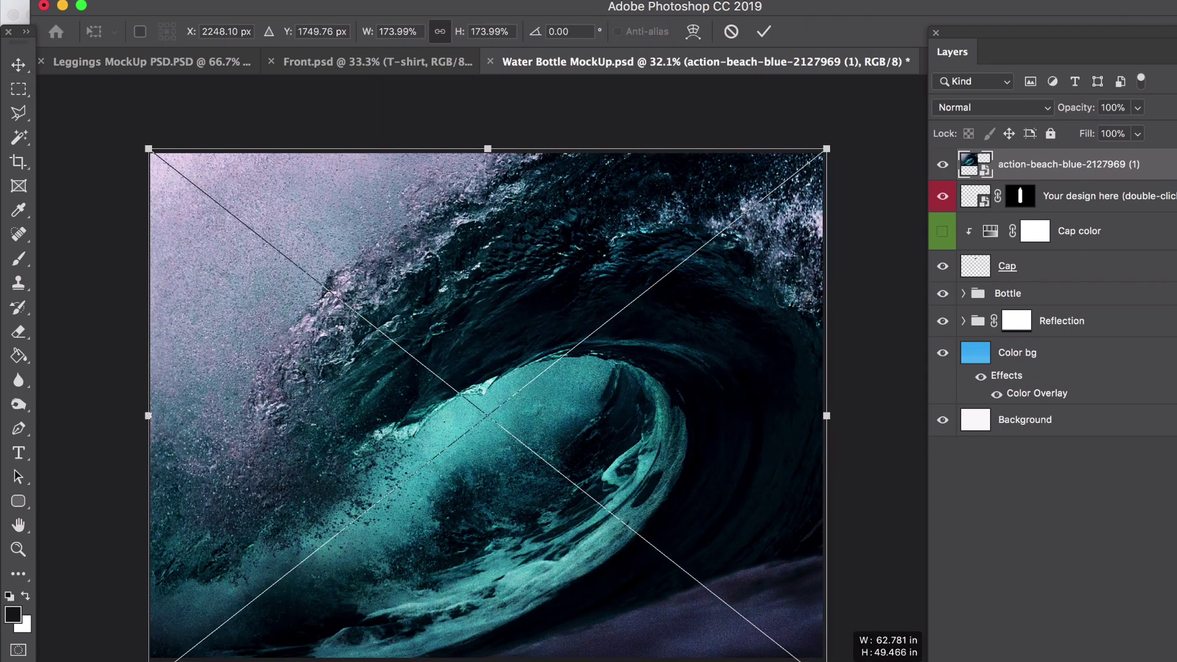
pyautogui.press('Return')
pyautogui.moveTo(1043, 162); pyautogui.dragTo(1019, 341)
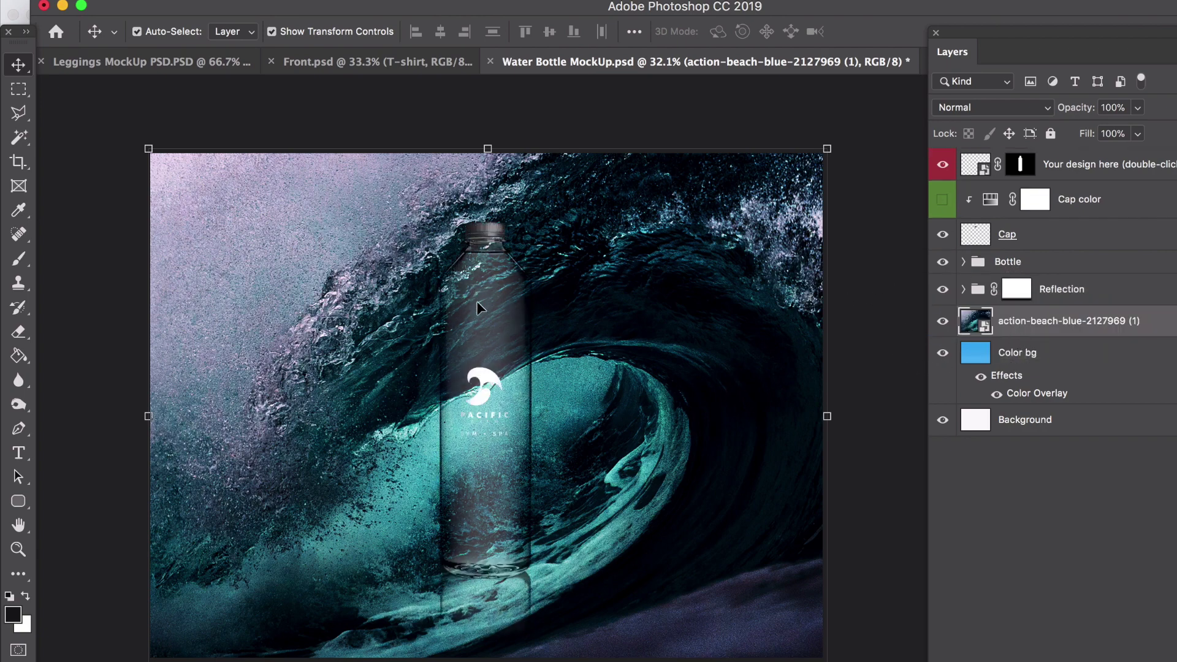
pyautogui.click(478, 331)
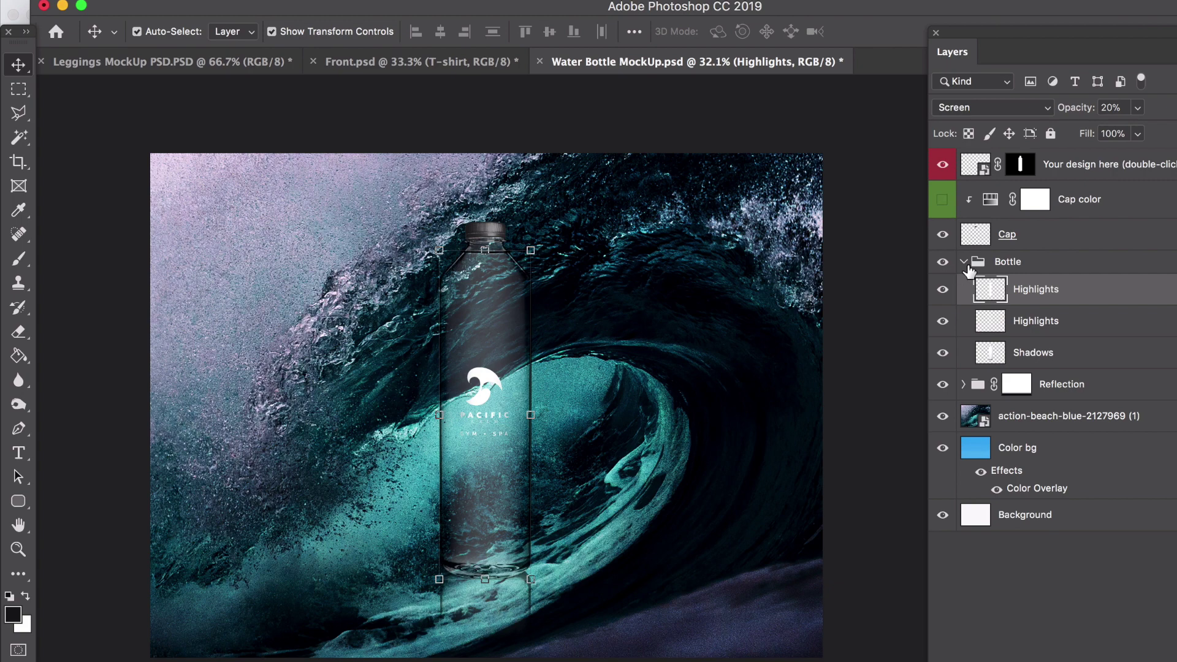
pyautogui.click(944, 265)
pyautogui.click(944, 264)
pyautogui.click(1029, 264)
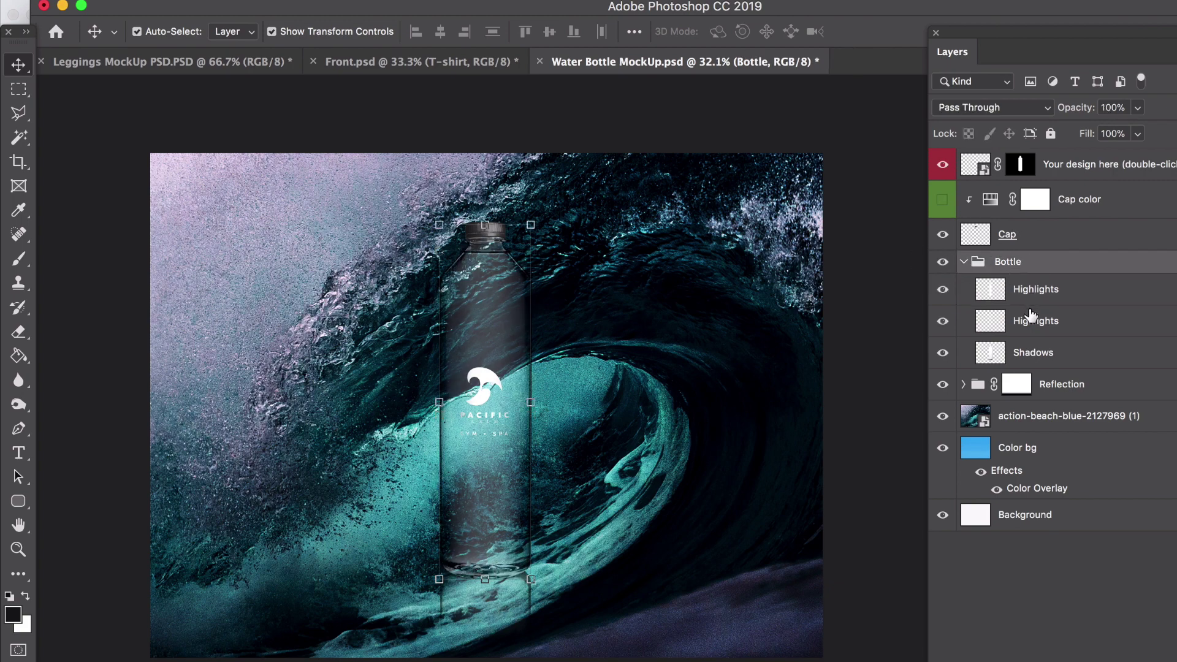
pyautogui.click(1033, 331)
pyautogui.click(1034, 302)
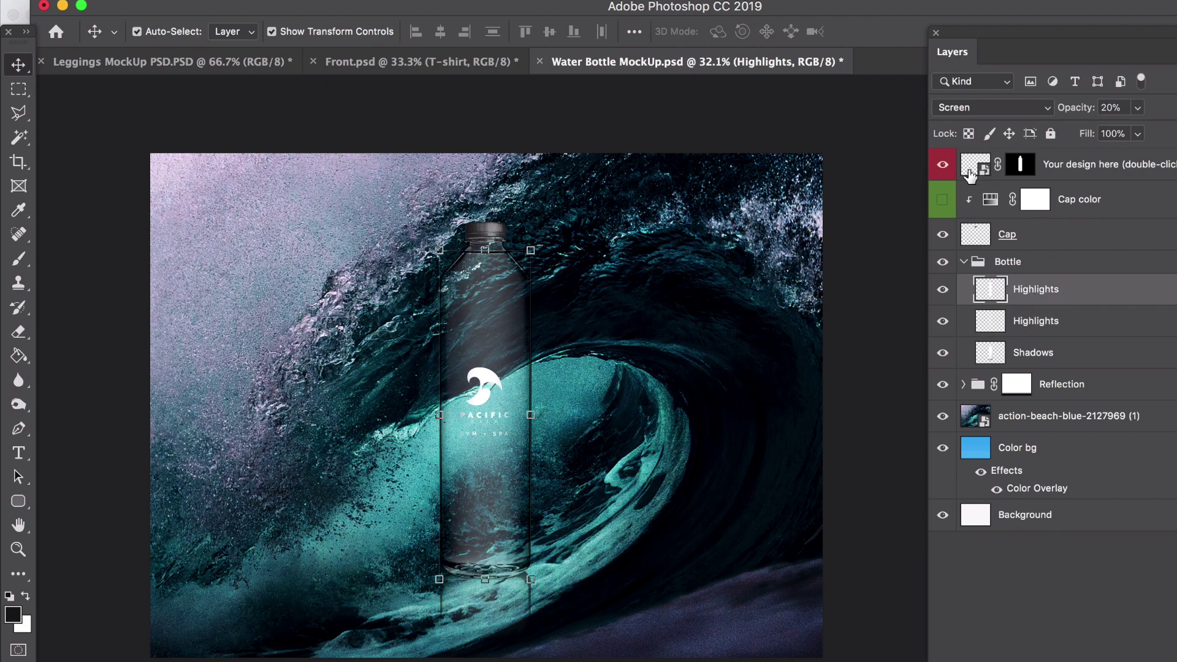
pyautogui.click(973, 107)
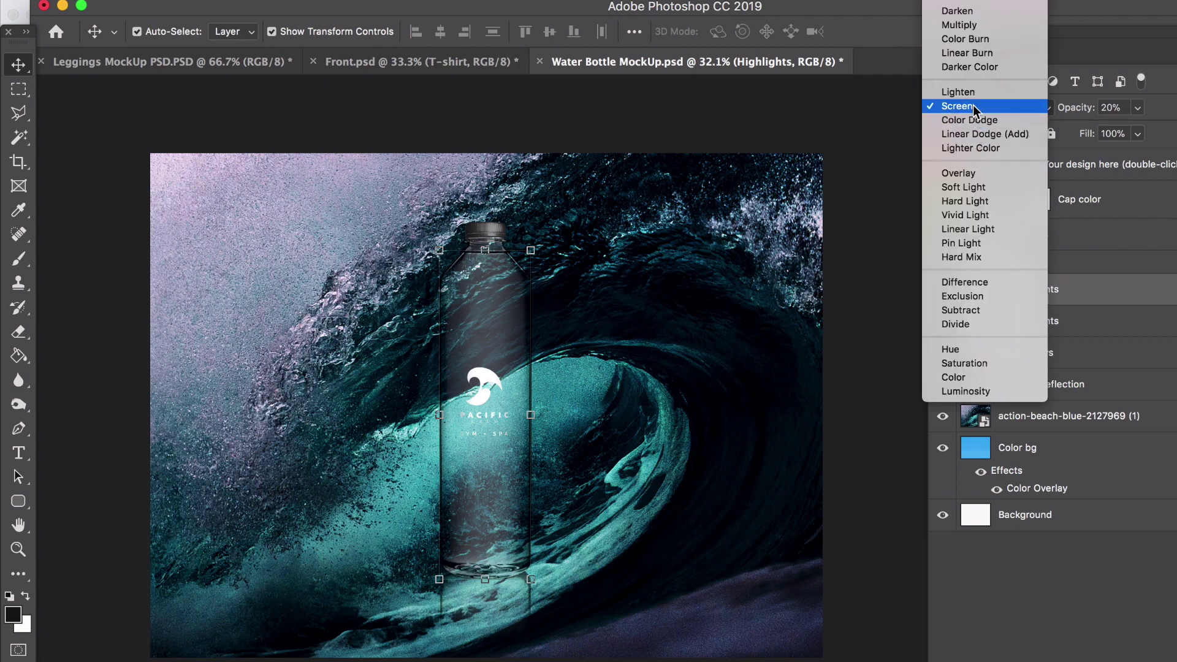
pyautogui.click(973, 106)
pyautogui.click(1131, 589)
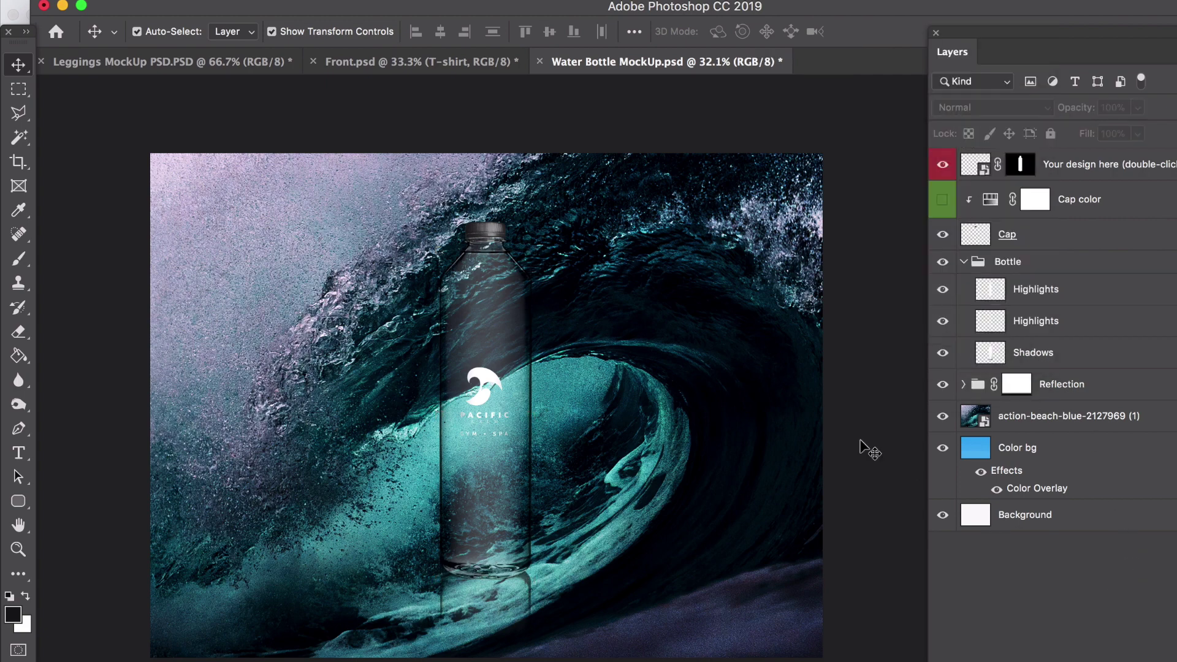
pyautogui.click(755, 328)
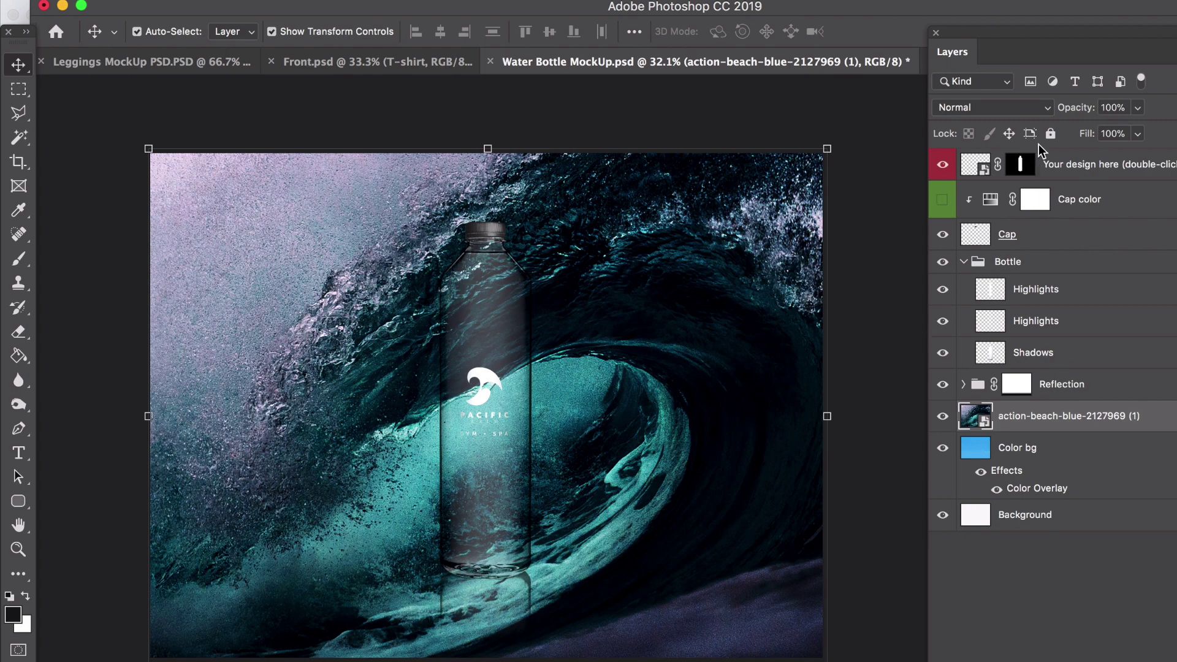
# Desaturate the wave photo and blend it in Overlay mode at 57% opacity.
pyautogui.click(1012, 108)
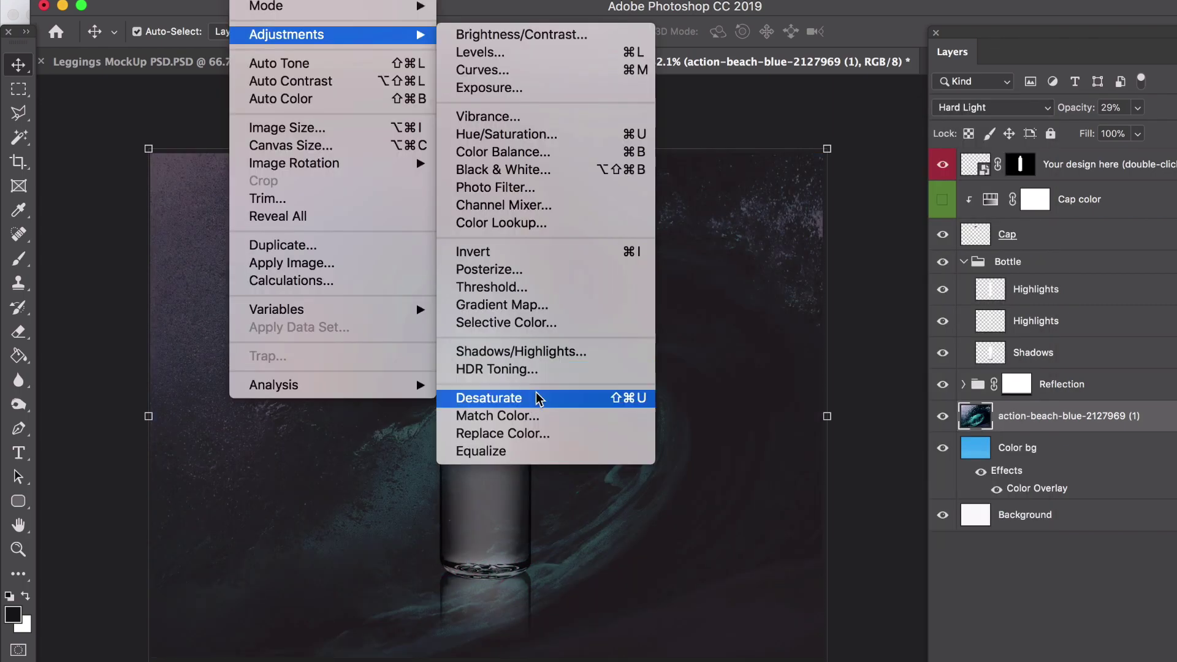
pyautogui.click(538, 396)
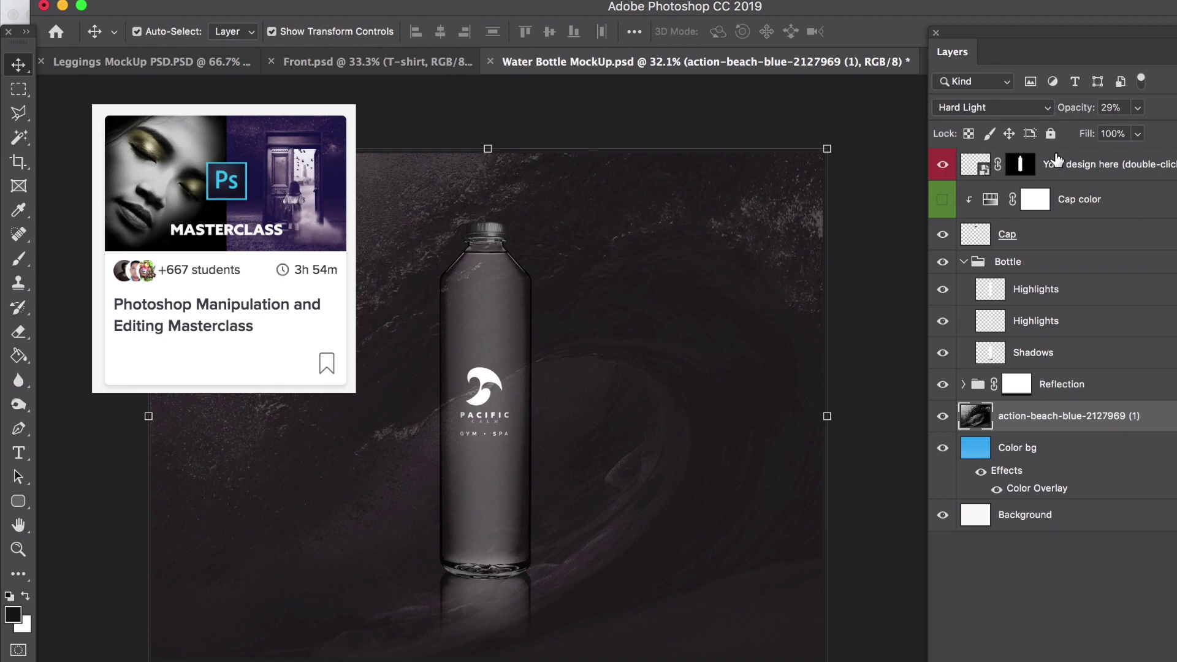
pyautogui.click(1138, 108)
pyautogui.moveTo(1134, 131); pyautogui.dragTo(1160, 131)
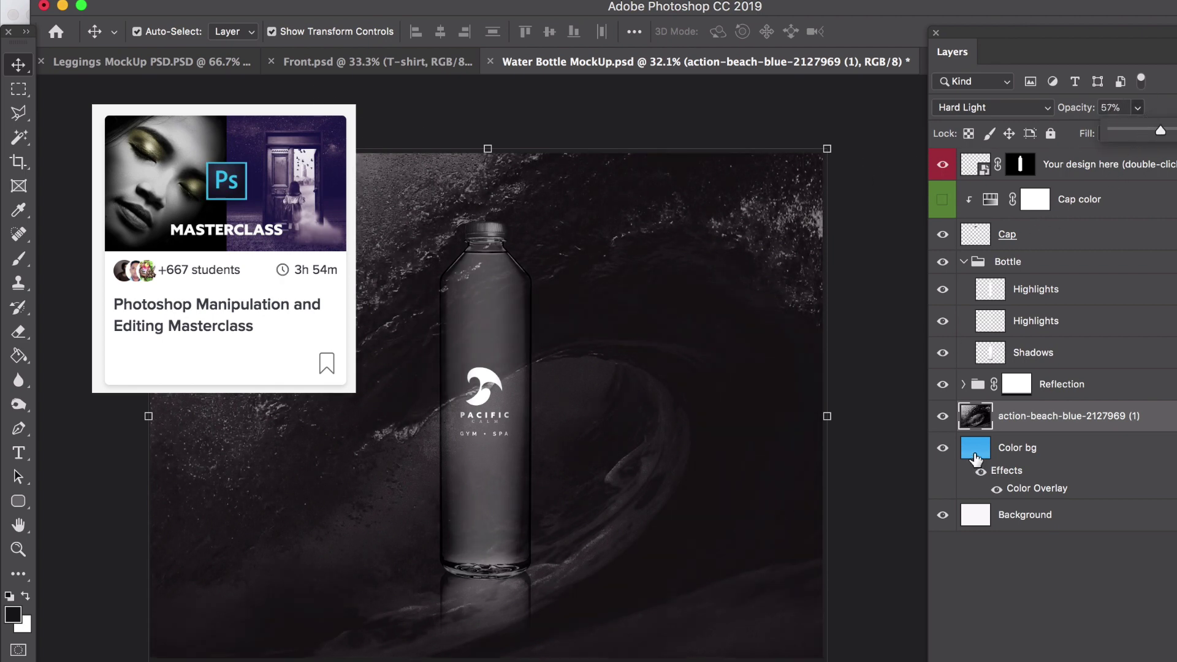
pyautogui.click(991, 107)
pyautogui.click(971, 65)
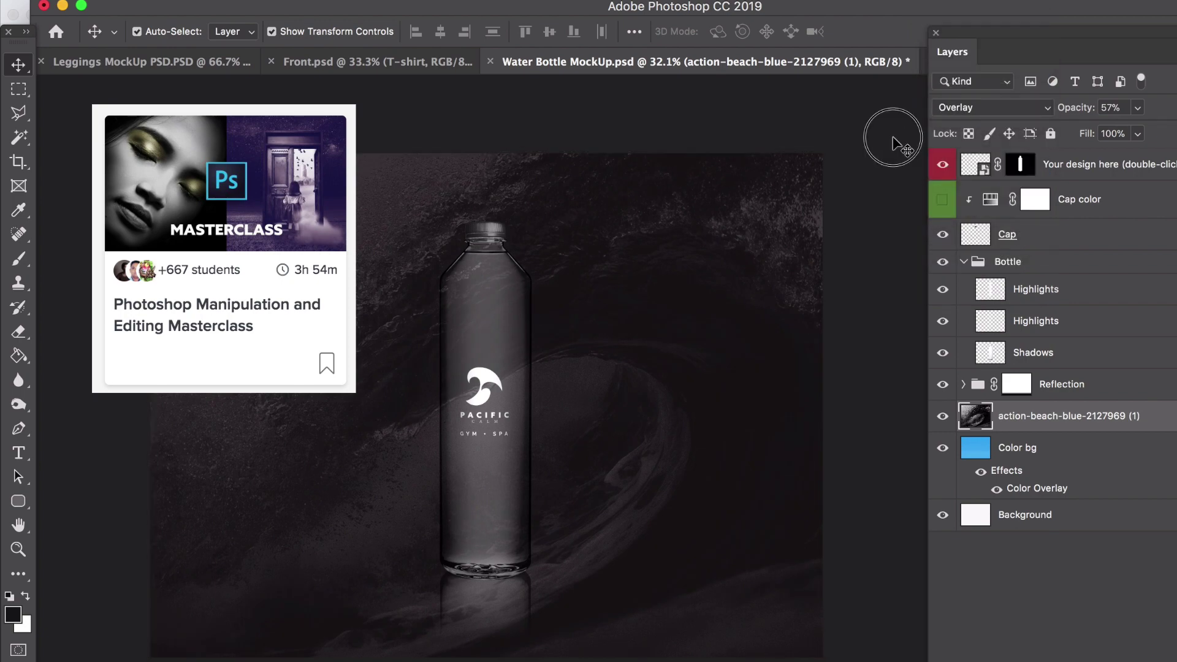
pyautogui.click(893, 139)
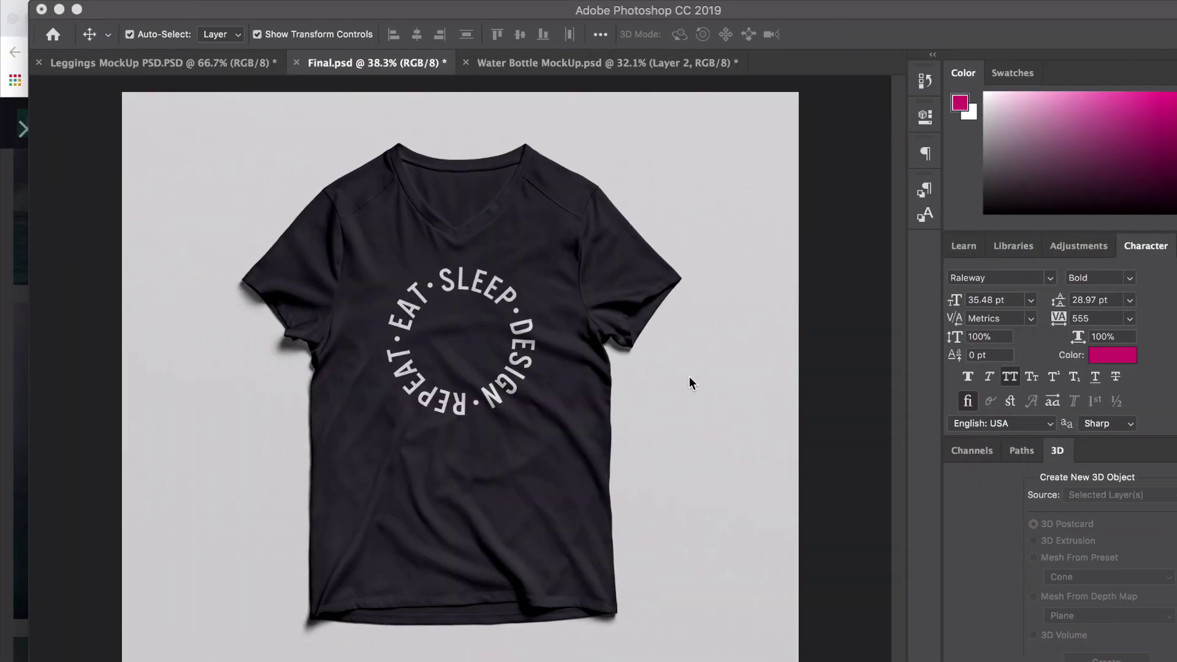
# Open the T-shirt's 'Your design here' smart object, hide the EAT SLEEP placeholder, and switch to Illustrator.
pyautogui.click(681, 356)
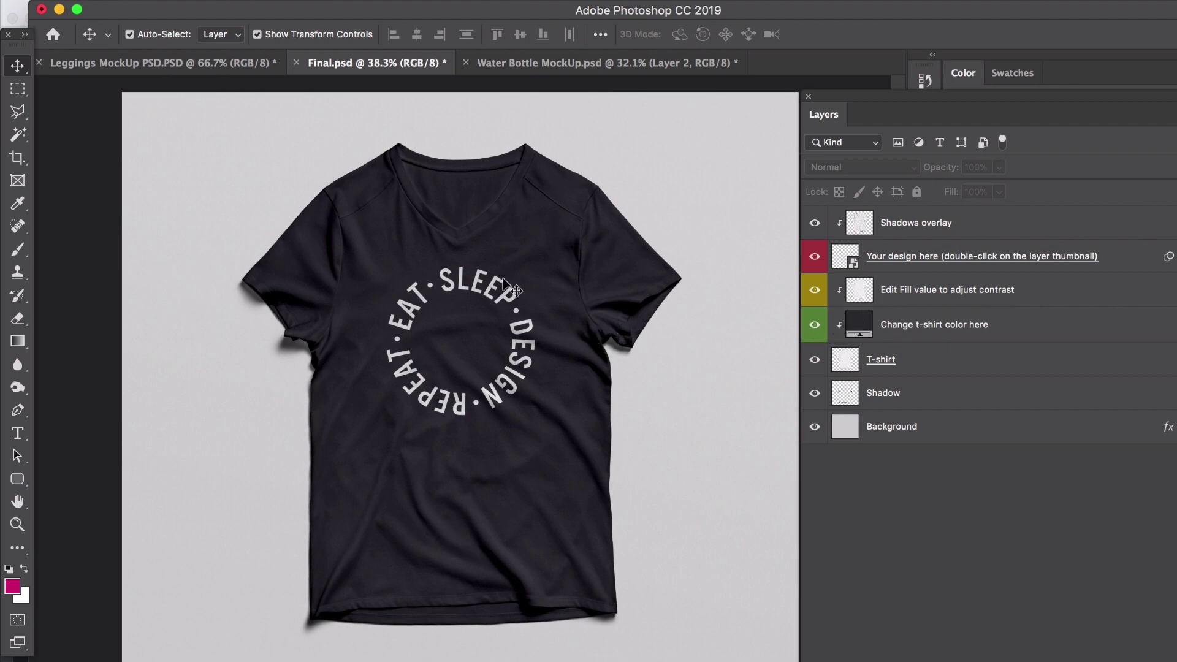
pyautogui.click(499, 292)
pyautogui.click(832, 272)
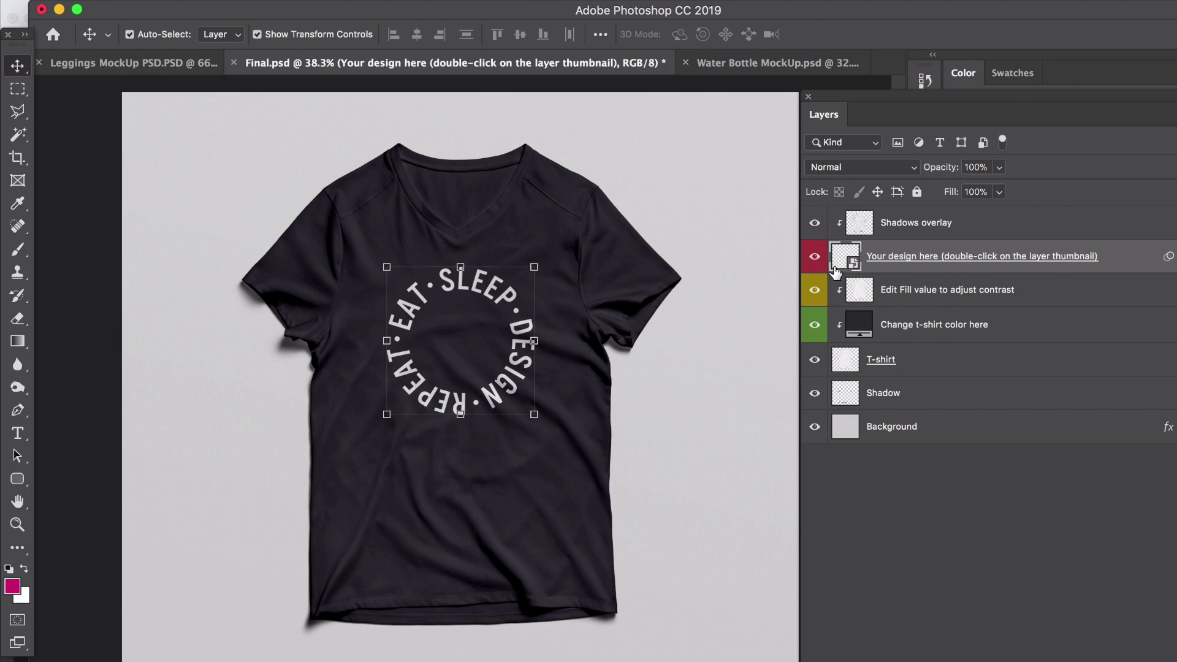
pyautogui.doubleClick(846, 260)
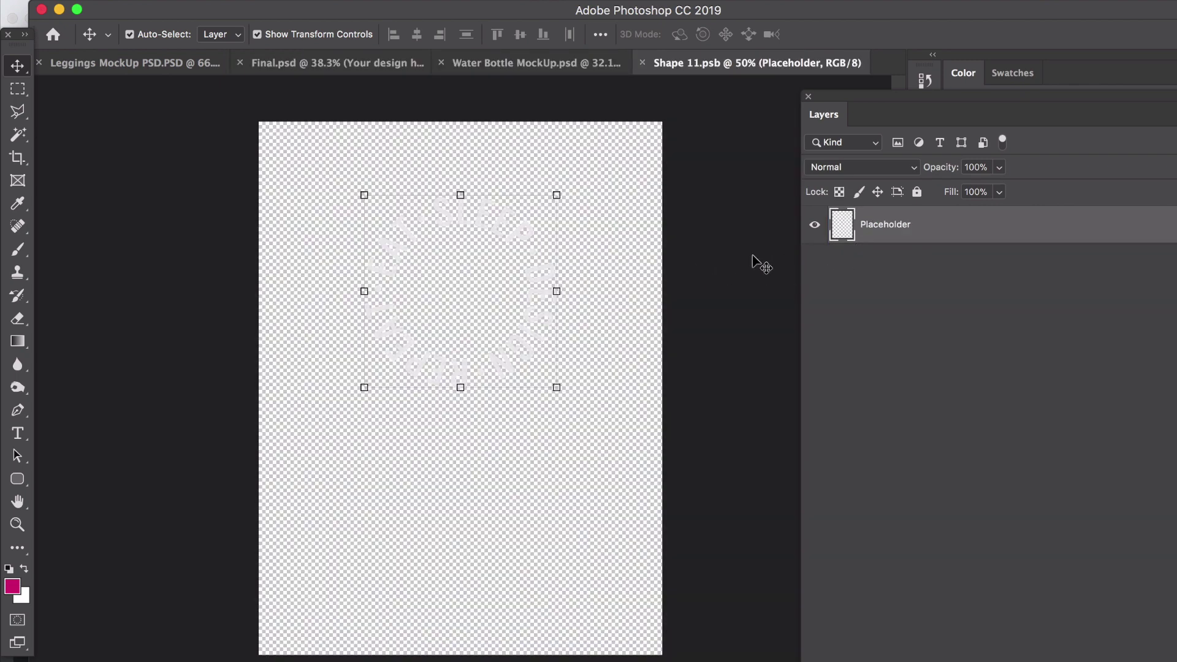
pyautogui.click(814, 224)
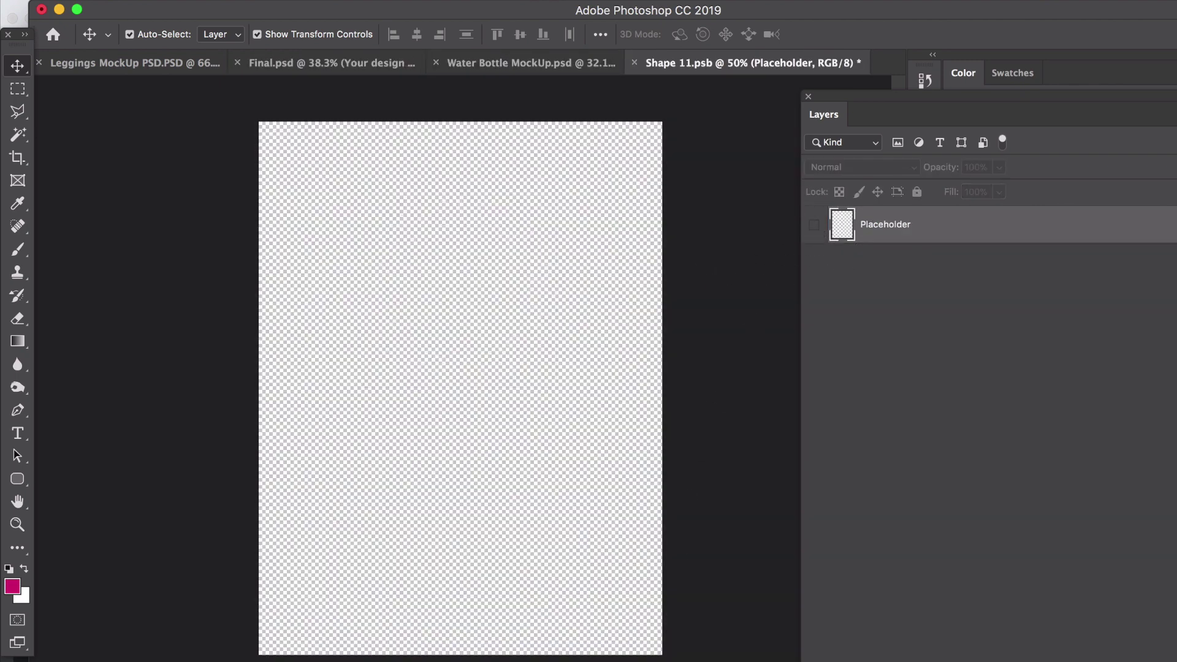
pyautogui.press('super+Tab')
pyautogui.click(472, 321)
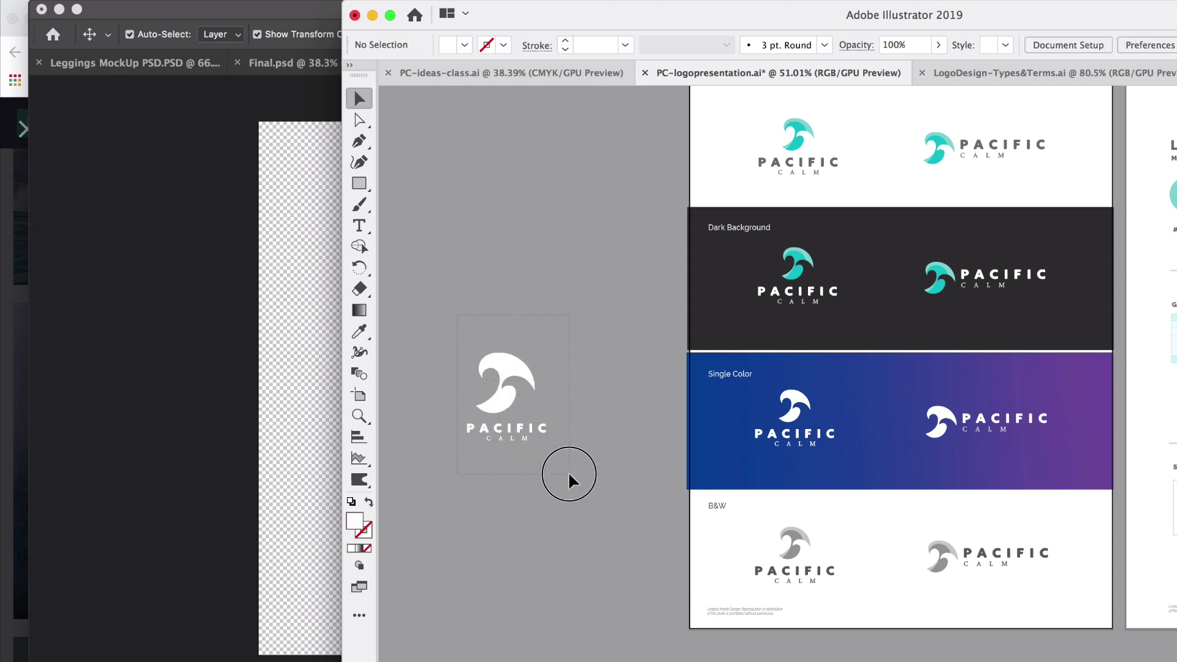
# Select the white Pacific Calm logo in Illustrator and drag it onto the Shape 11.psb canvas.
pyautogui.moveTo(569, 474); pyautogui.dragTo(569, 473)
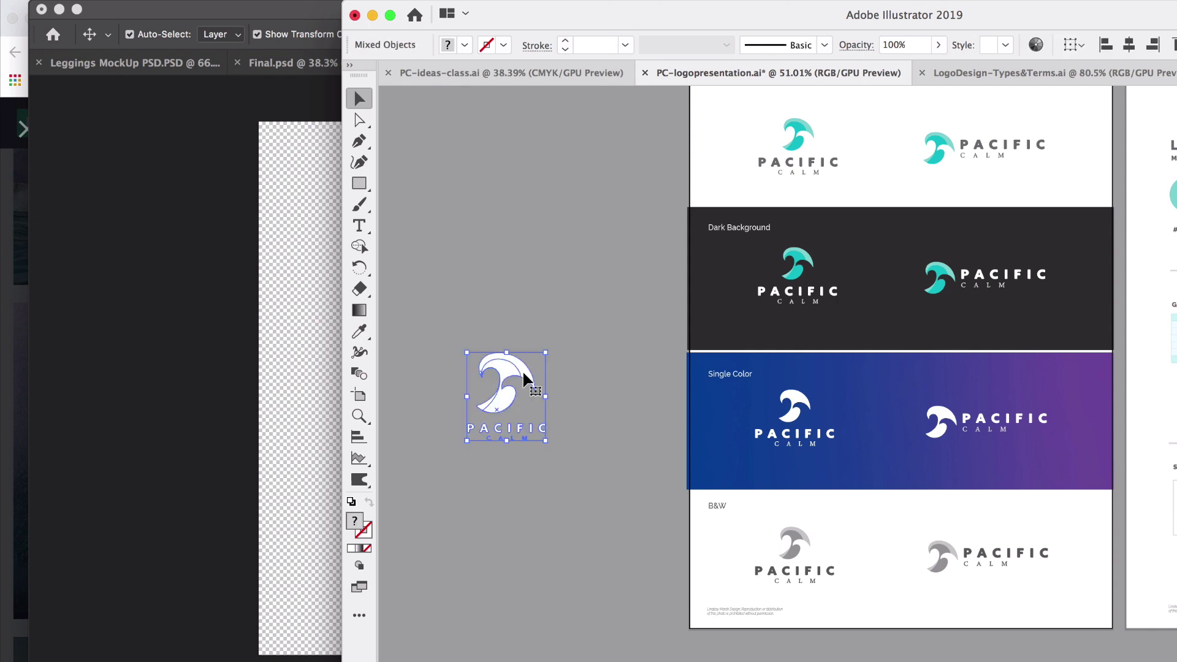
pyautogui.moveTo(509, 365); pyautogui.dragTo(464, 324)
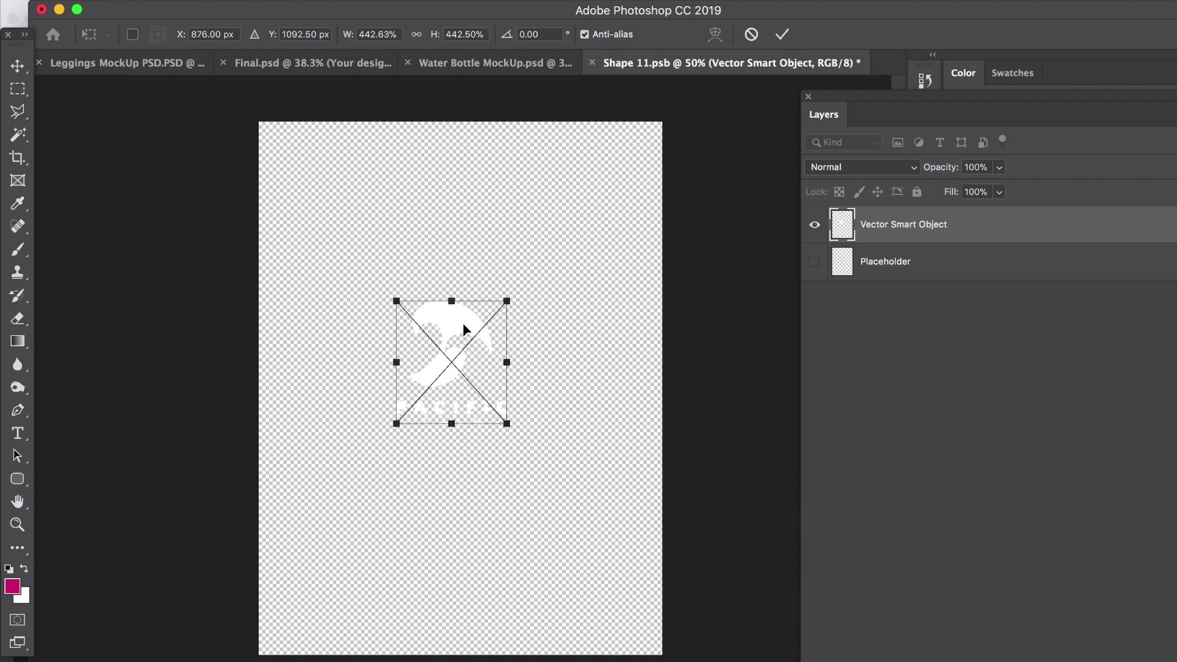
# Commit the placed logo, then close and save Shape 11.psb, dismissing the update error.
pyautogui.press('Return')
pyautogui.click(592, 64)
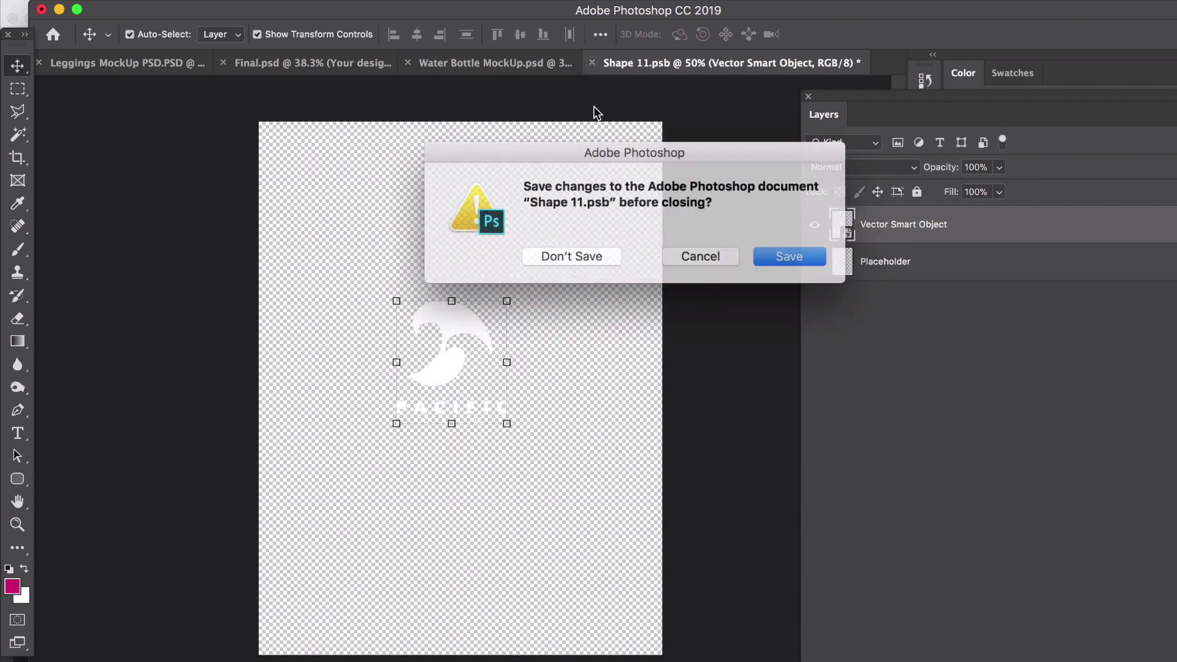
pyautogui.click(781, 257)
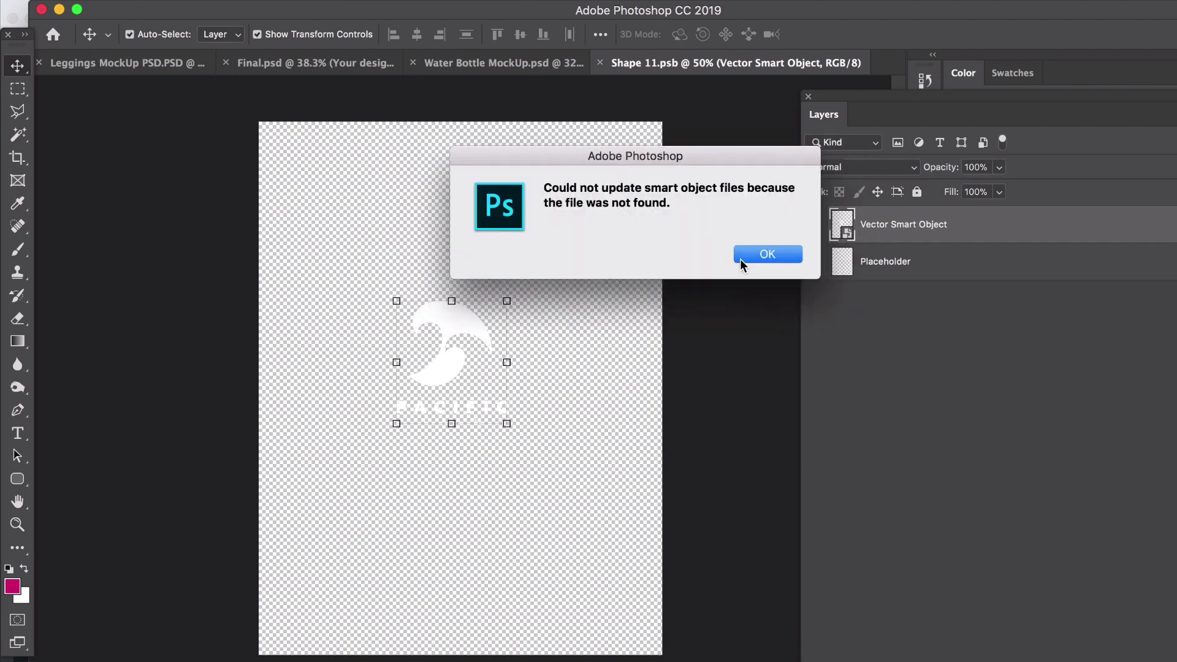
pyautogui.click(762, 253)
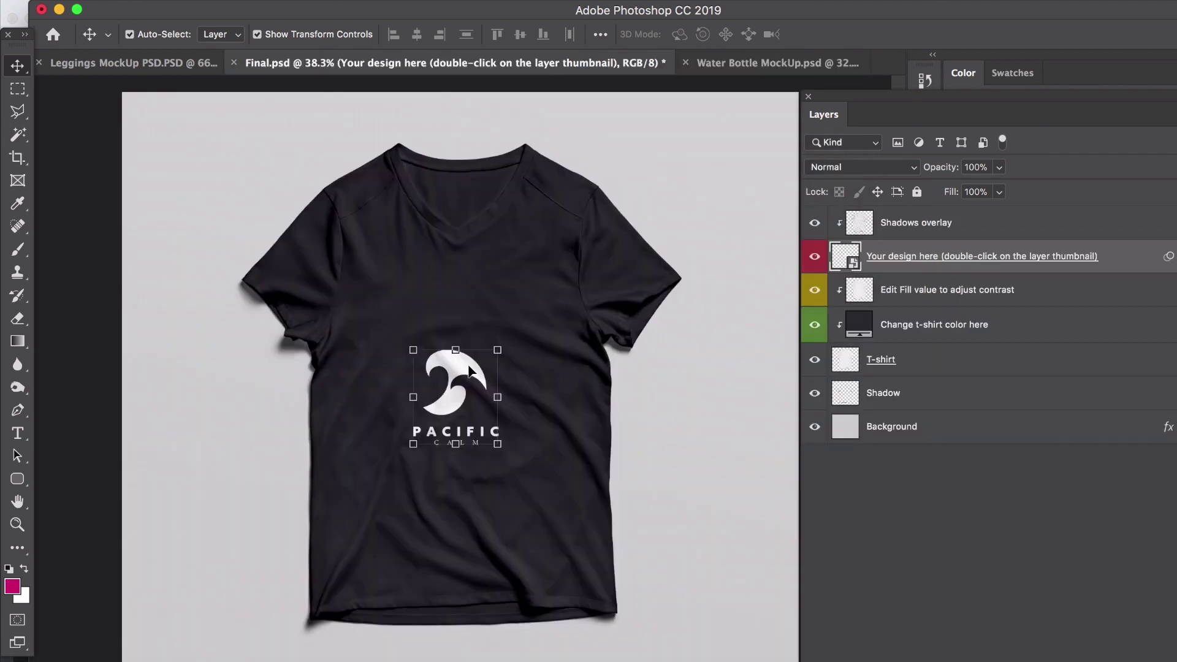
# Select the 'Your design here' layer, disable Auto-Select, and move the logo higher on the chest.
pyautogui.click(469, 371)
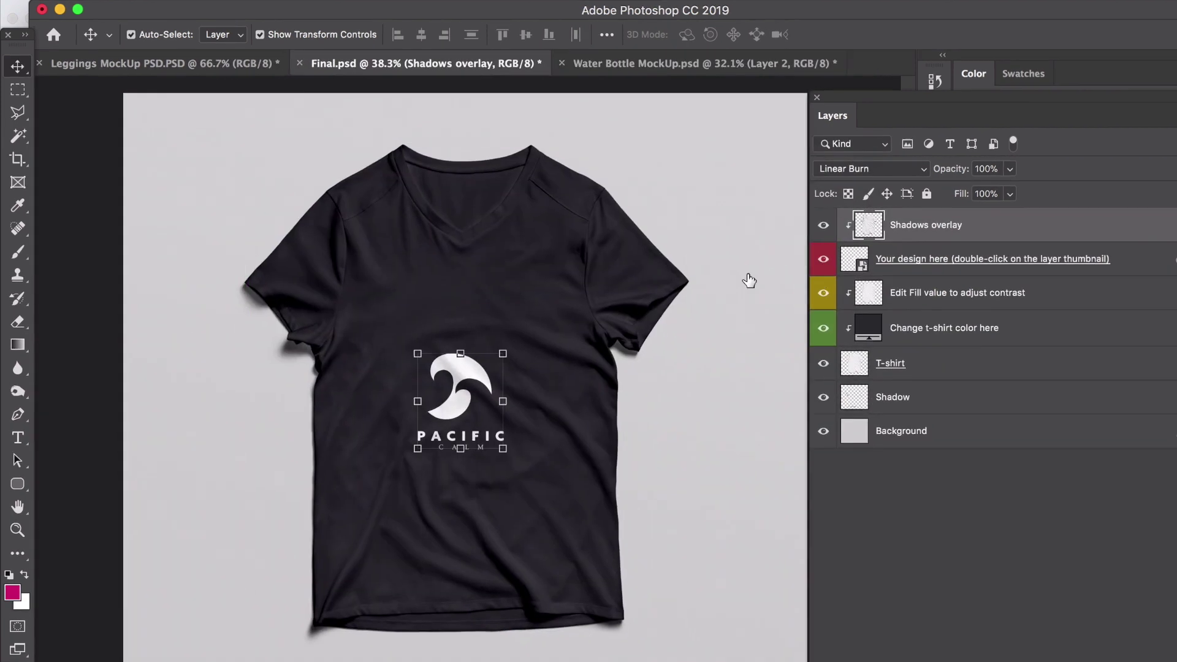
pyautogui.click(834, 262)
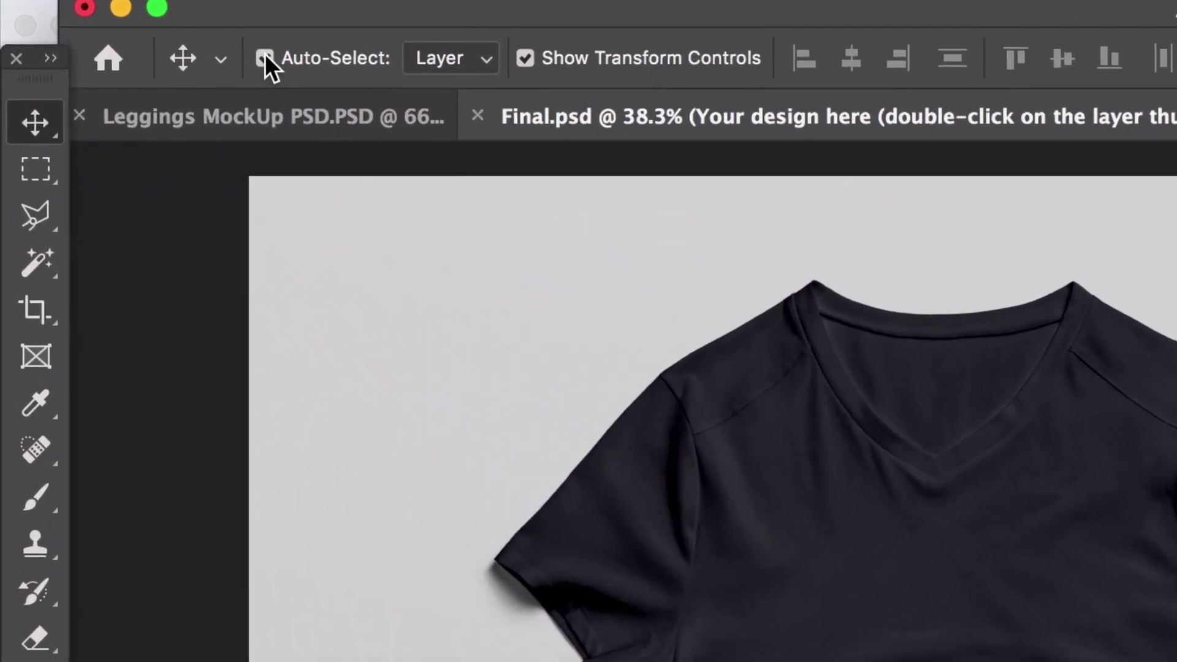
pyautogui.click(265, 58)
pyautogui.moveTo(536, 478); pyautogui.dragTo(553, 344)
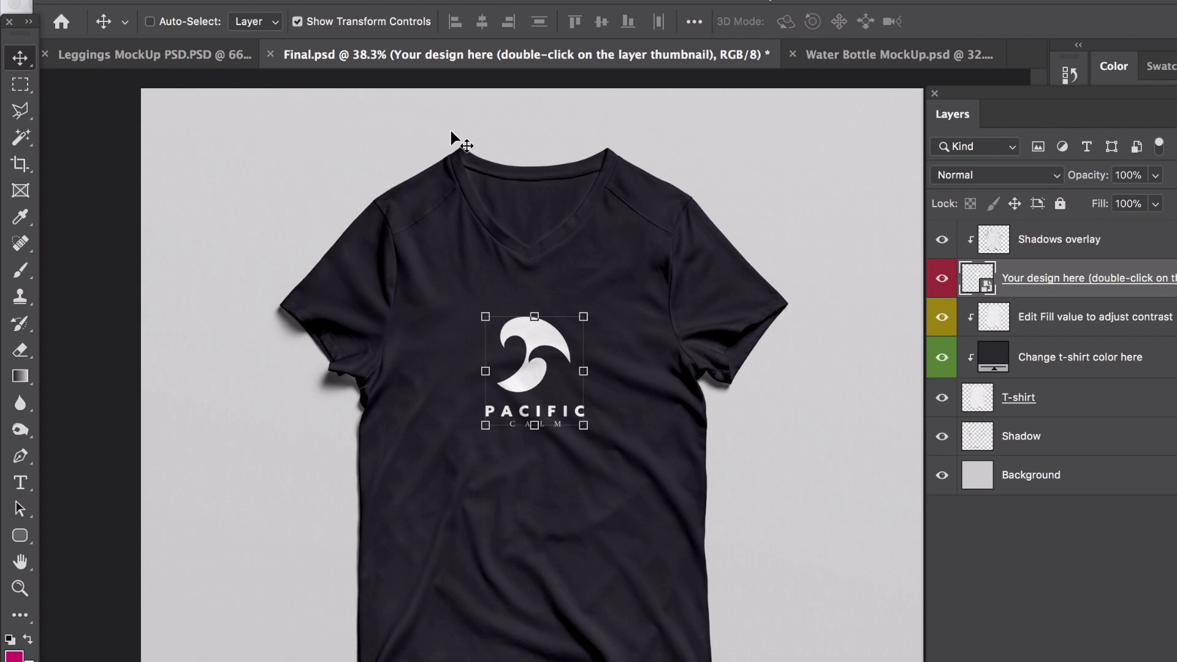
# Change the 'Change t-shirt color here' fill to a deep navy blue.
pyautogui.doubleClick(993, 356)
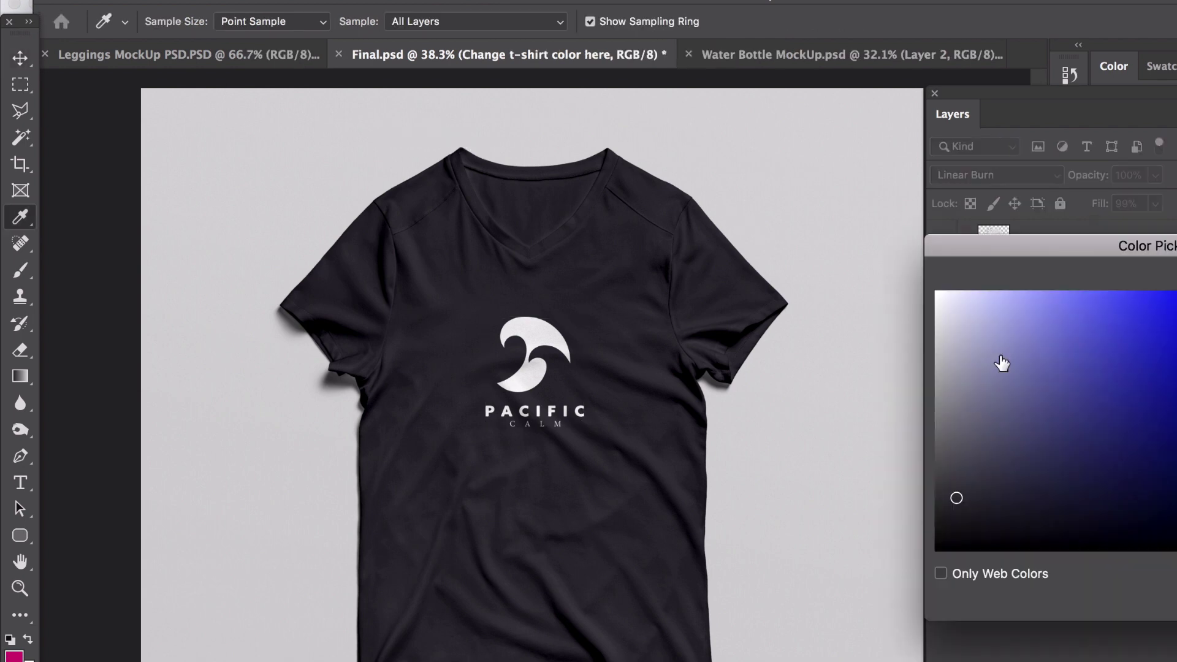
pyautogui.moveTo(1072, 250); pyautogui.dragTo(864, 253)
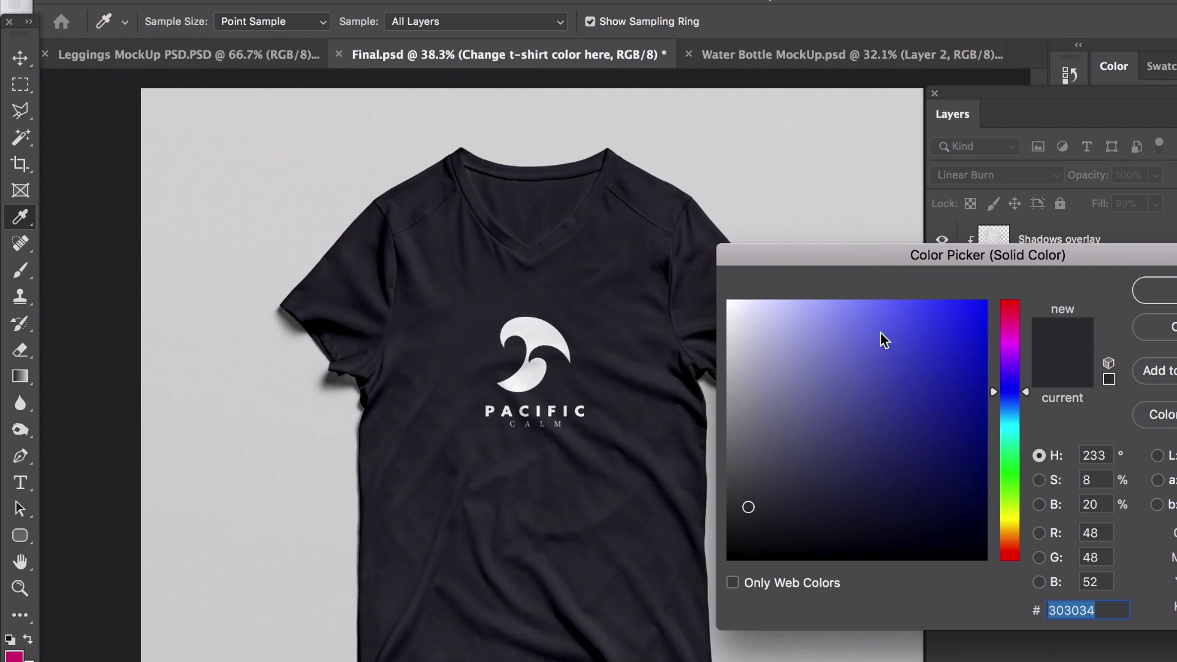
pyautogui.click(901, 330)
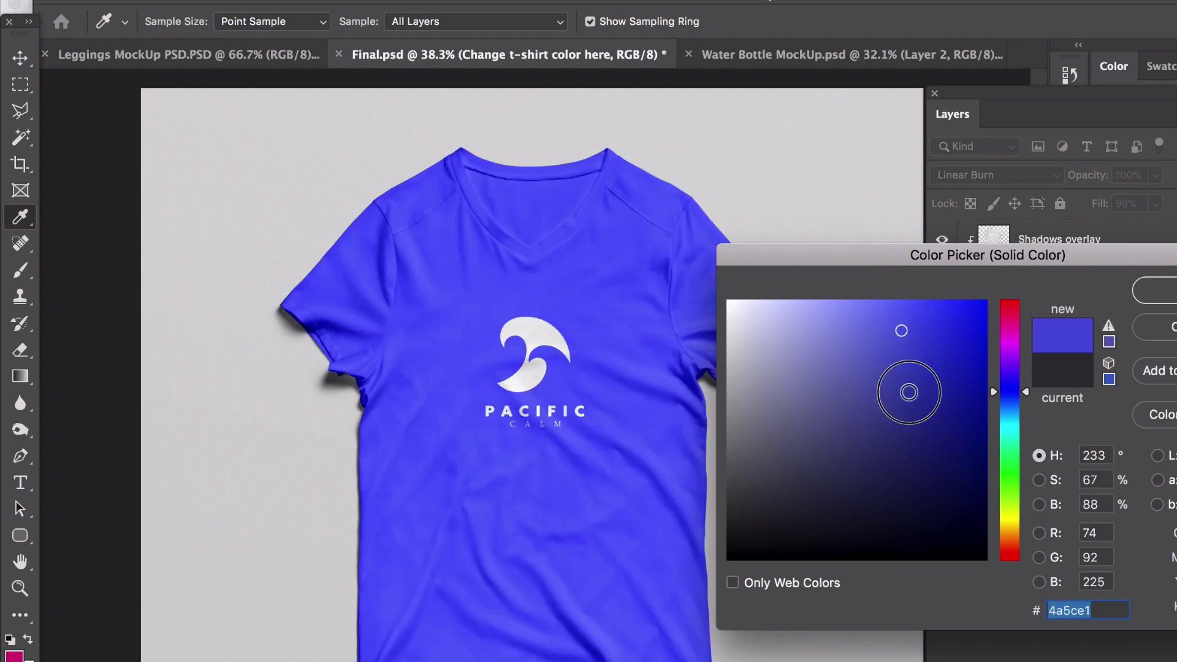
pyautogui.click(909, 393)
pyautogui.click(896, 416)
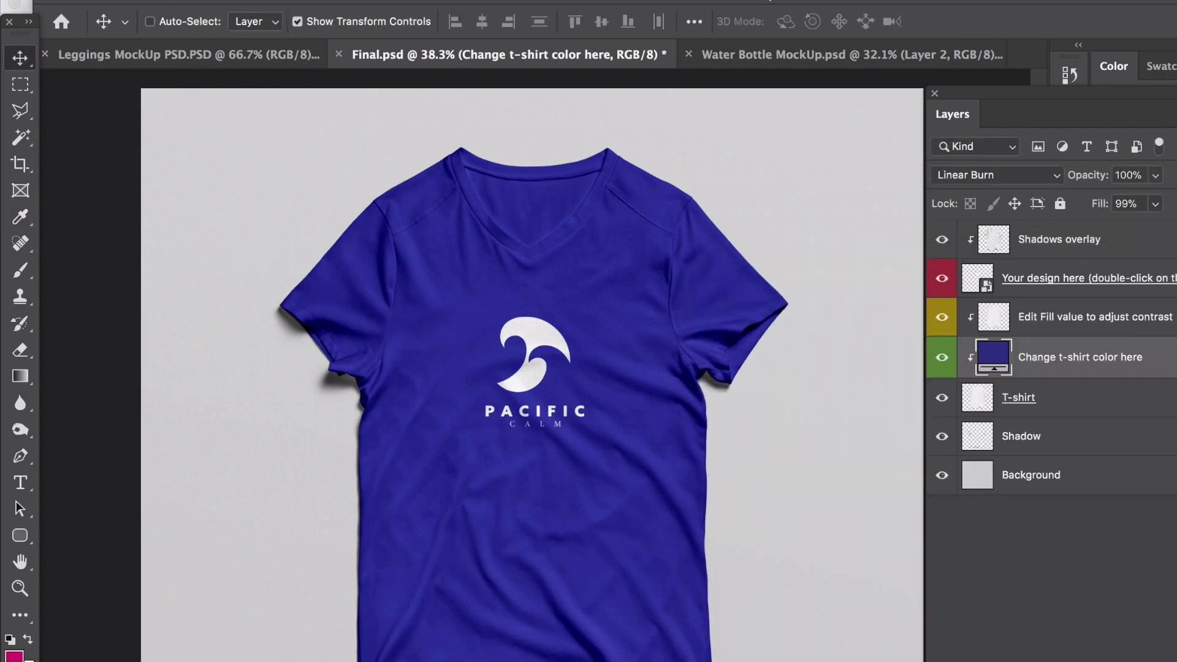
pyautogui.press('super+Tab')
# Select the teal hex value #05B5CC in Illustrator's logo palette.
pyautogui.scroll(3, 846, 291)
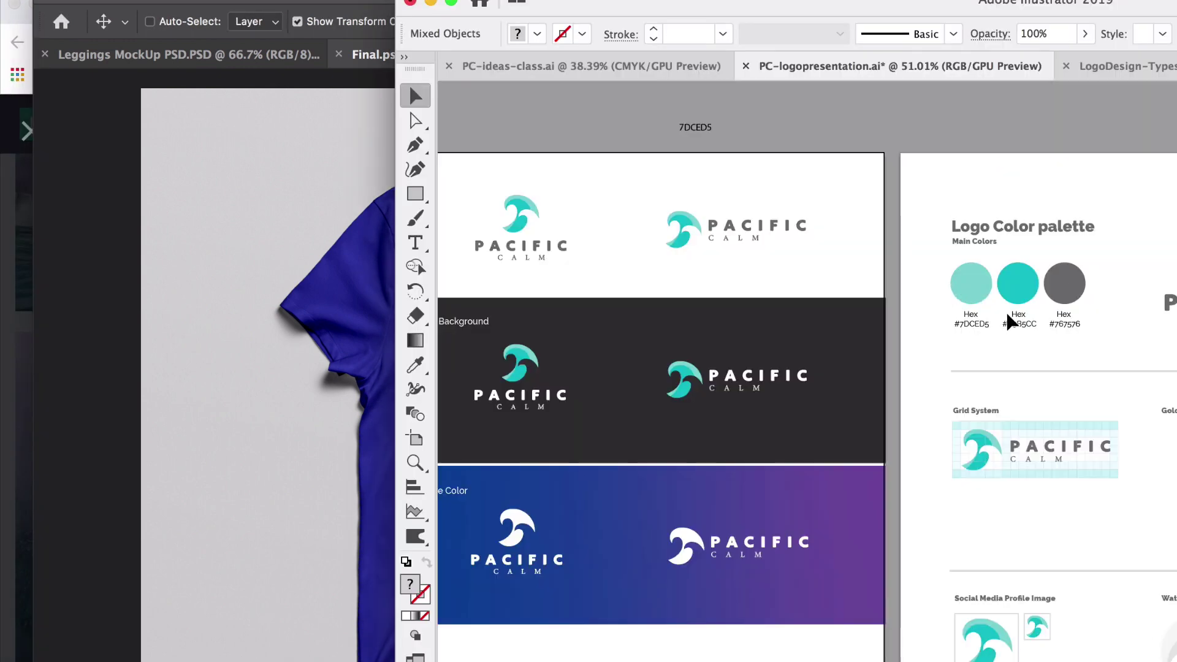
pyautogui.doubleClick(1012, 331)
pyautogui.doubleClick(1016, 331)
pyautogui.press('super+c')
pyautogui.click(344, 316)
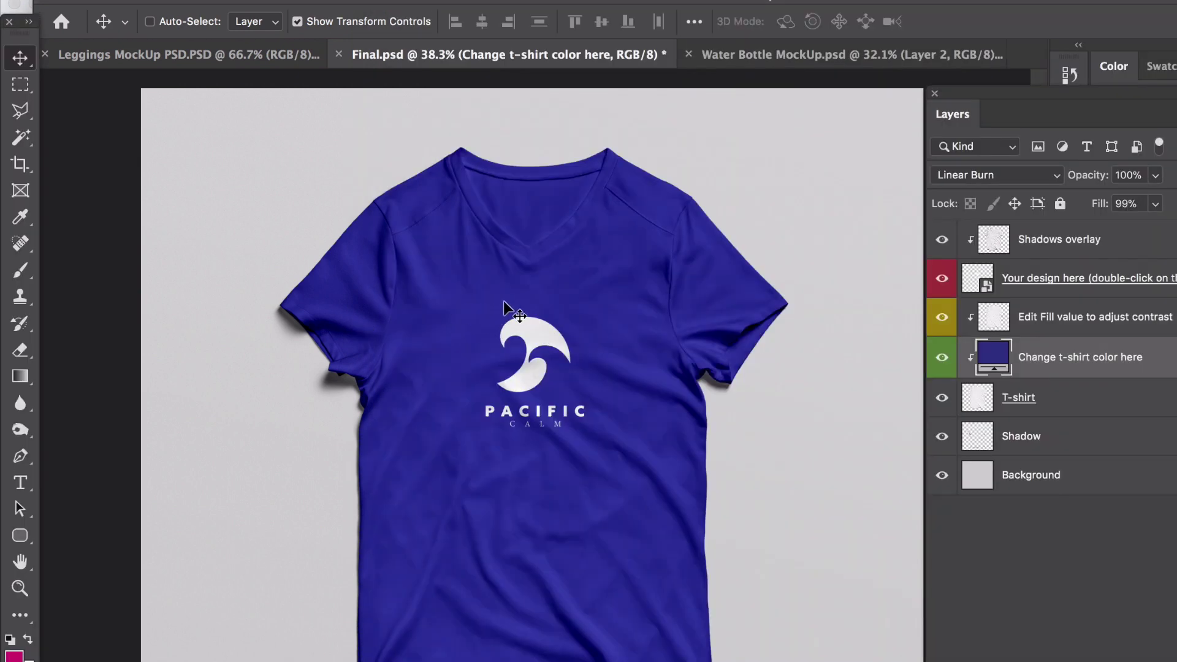
# Paste #05B5CC into the shirt fill's colour picker to make the T-shirt teal.
pyautogui.doubleClick(991, 362)
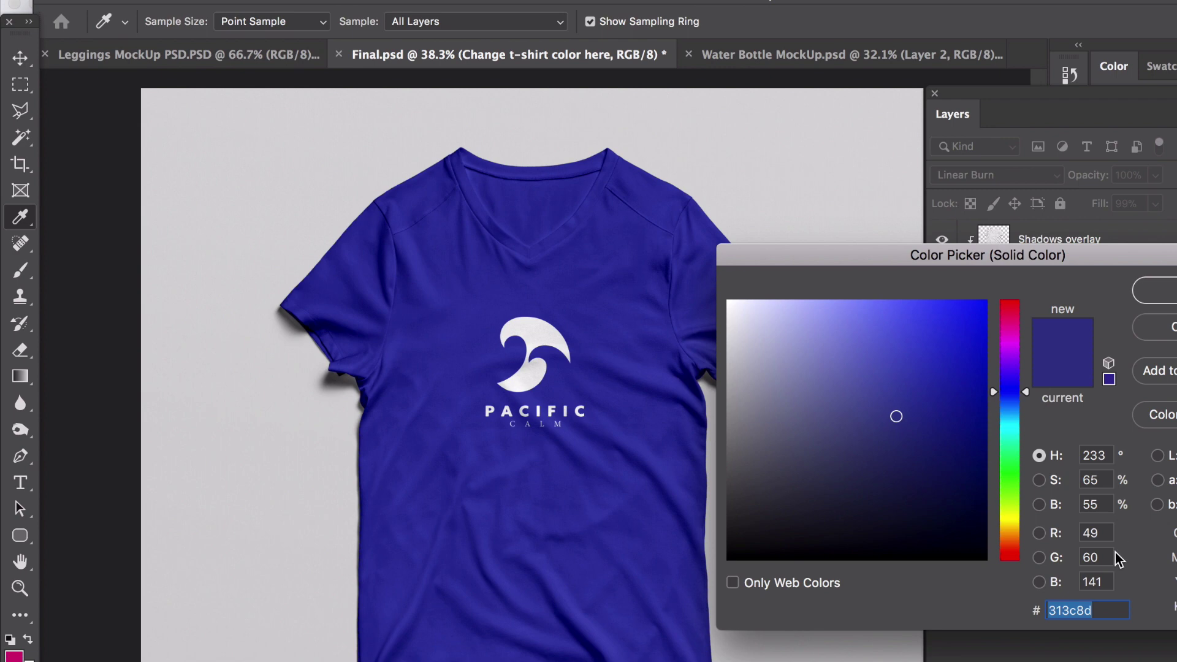
pyautogui.press('super+v')
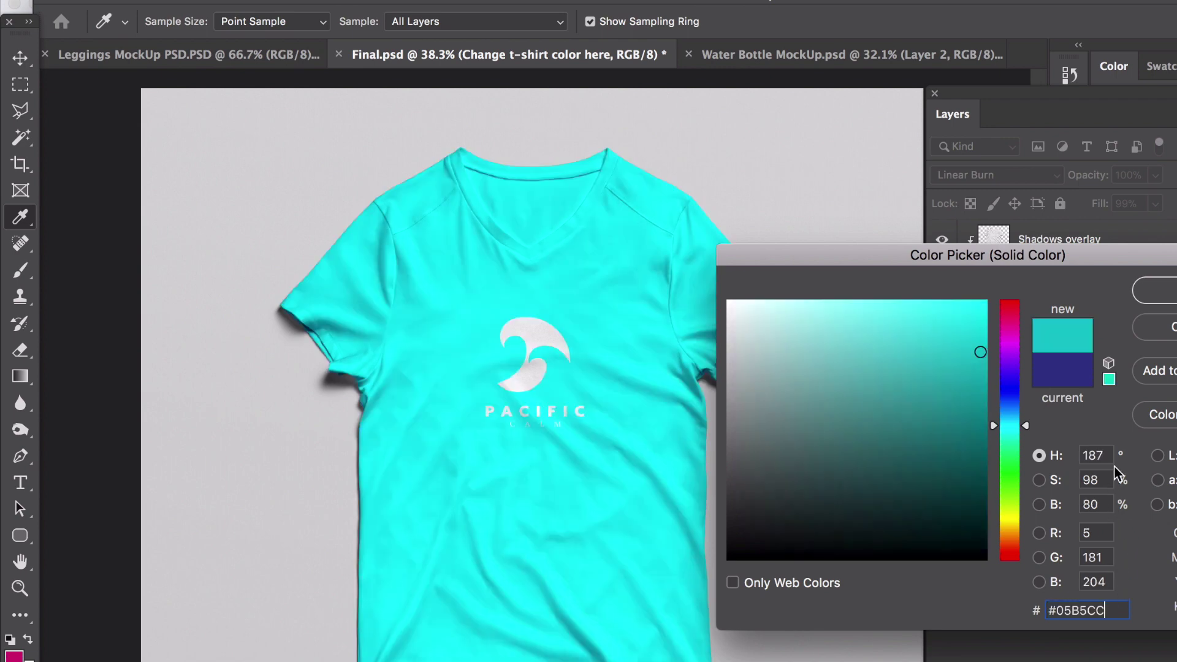
pyautogui.click(1170, 293)
# Compare the mockup with the logo presentation and reselect the teal hex value.
pyautogui.press('super+Tab')
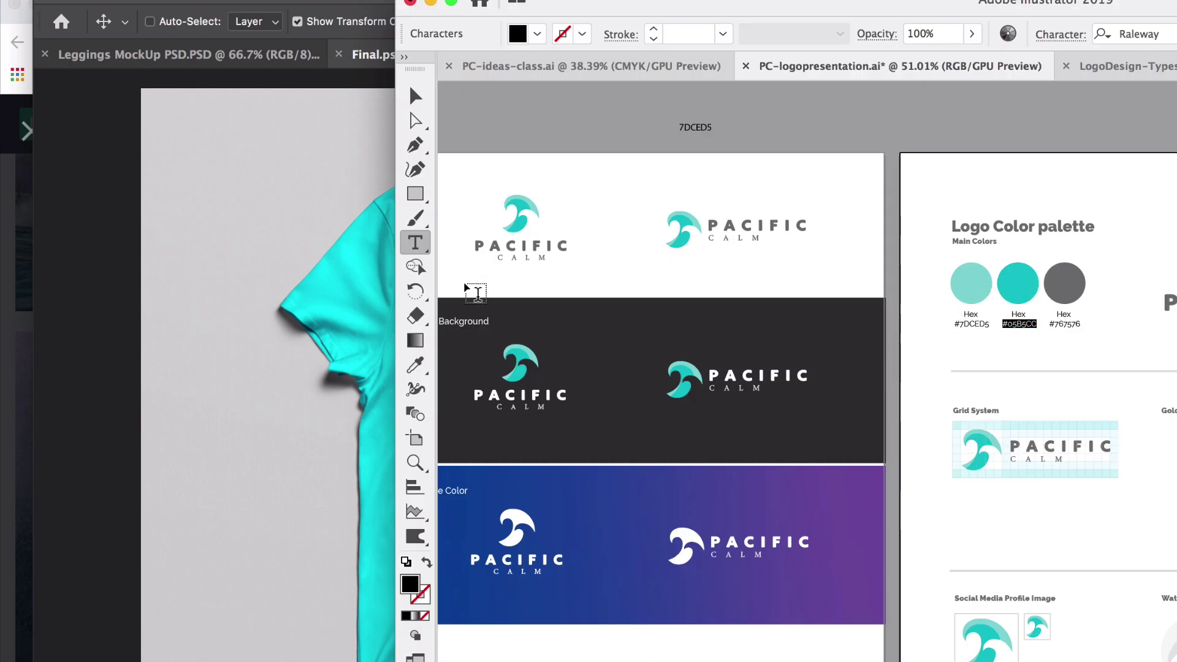
pyautogui.click(354, 288)
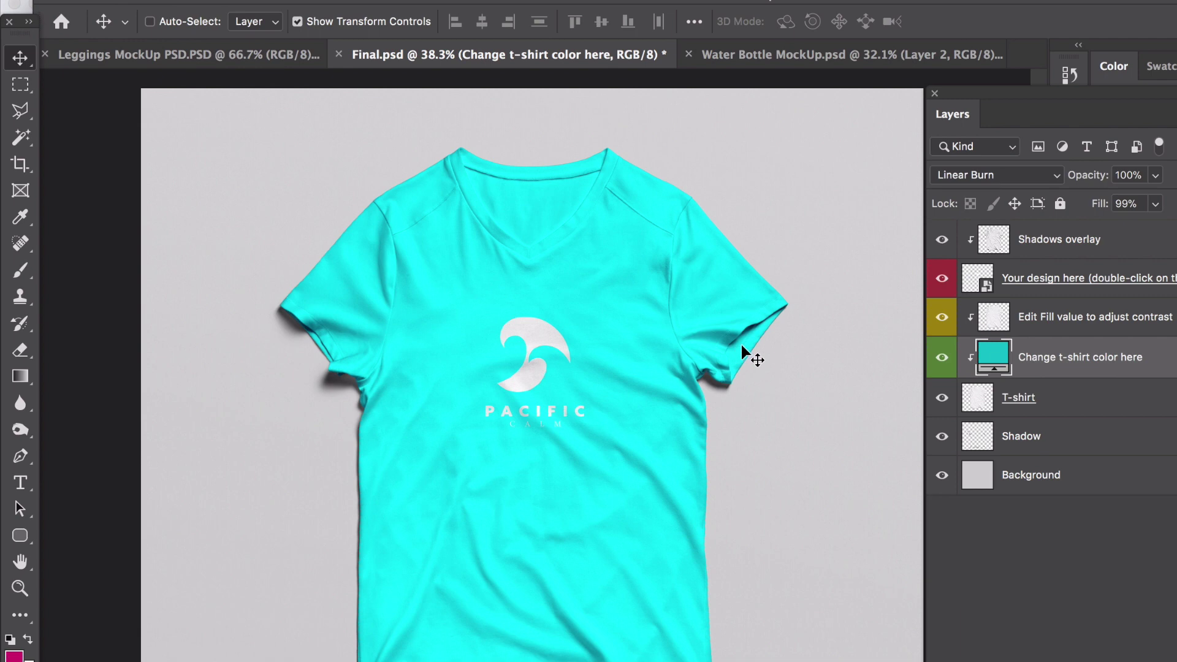
pyautogui.press('super+Tab')
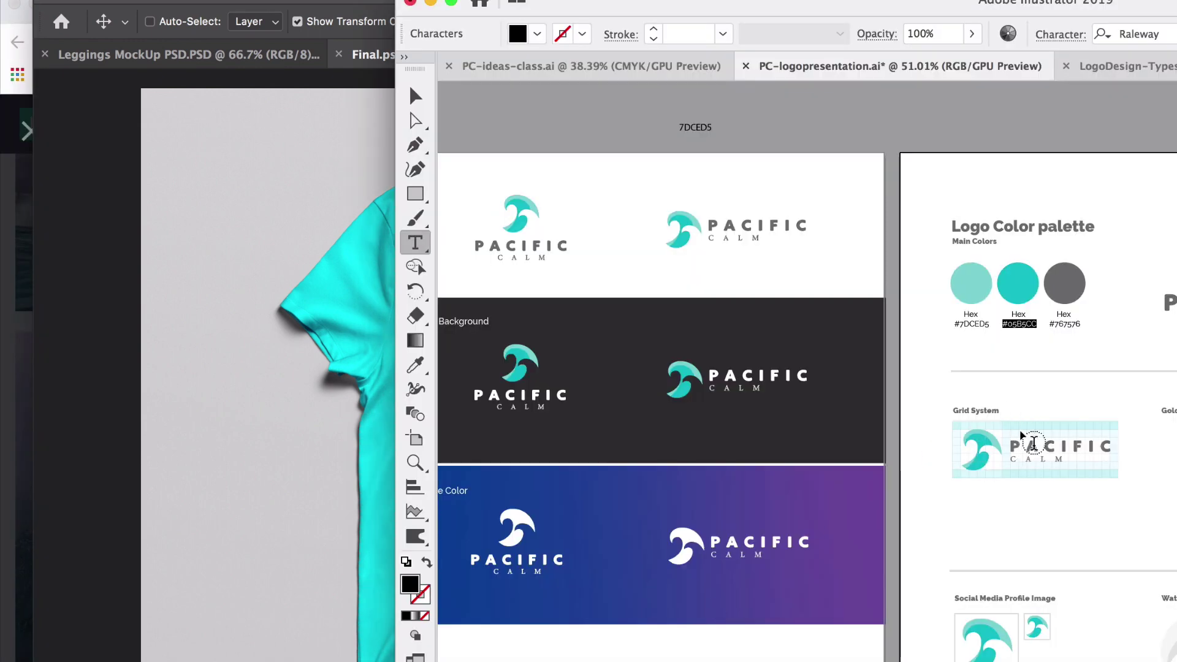
pyautogui.doubleClick(1030, 315)
# Darken the T-shirt fill to a deeper teal, about #027989.
pyautogui.click(329, 316)
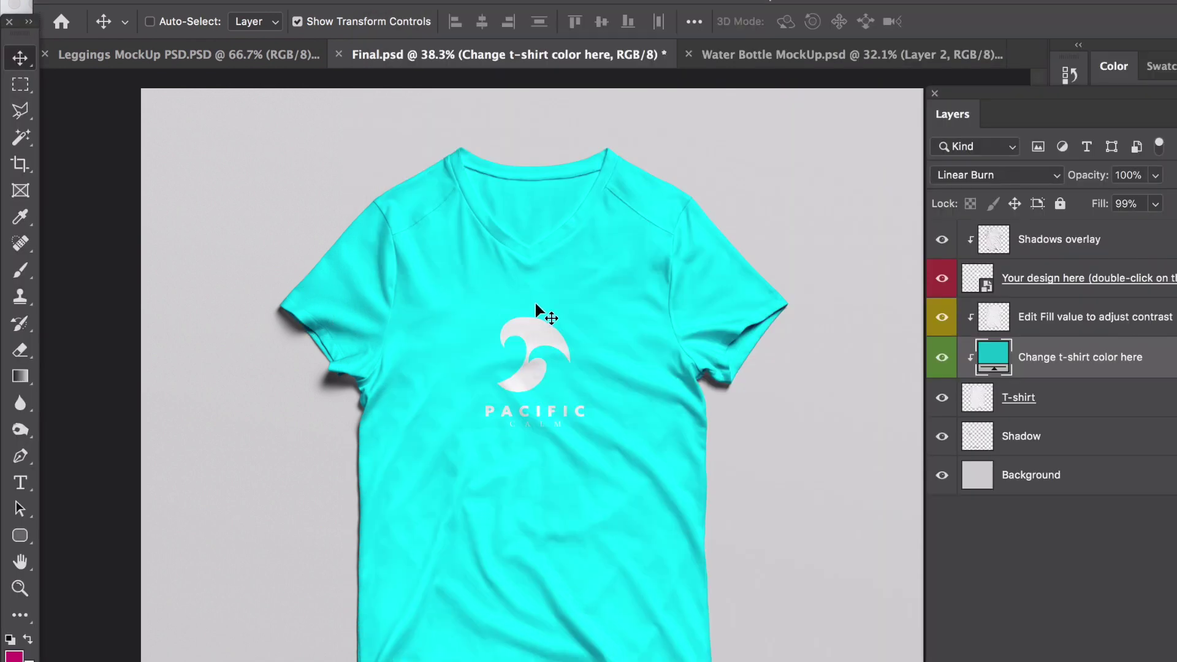
pyautogui.click(994, 360)
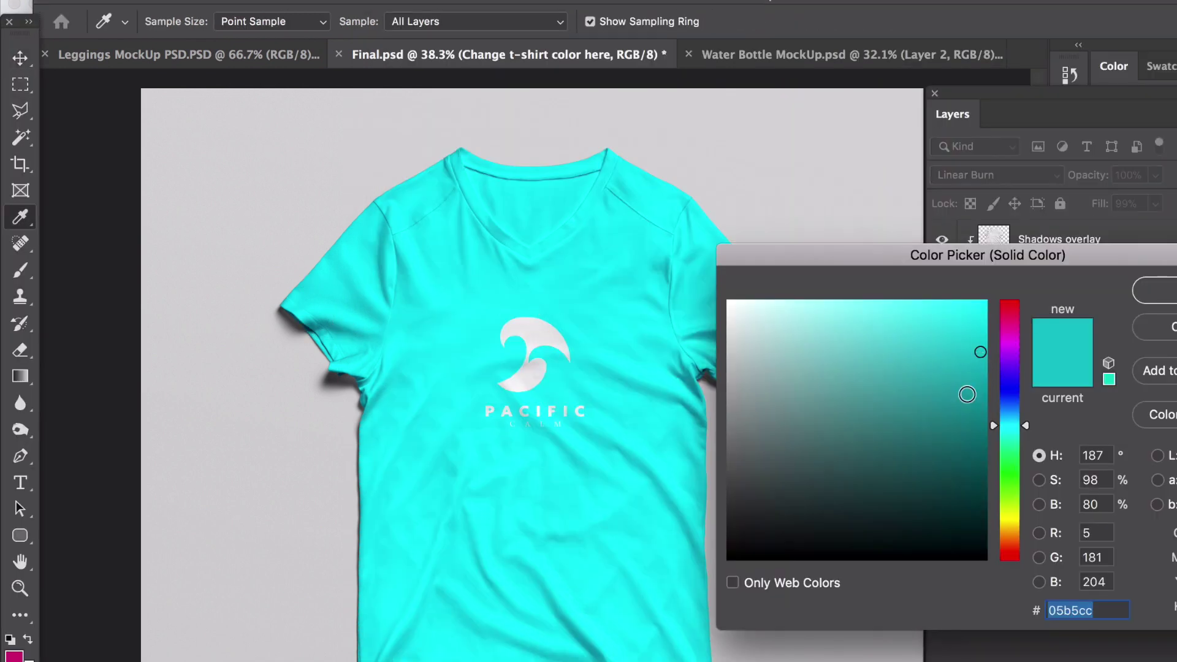
pyautogui.click(979, 399)
pyautogui.moveTo(979, 400); pyautogui.dragTo(983, 421)
pyautogui.click(1165, 291)
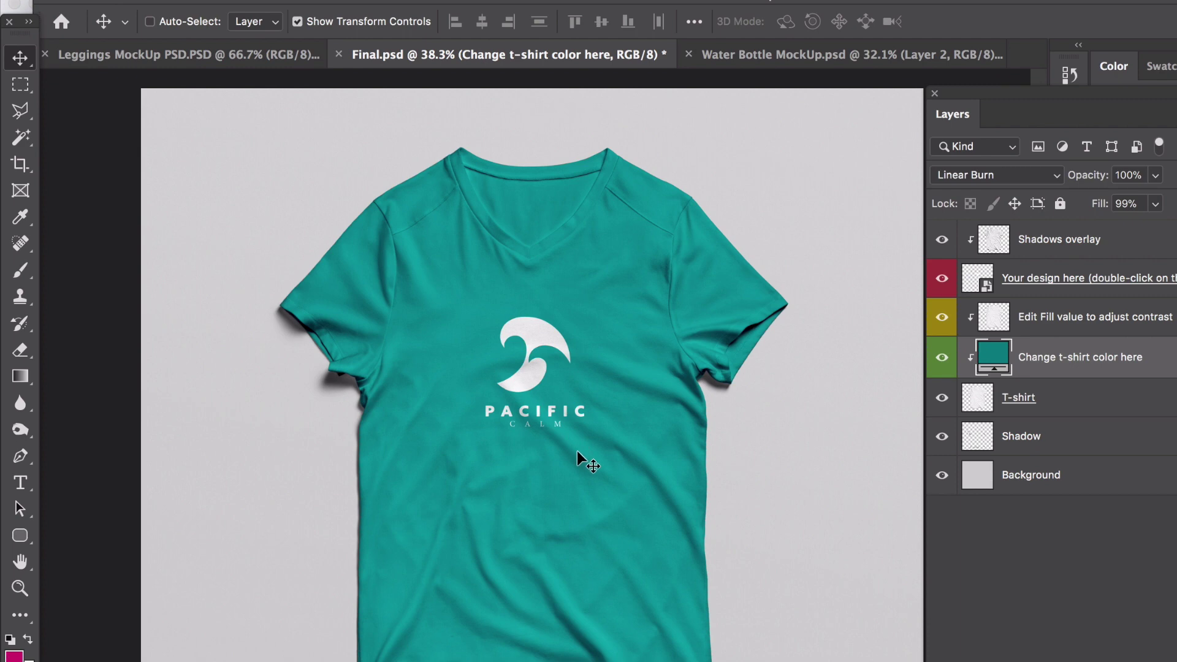
# Reopen the shirt fill, keep the darker teal, and select the logo design layer.
pyautogui.doubleClick(994, 357)
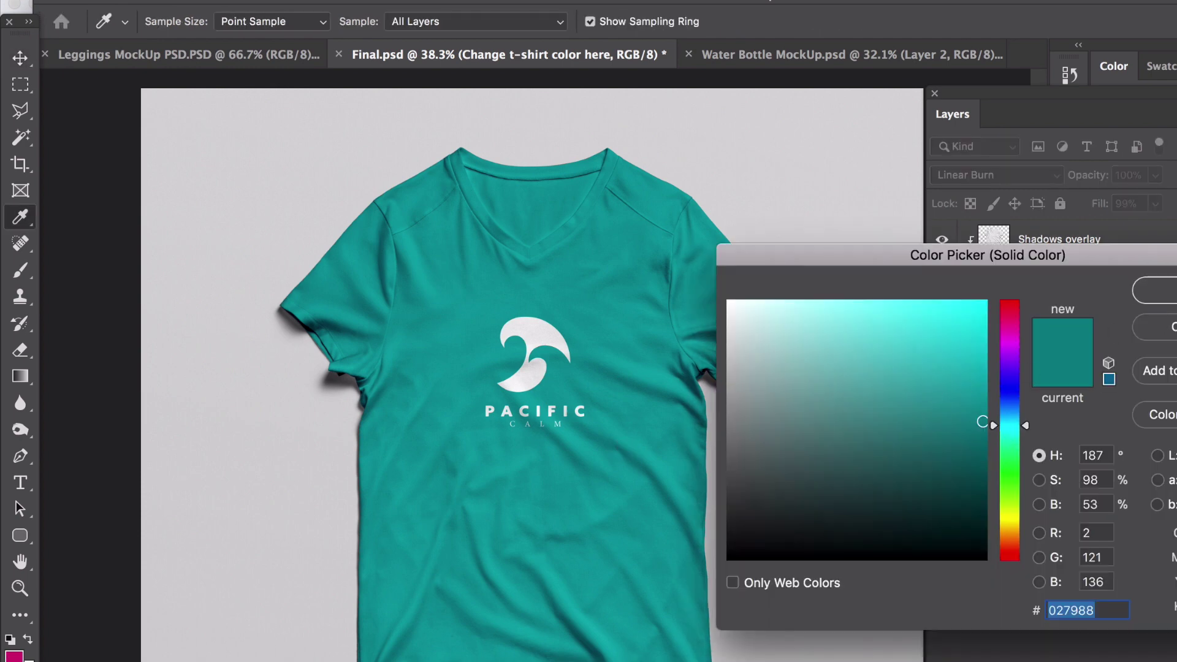
pyautogui.press('Return')
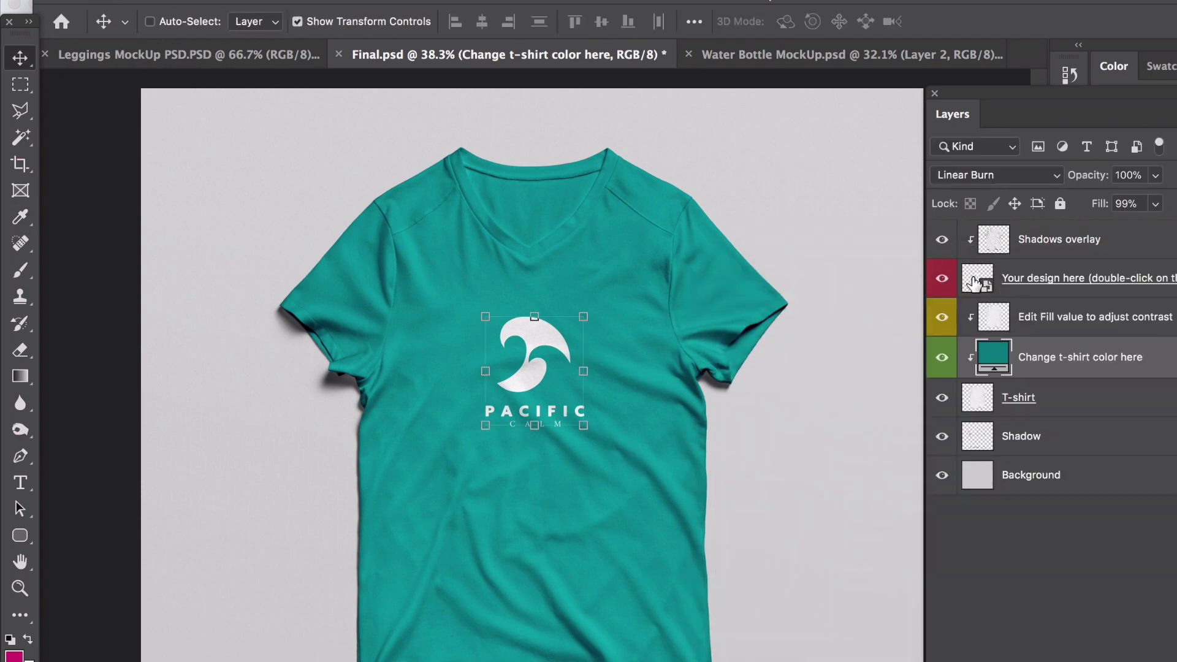
pyautogui.click(973, 284)
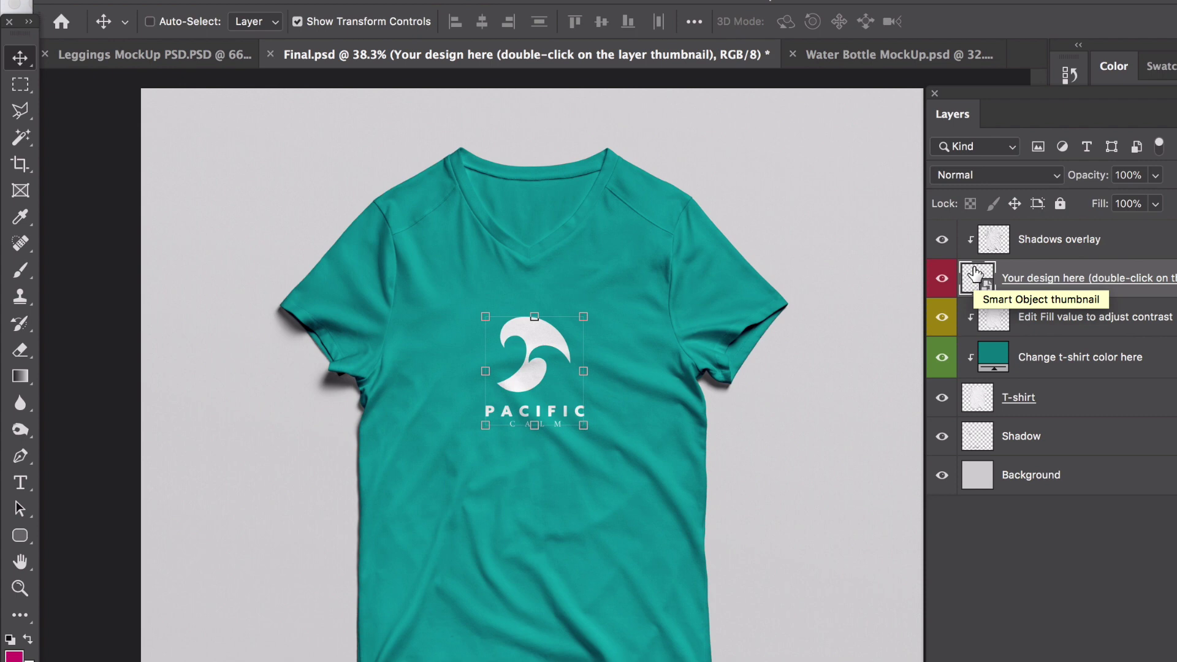
pyautogui.click(967, 245)
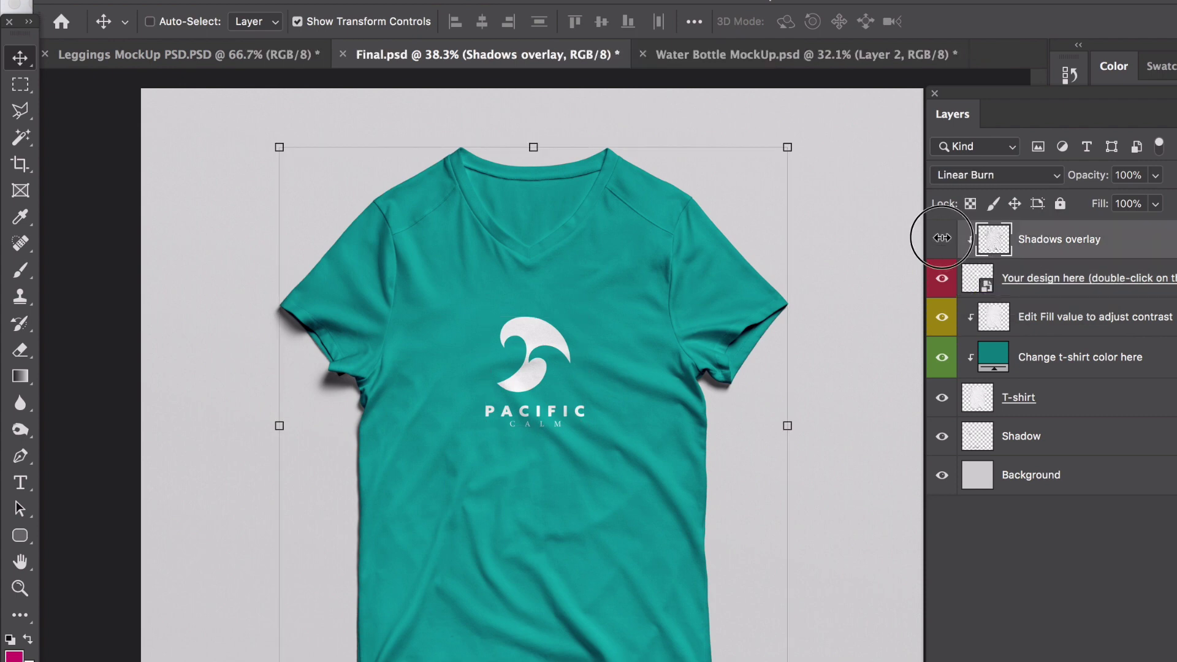
pyautogui.click(942, 240)
pyautogui.click(942, 241)
pyautogui.click(942, 241)
pyautogui.click(942, 241)
pyautogui.click(942, 244)
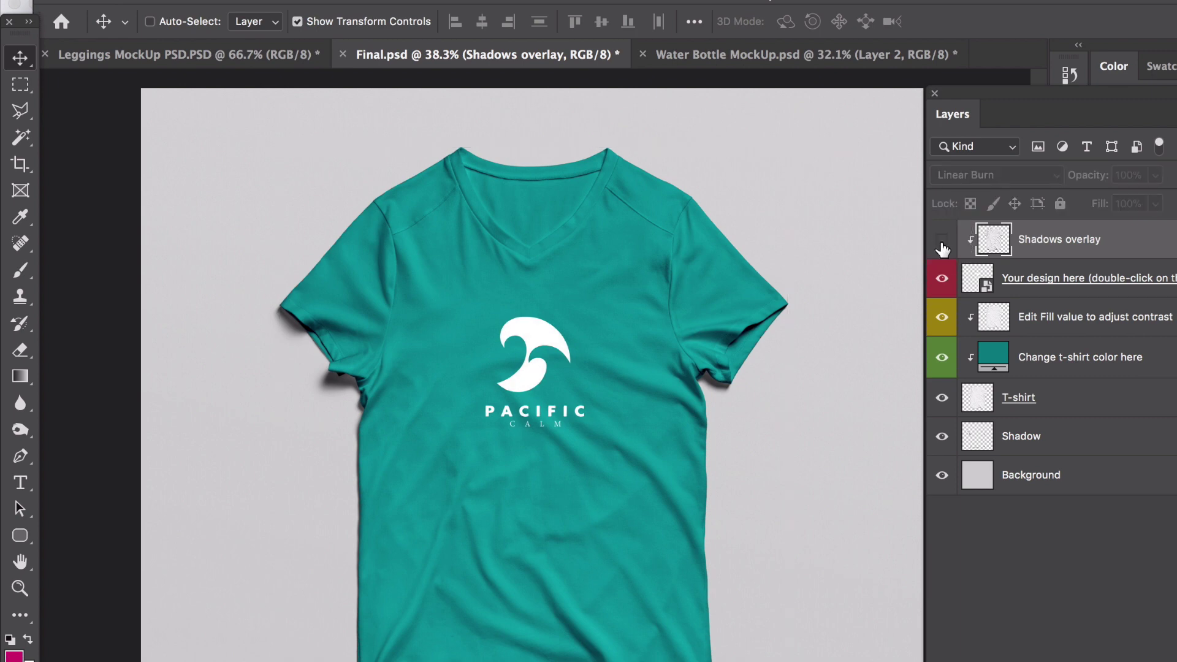
pyautogui.click(942, 244)
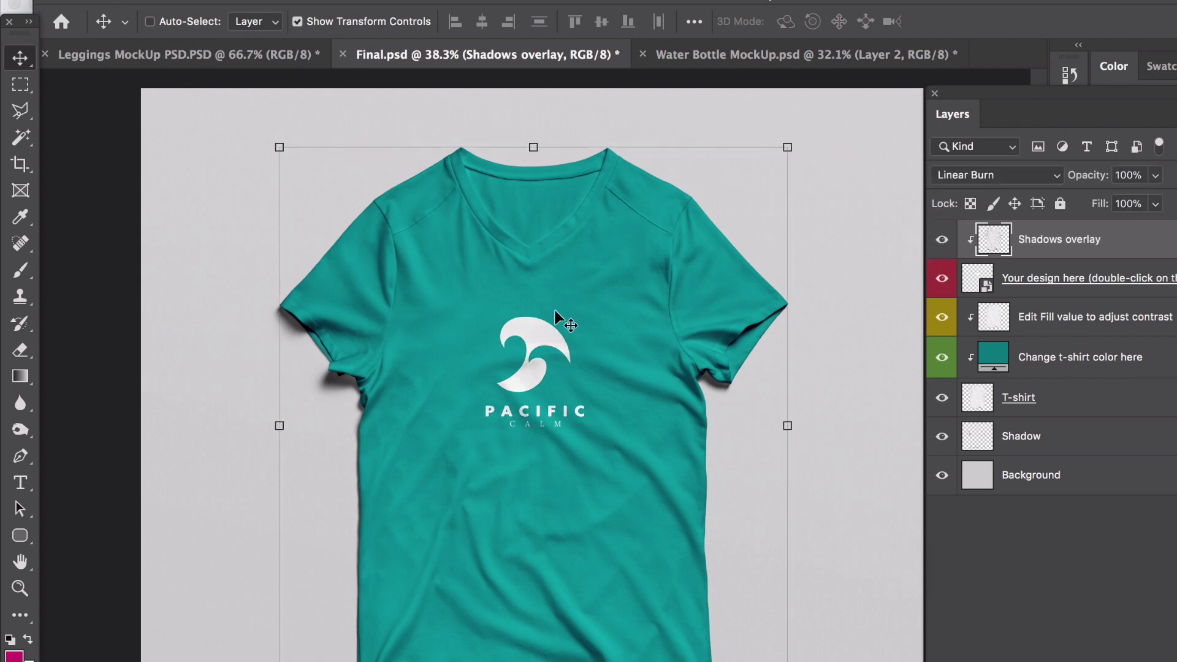